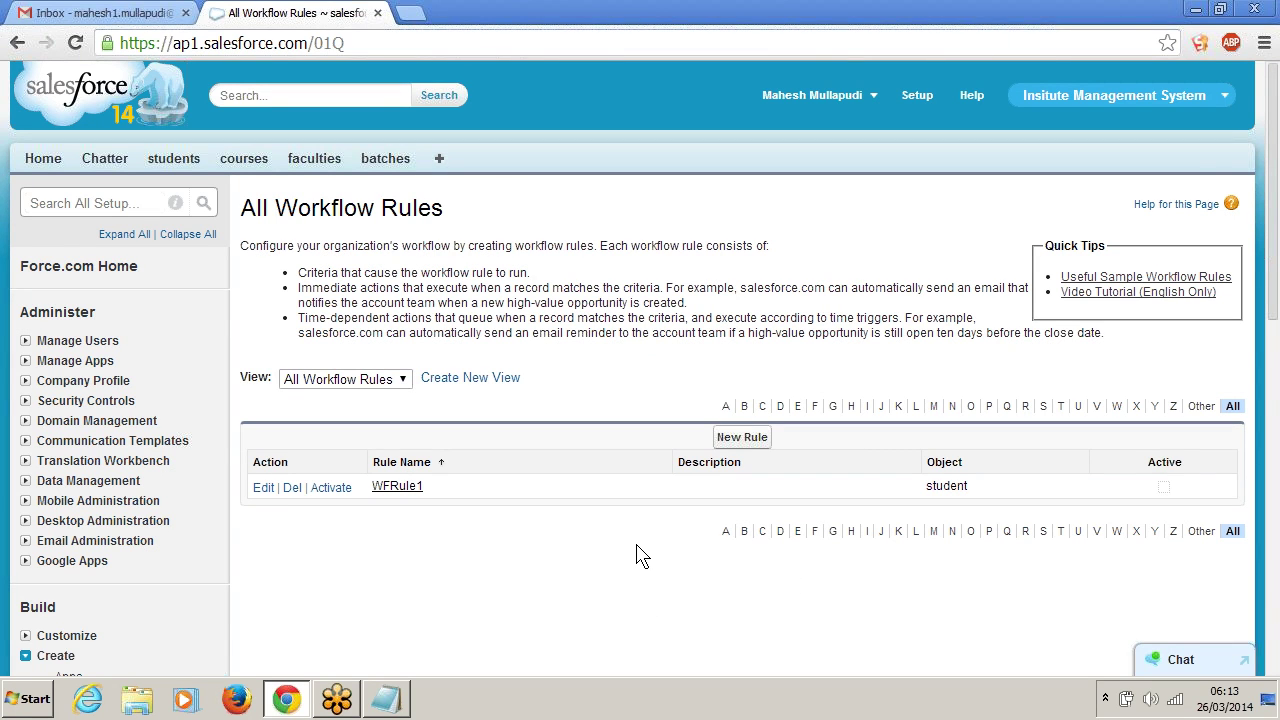
pyautogui.scroll(-2, 610, 540)
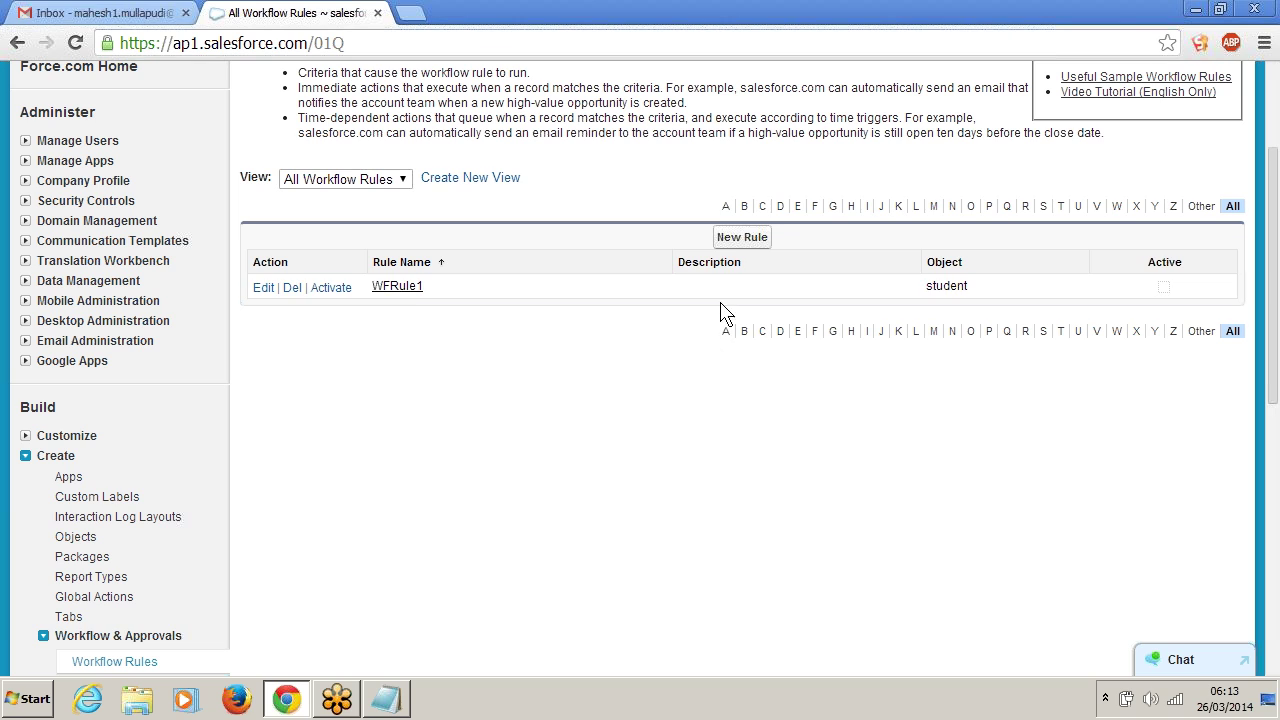
pyautogui.click(729, 240)
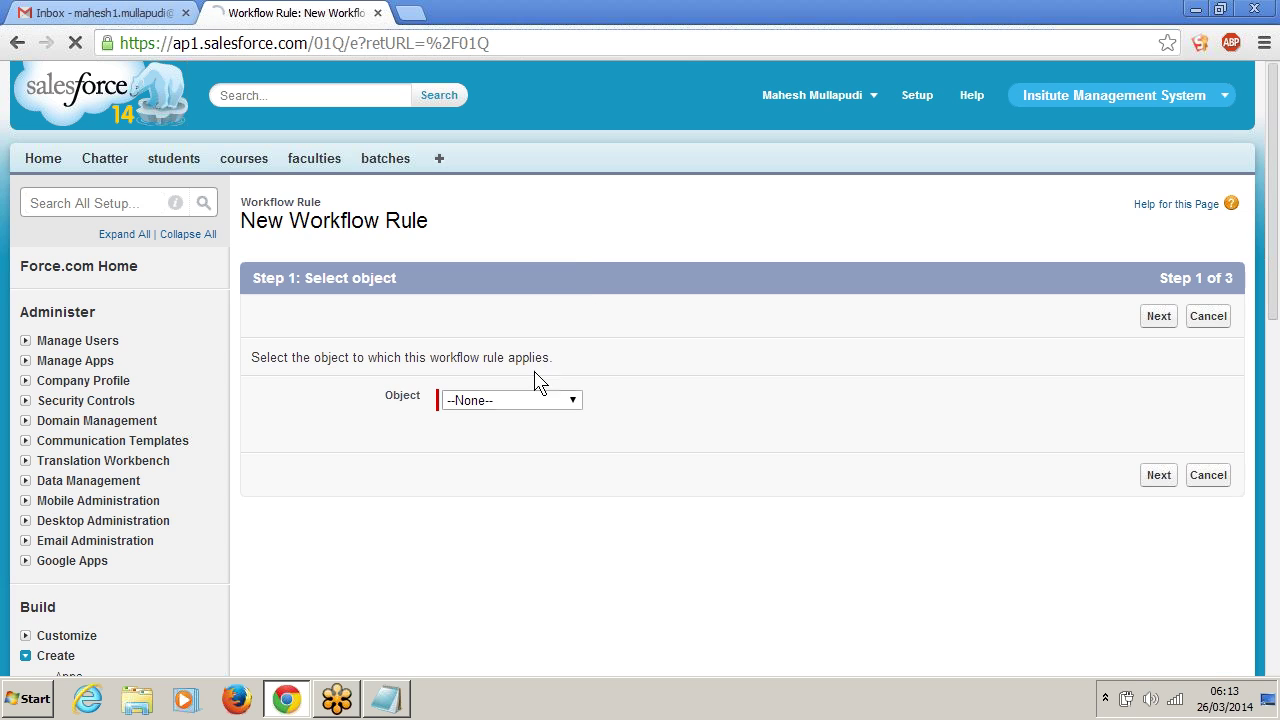
pyautogui.click(528, 402)
pyautogui.moveTo(578, 294); pyautogui.dragTo(578, 372)
pyautogui.click(480, 337)
pyautogui.click(1208, 320)
# Start a new workflow rule for the student object and continue to the rule configuration
pyautogui.click(741, 437)
pyautogui.click(570, 402)
pyautogui.click(657, 383)
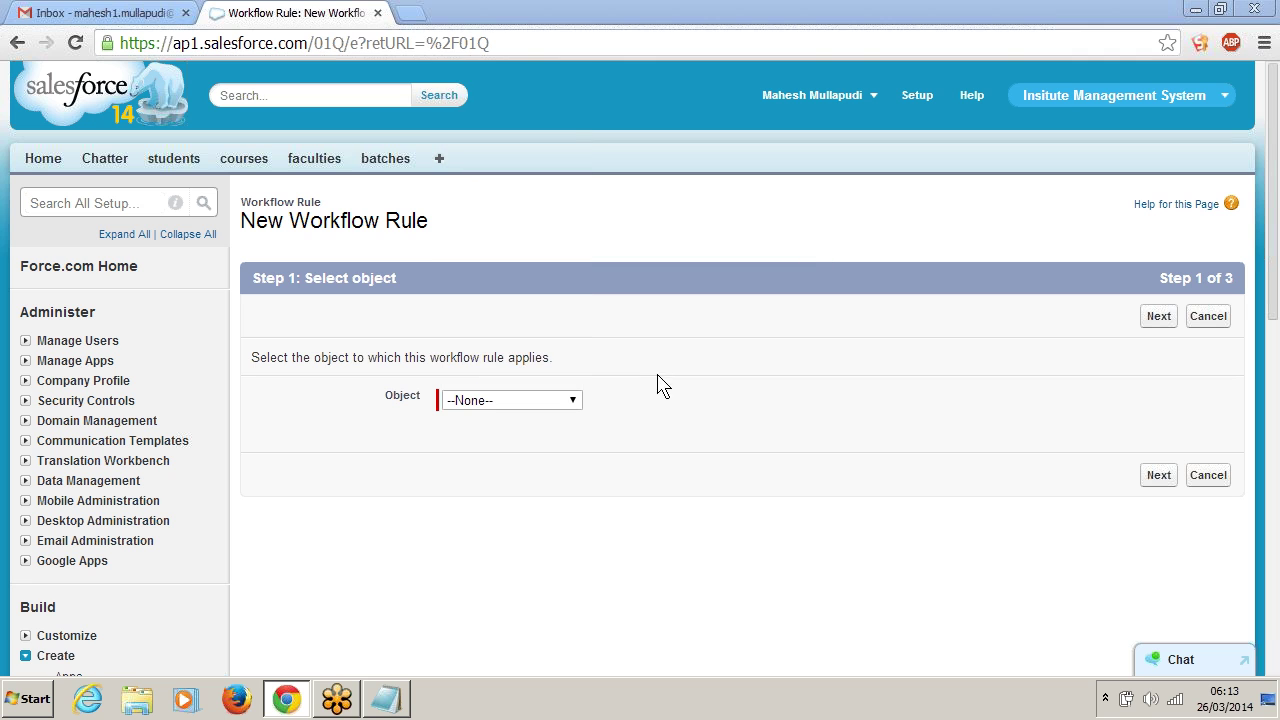
pyautogui.click(568, 403)
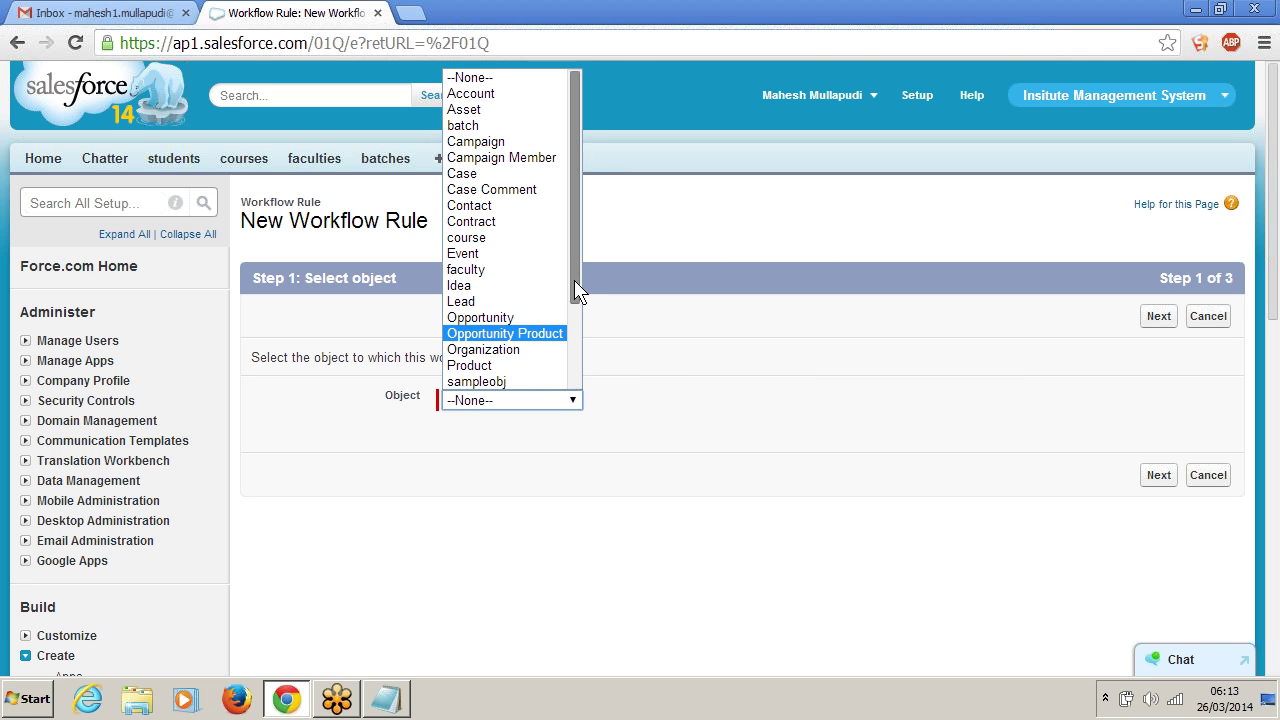
pyautogui.scroll(-3, 580, 300)
pyautogui.click(477, 358)
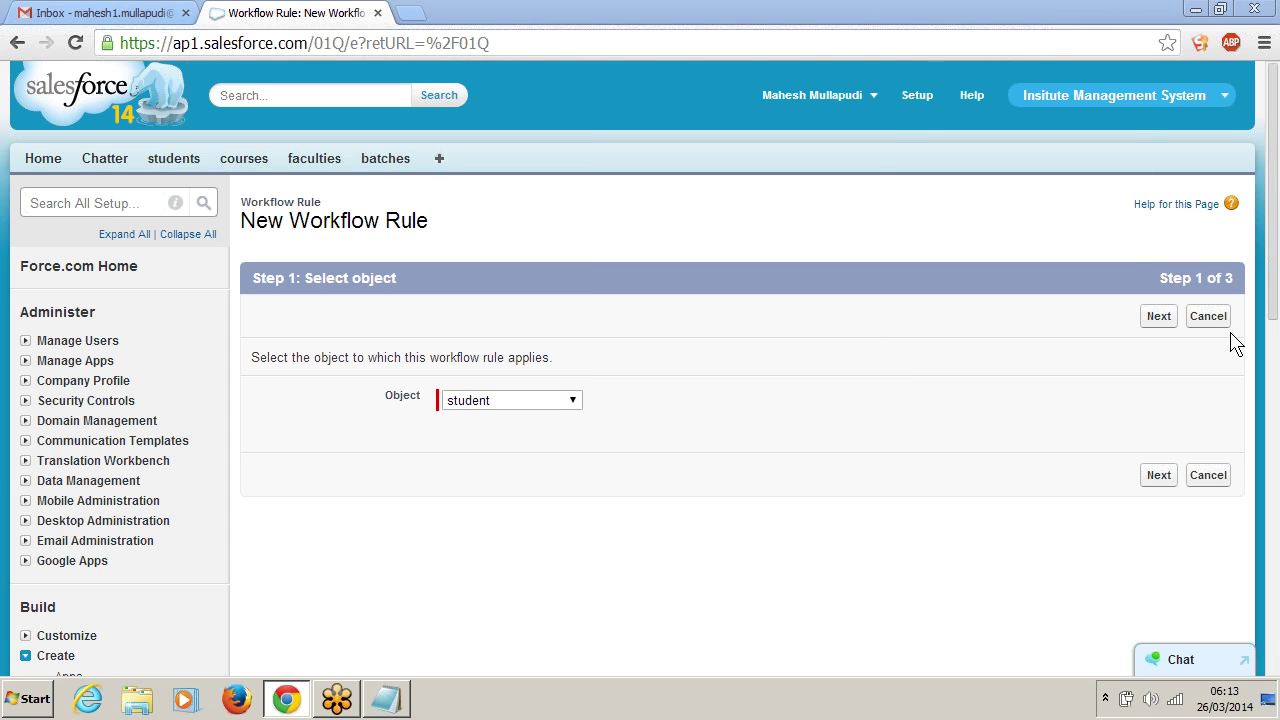
pyautogui.click(1163, 320)
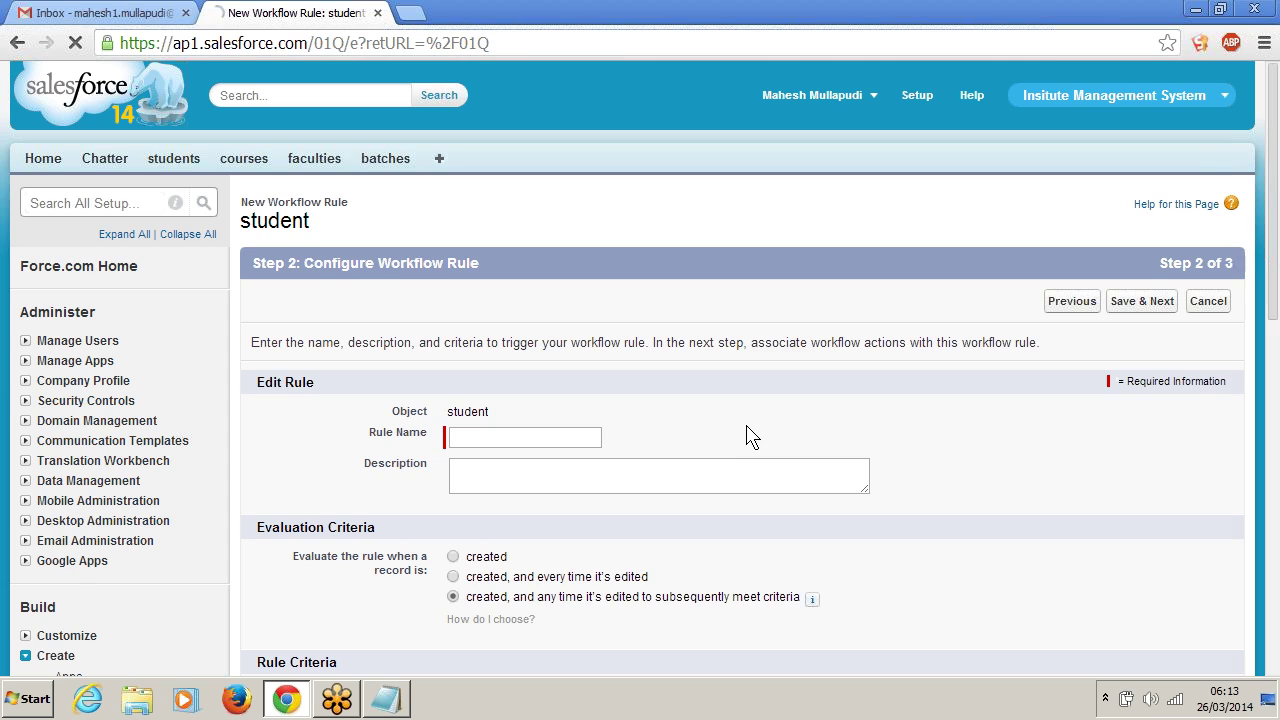
# Name the workflow rule TDWfRule
pyautogui.scroll(-2, 560, 420)
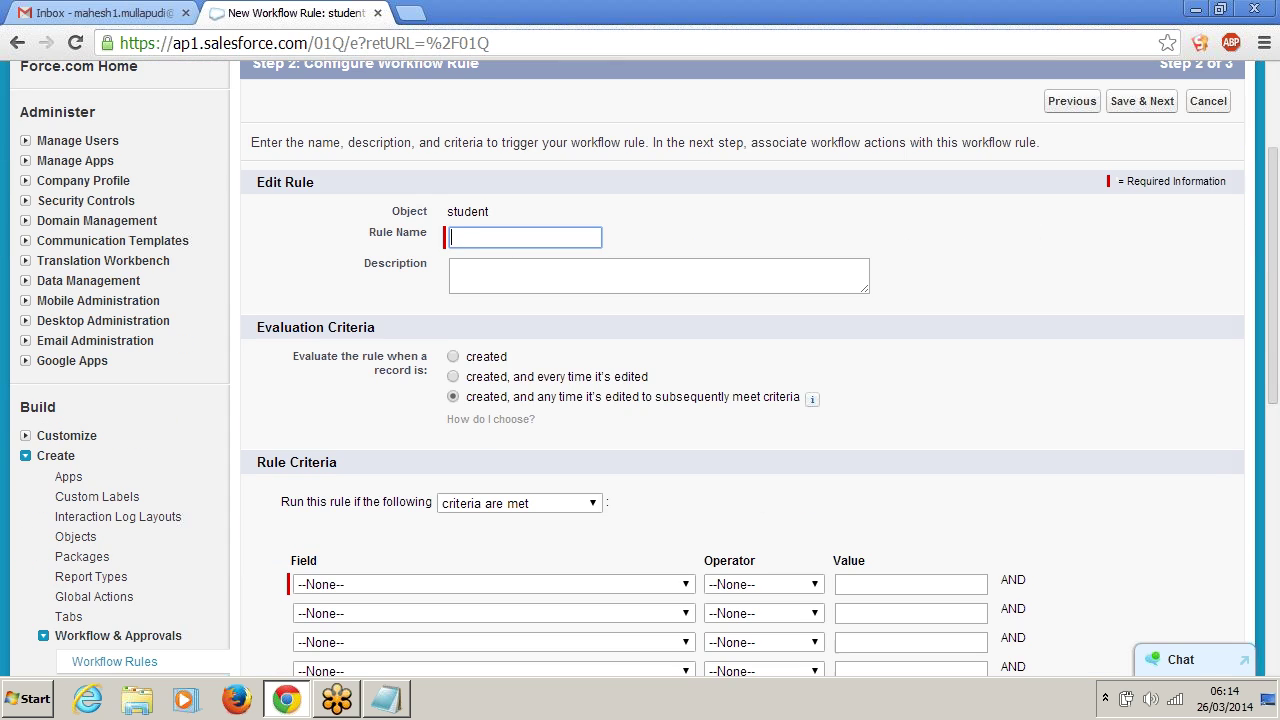
pyautogui.write('TDWfRule')
pyautogui.moveTo(454, 238); pyautogui.dragTo(510, 238)
pyautogui.click(515, 252)
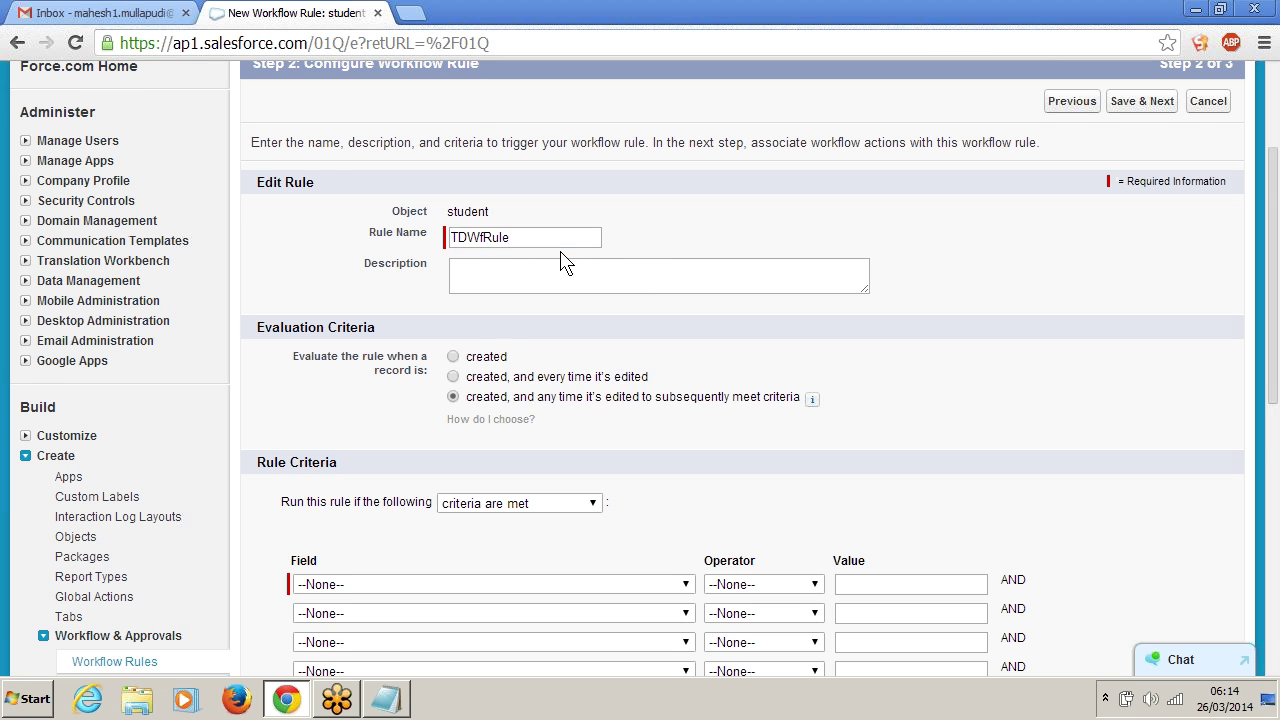
# Try the evaluation options for every edit and for edits that subsequently meet criteria, reading the note on time-dependent actions
pyautogui.scroll(-1, 585, 292)
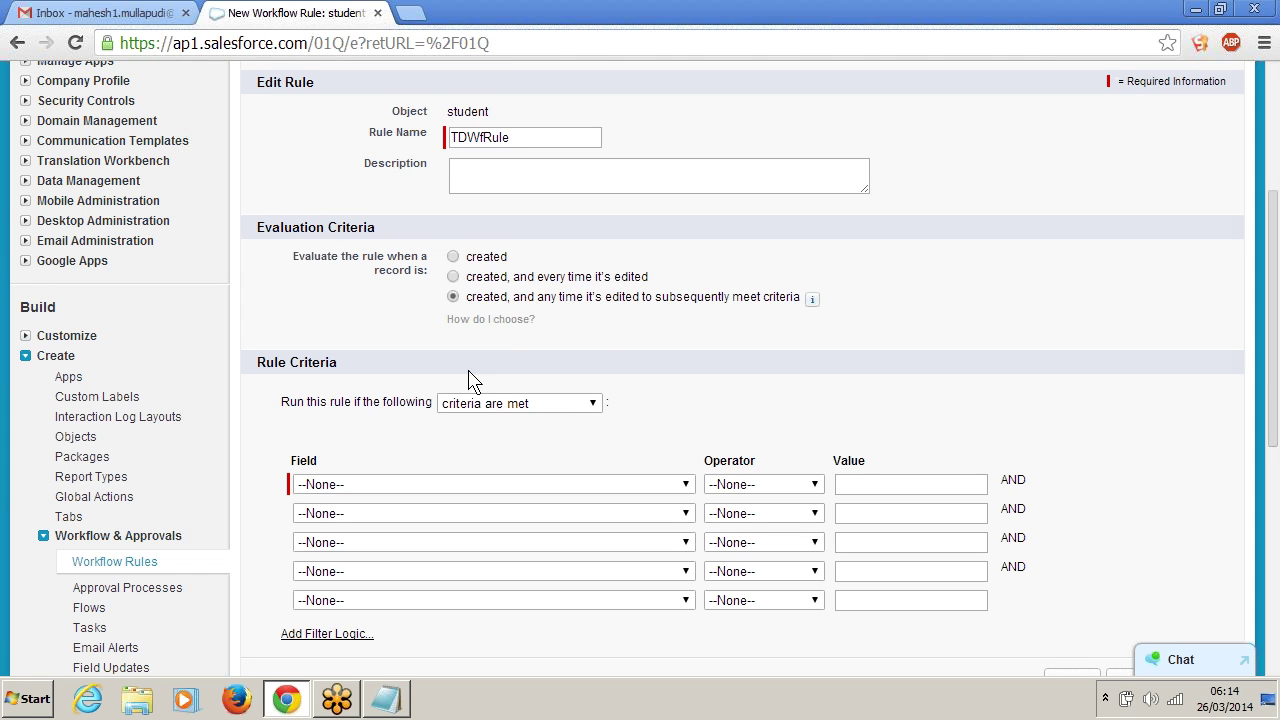
pyautogui.click(453, 258)
pyautogui.click(453, 277)
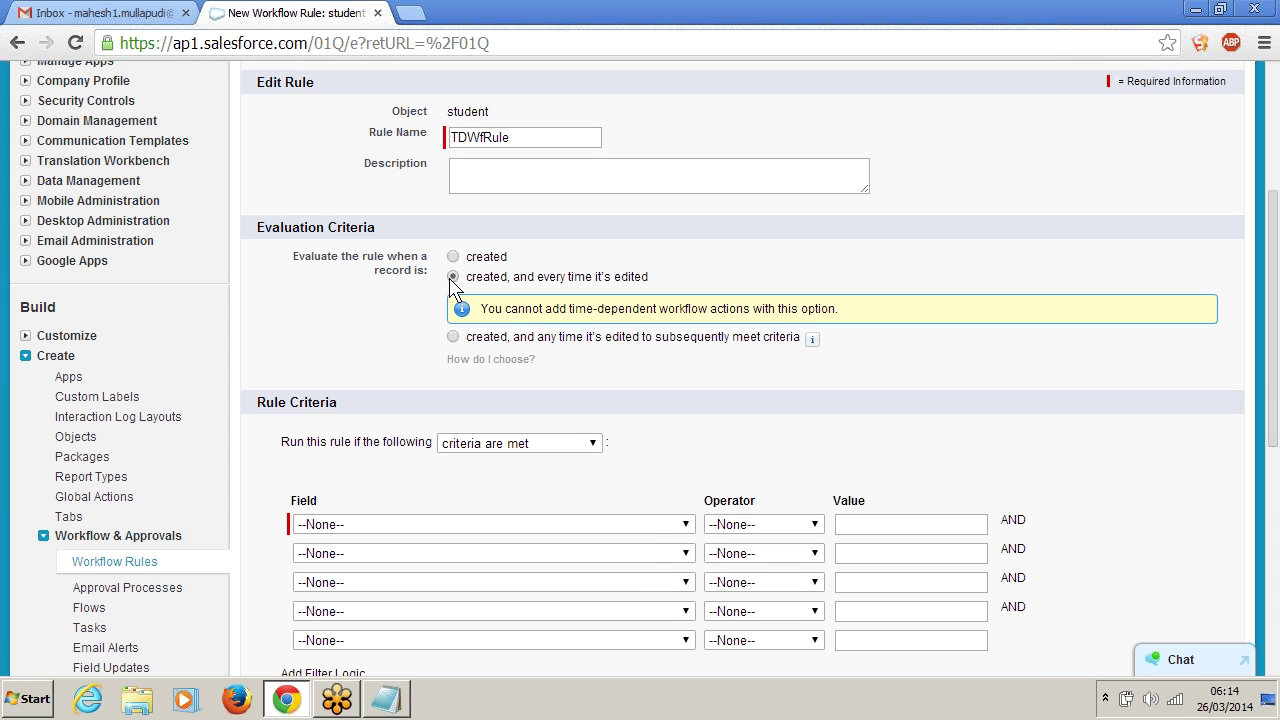
pyautogui.click(453, 339)
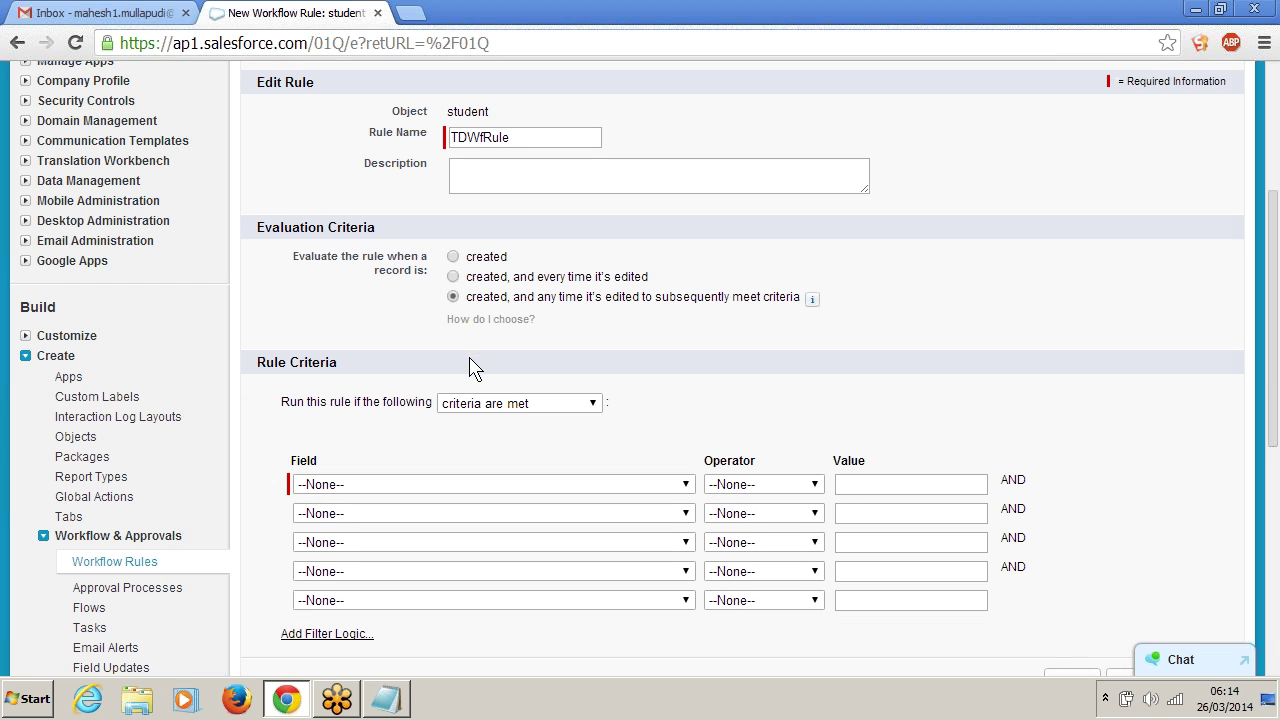
pyautogui.click(453, 278)
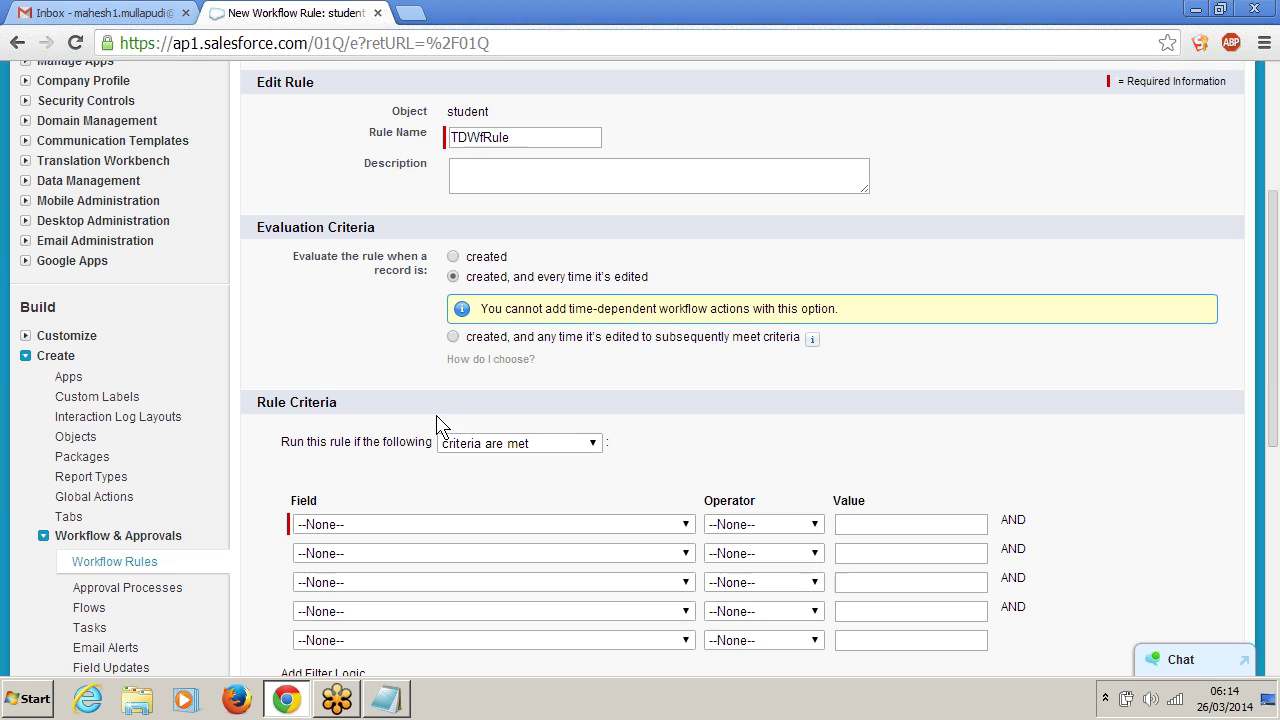
pyautogui.moveTo(481, 309); pyautogui.dragTo(897, 337)
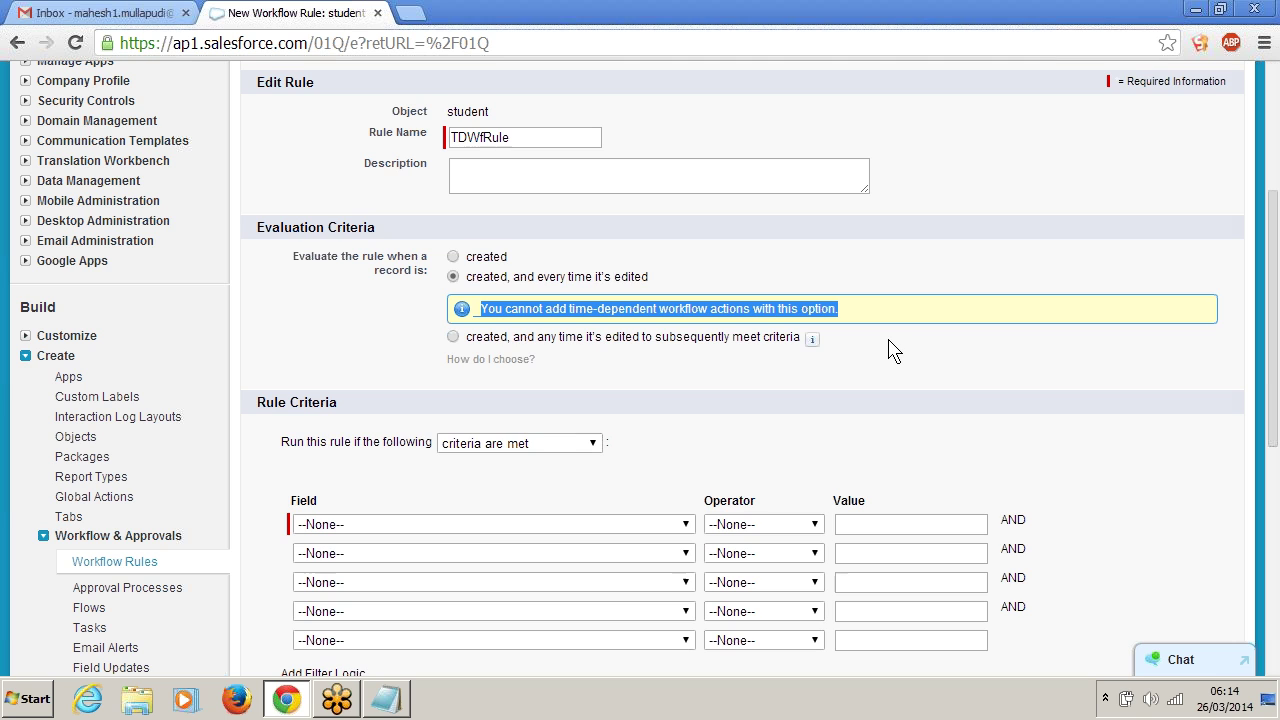
pyautogui.moveTo(536, 338); pyautogui.dragTo(761, 338)
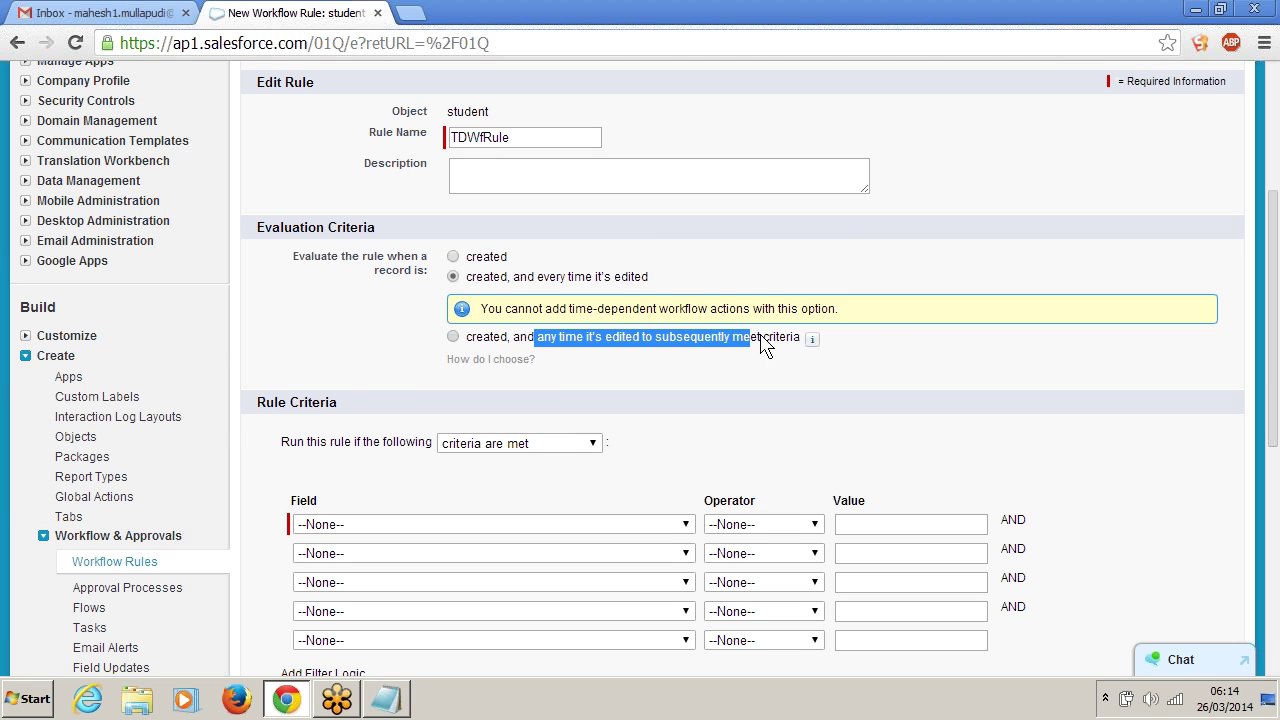
pyautogui.click(761, 345)
pyautogui.click(453, 277)
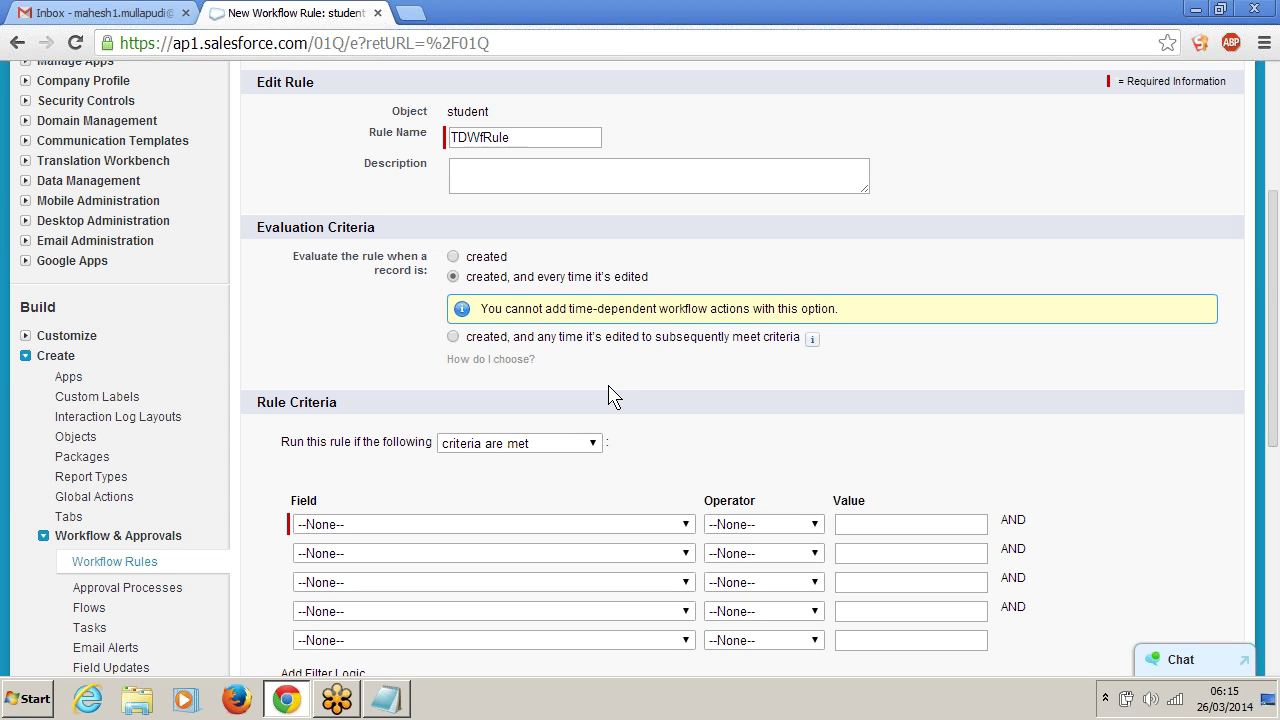
# Evaluate the rule only when a record is created, and add the criterion student: Student id equals 123
pyautogui.click(453, 257)
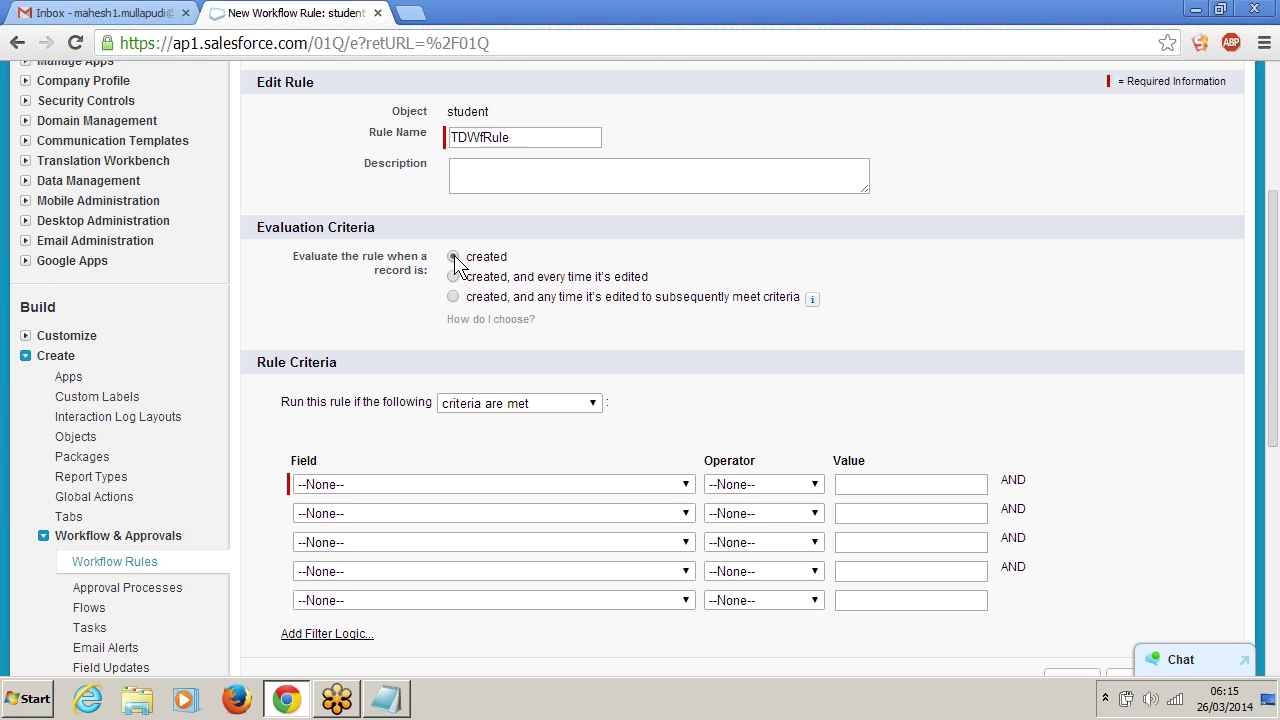
pyautogui.click(531, 486)
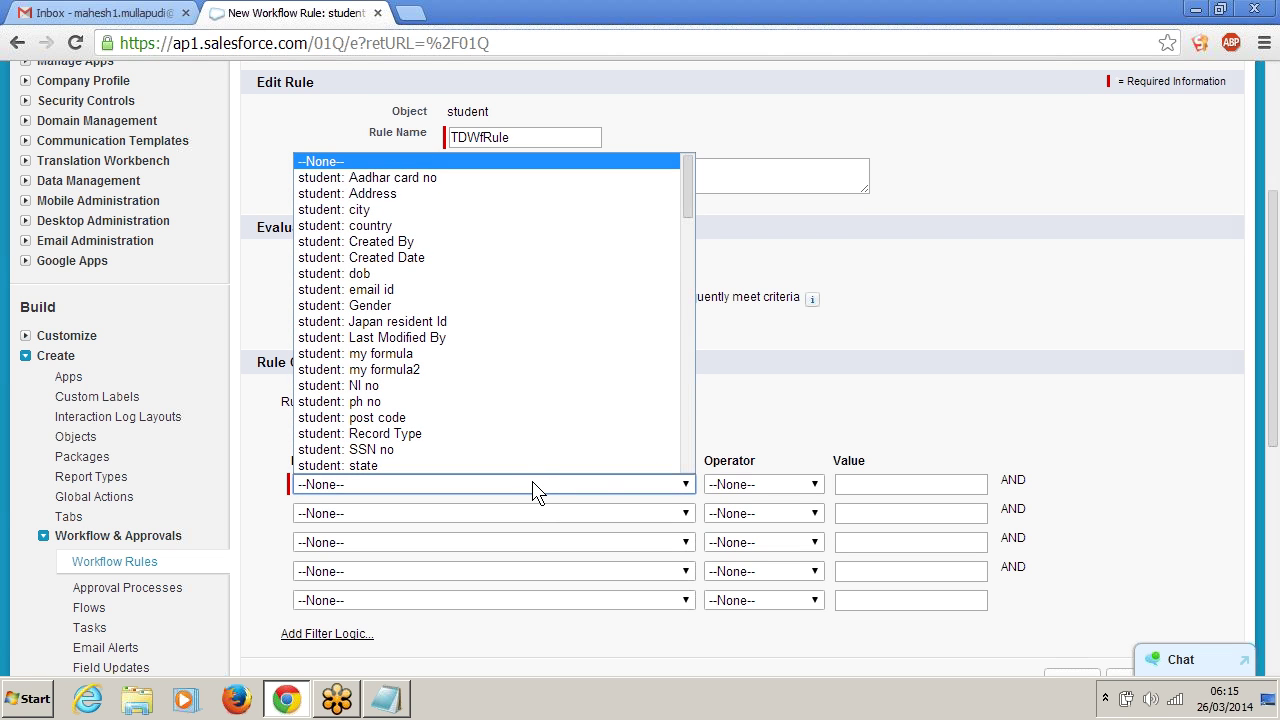
pyautogui.scroll(-2, 518, 298)
pyautogui.scroll(4, 520, 298)
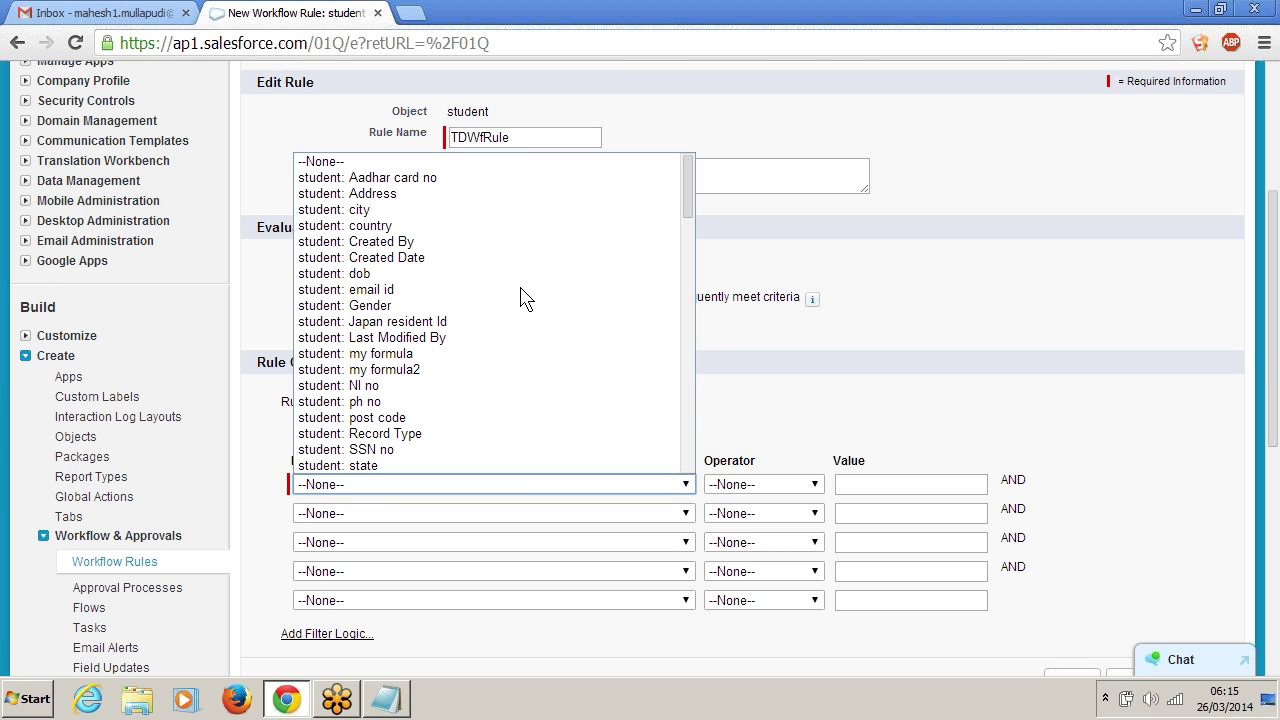
pyautogui.scroll(-6, 525, 298)
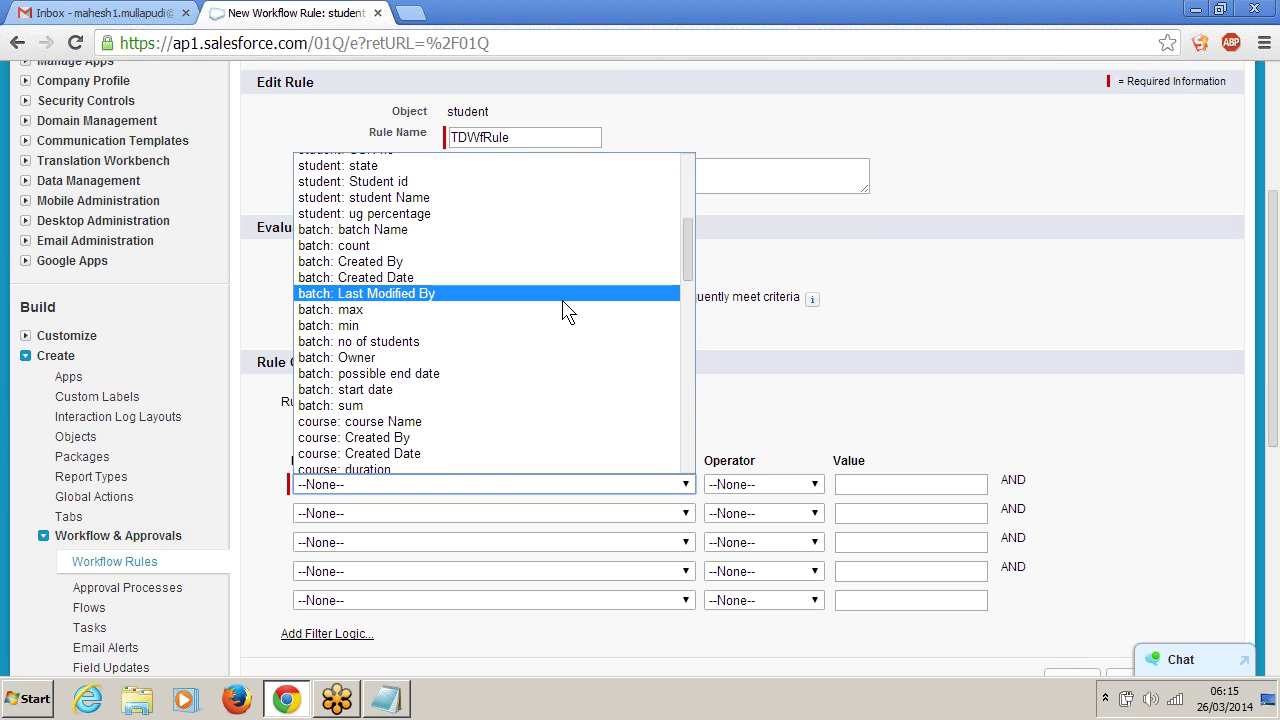
pyautogui.scroll(-6, 600, 315)
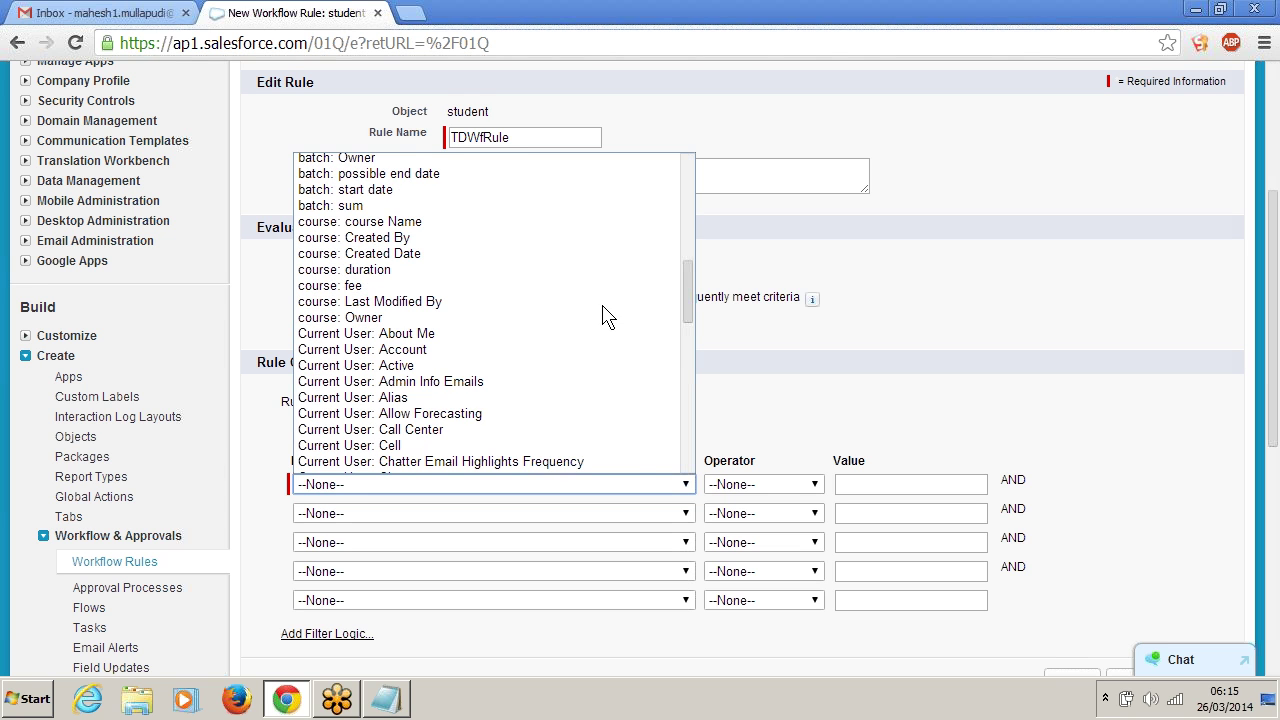
pyautogui.scroll(-4, 605, 316)
pyautogui.scroll(10, 600, 318)
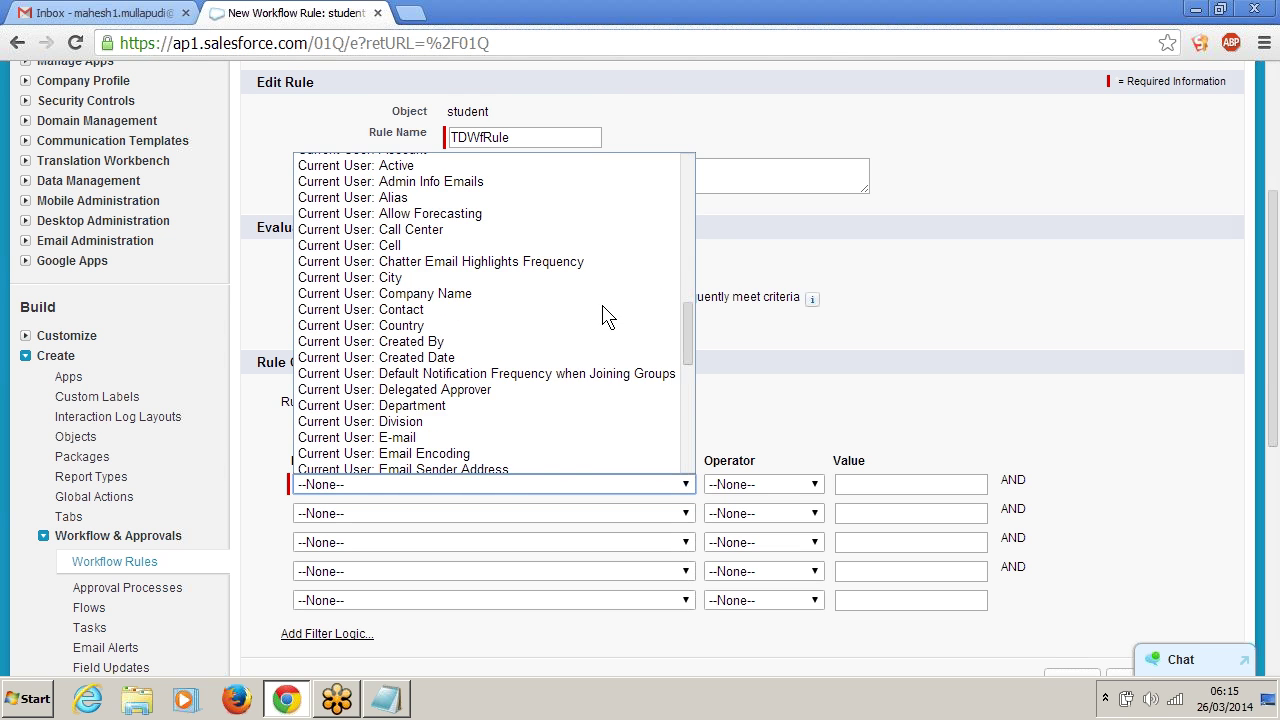
pyautogui.click(366, 282)
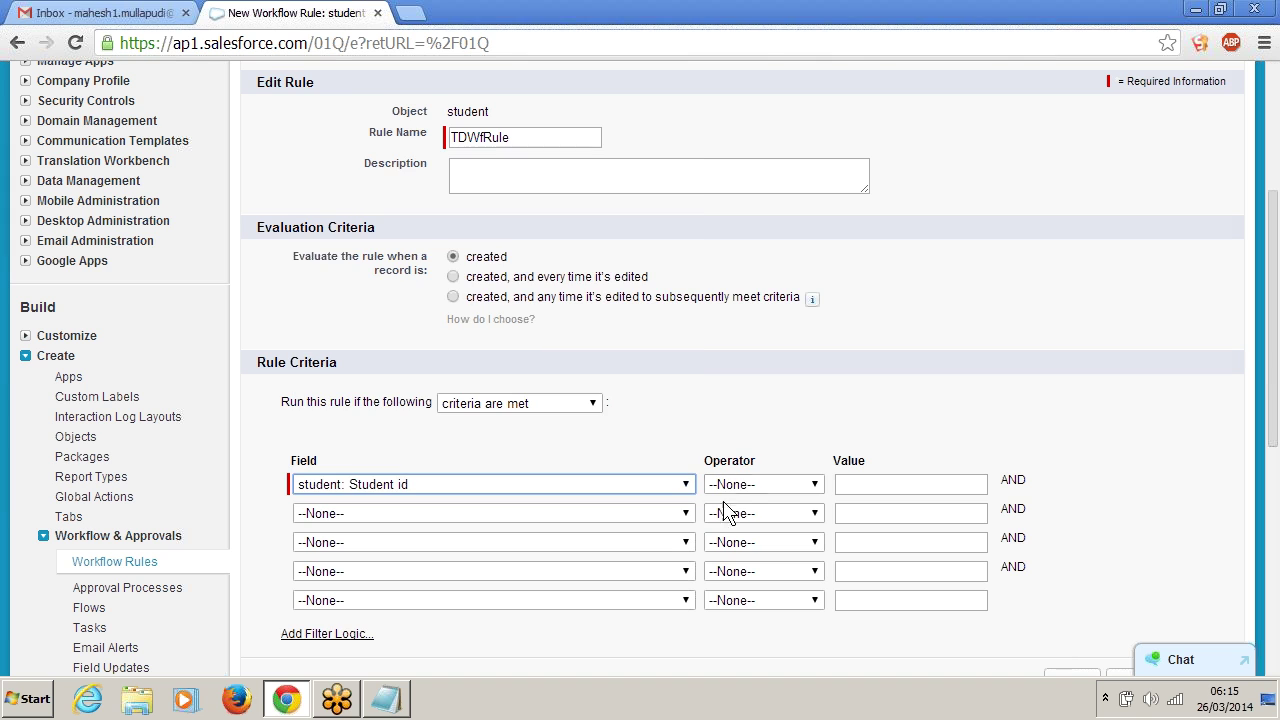
pyautogui.click(730, 484)
pyautogui.click(735, 304)
pyautogui.click(910, 484)
pyautogui.write('123')
pyautogui.click(848, 413)
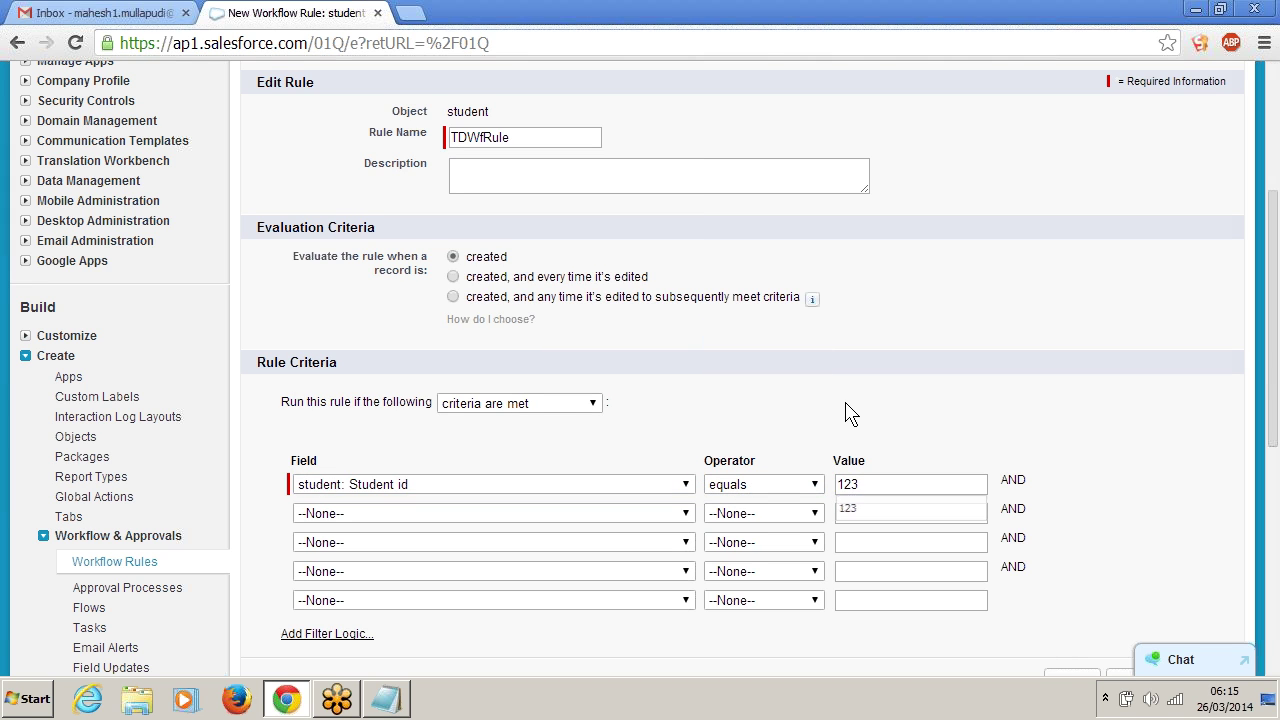
# Switch the rule condition to "formula evaluates to true" to view the formula editor, and return it to "criteria are met"
pyautogui.click(594, 408)
pyautogui.click(551, 438)
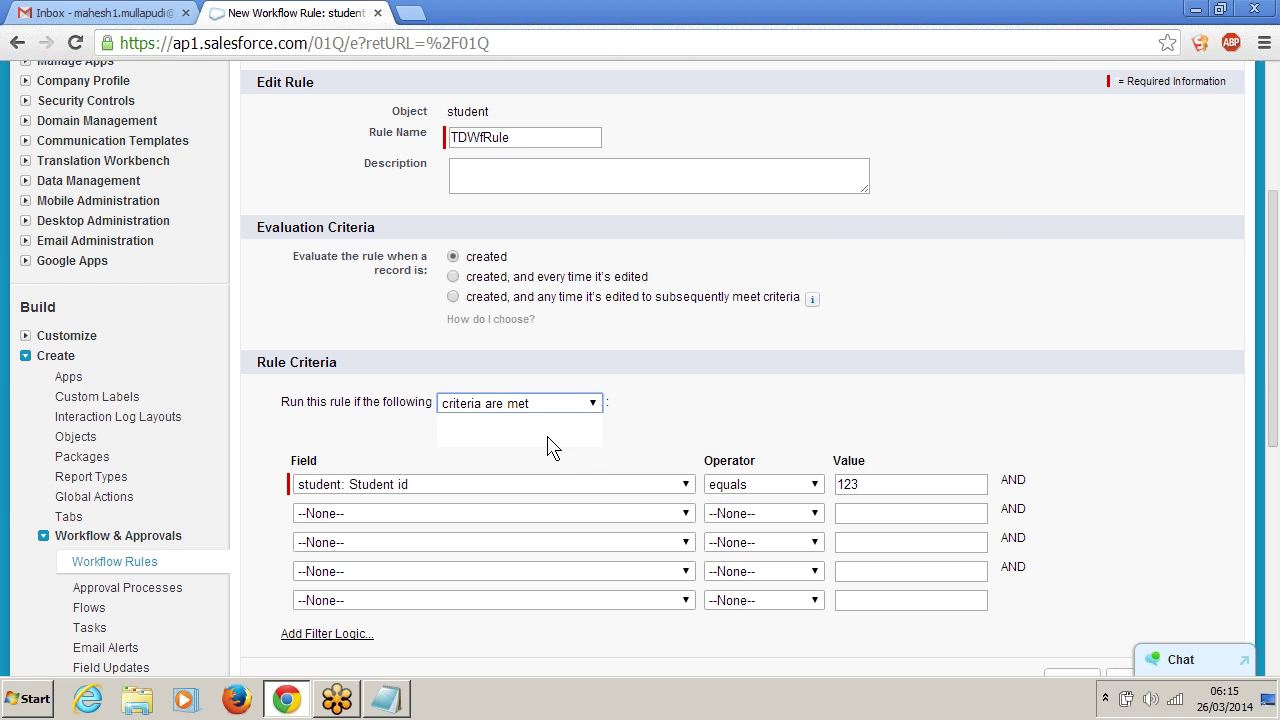
pyautogui.scroll(-1, 551, 455)
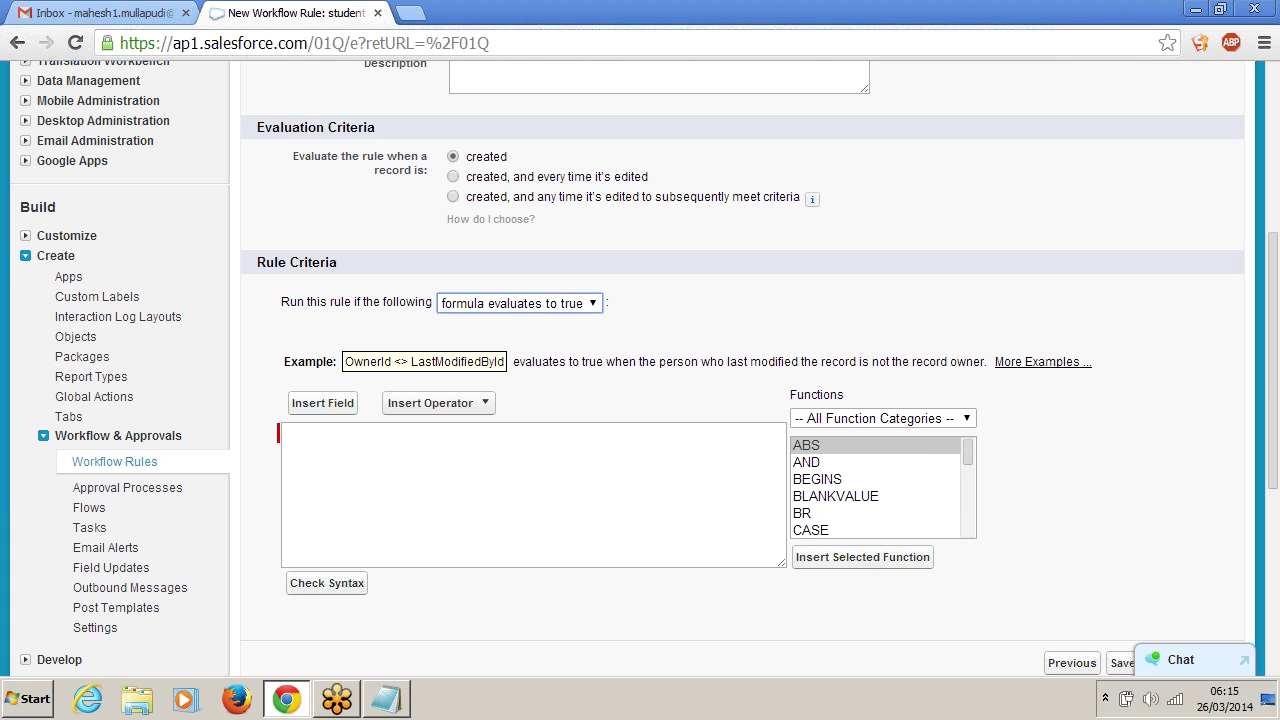
pyautogui.click(517, 305)
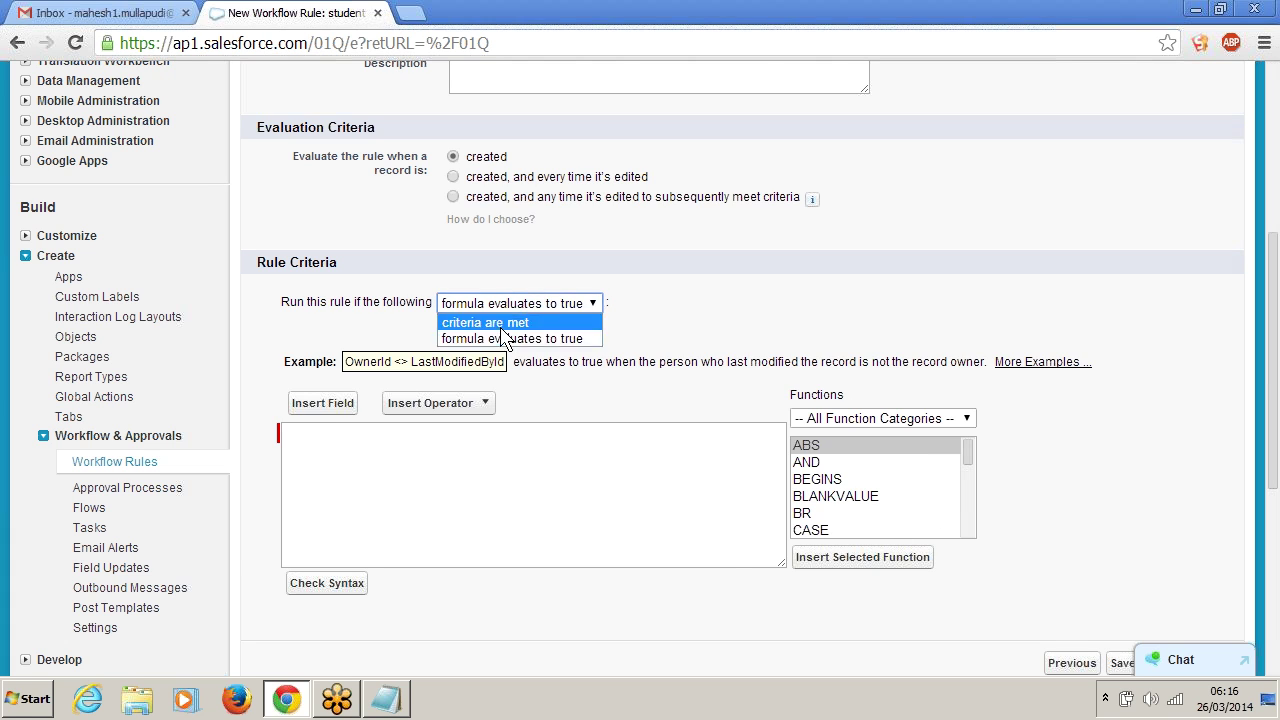
pyautogui.click(490, 323)
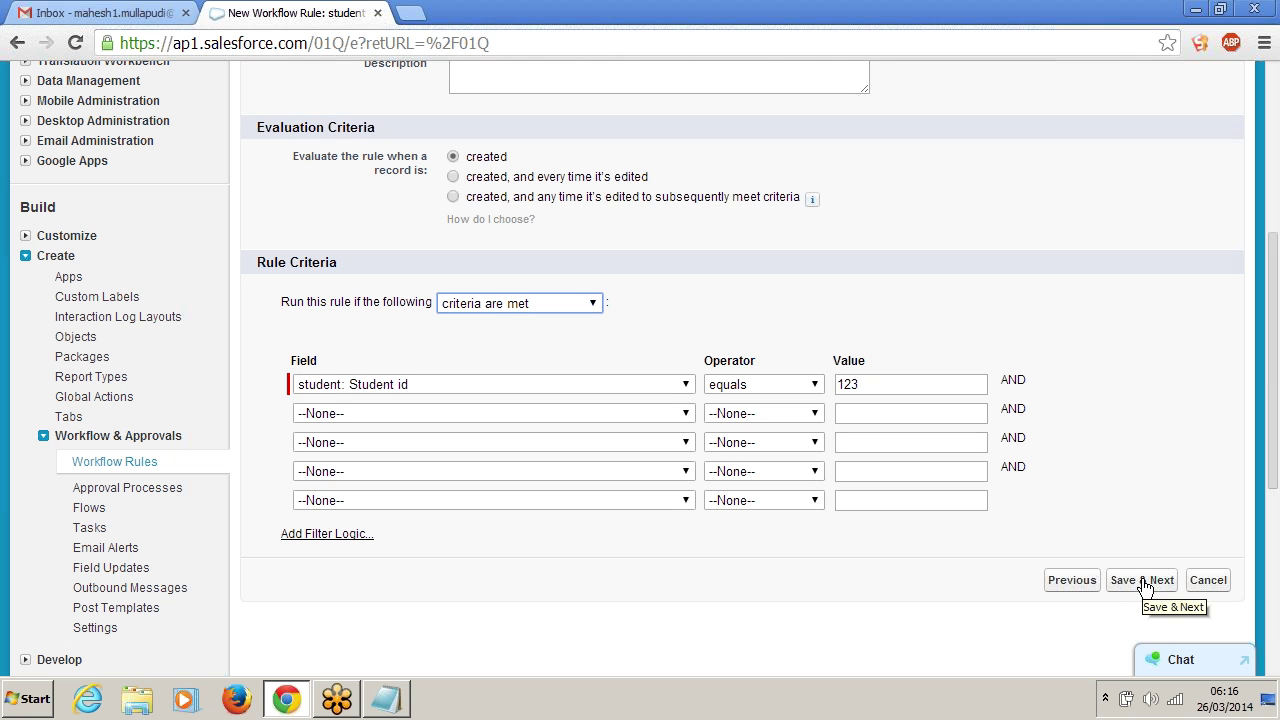
# Review the evaluation and rule criteria, and save the rule to continue to the workflow actions
pyautogui.scroll(1, 434, 206)
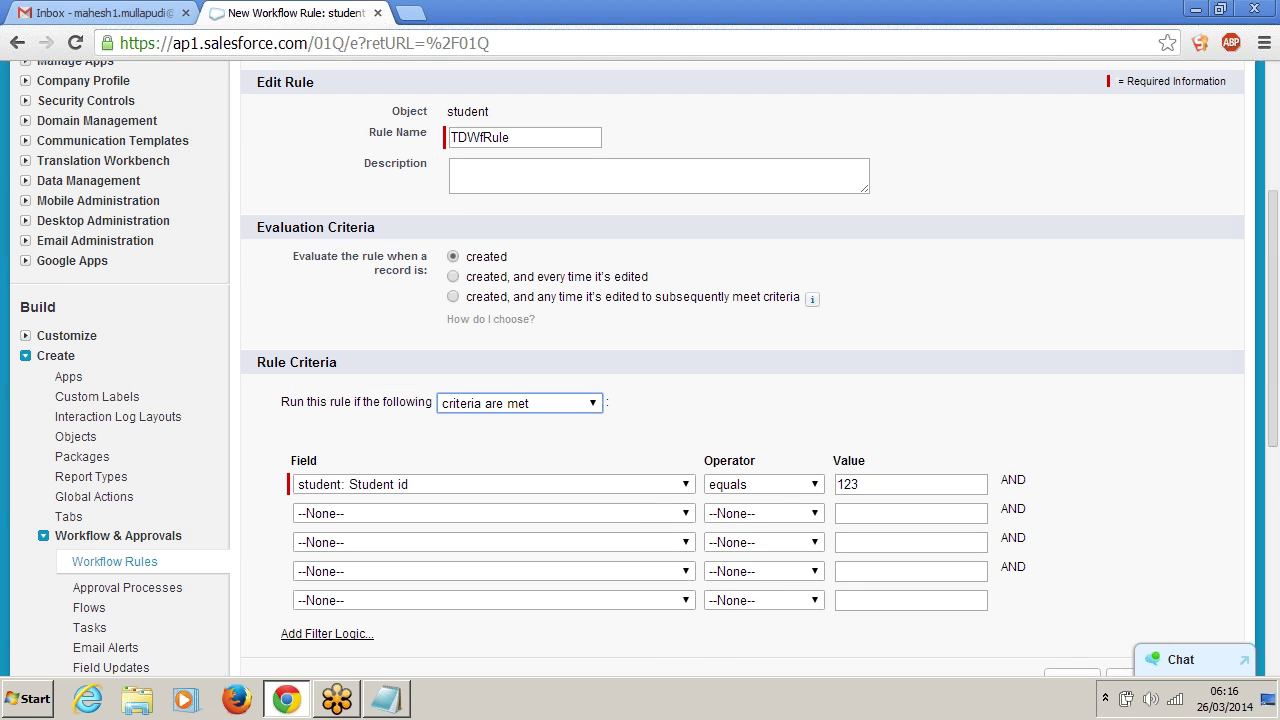
pyautogui.moveTo(524, 257); pyautogui.dragTo(490, 268)
pyautogui.doubleClick(490, 262)
pyautogui.scroll(-1, 640, 340)
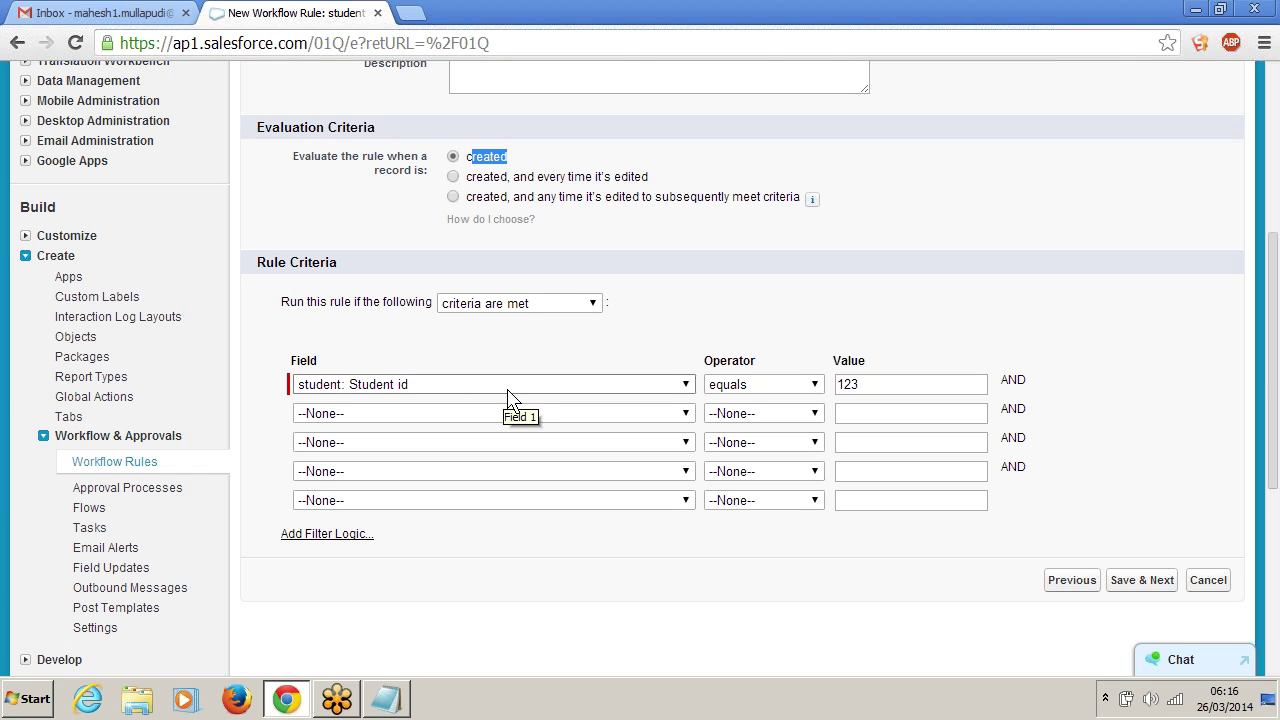
pyautogui.click(1142, 580)
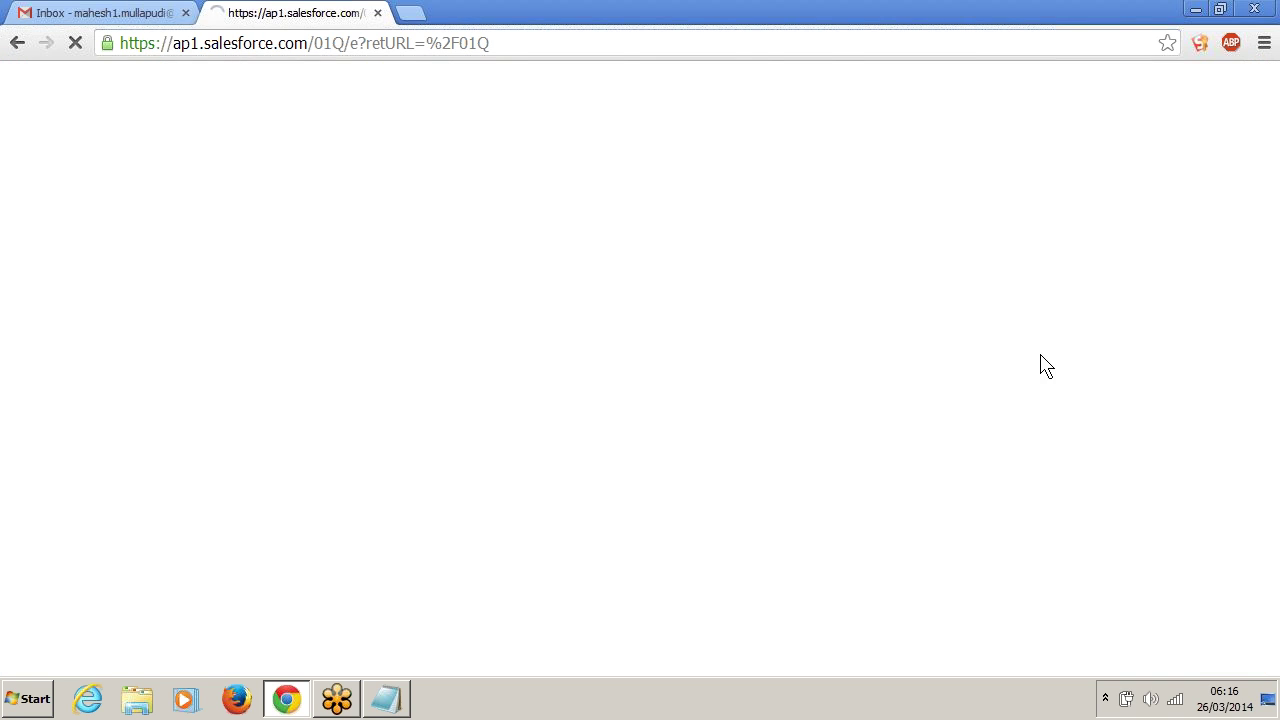
# Examine the Immediate Workflow Actions and Time-Dependent Workflow Actions sections of the rule
pyautogui.scroll(-1, 980, 383)
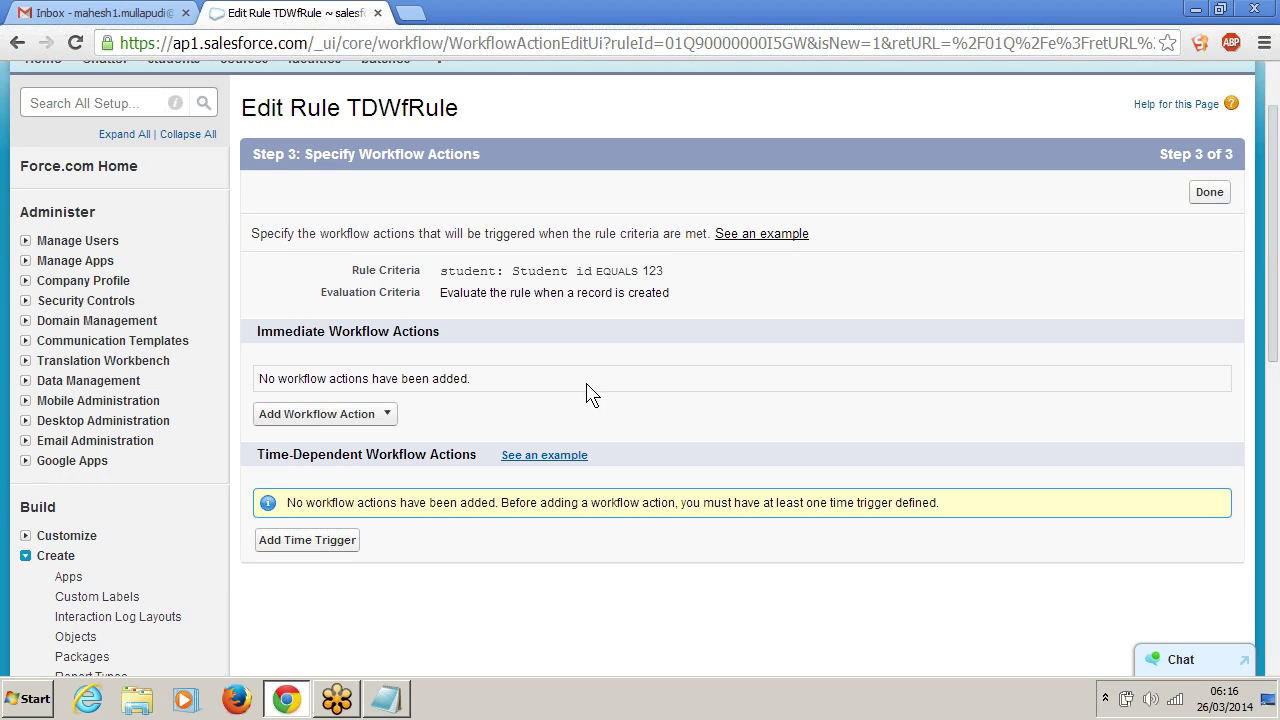
pyautogui.moveTo(440, 331); pyautogui.dragTo(252, 333)
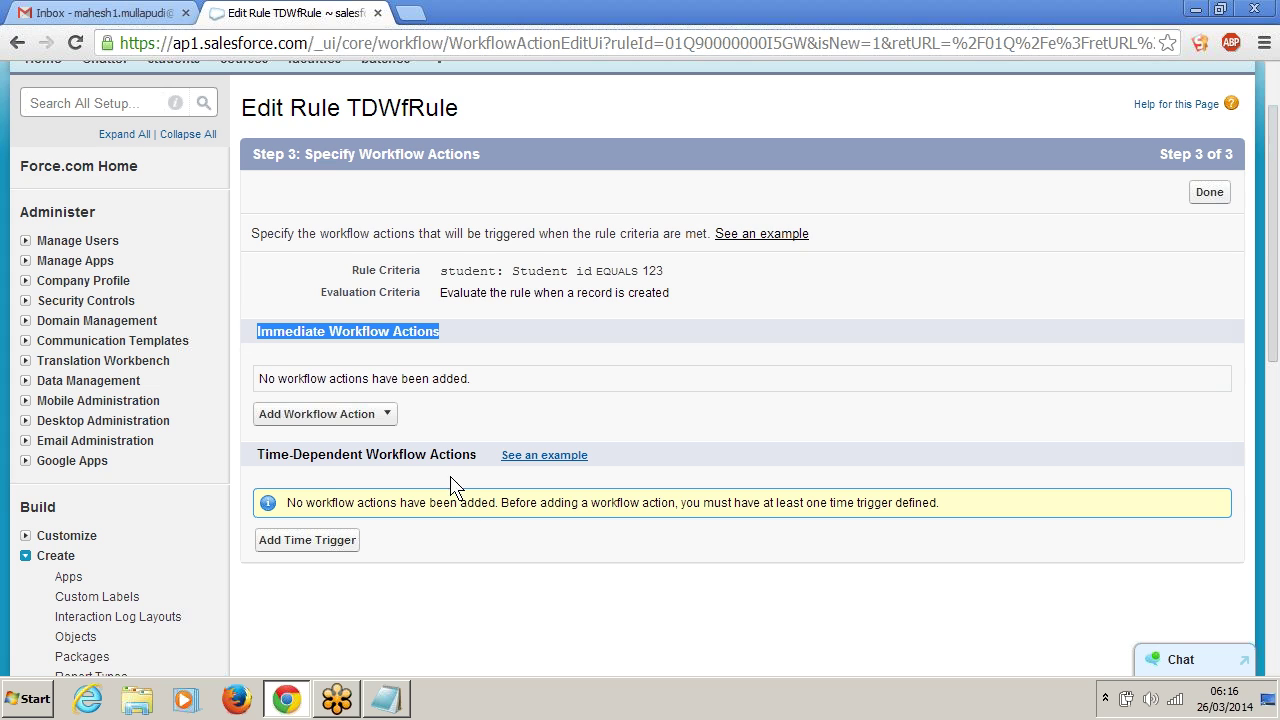
pyautogui.moveTo(253, 458); pyautogui.dragTo(490, 455)
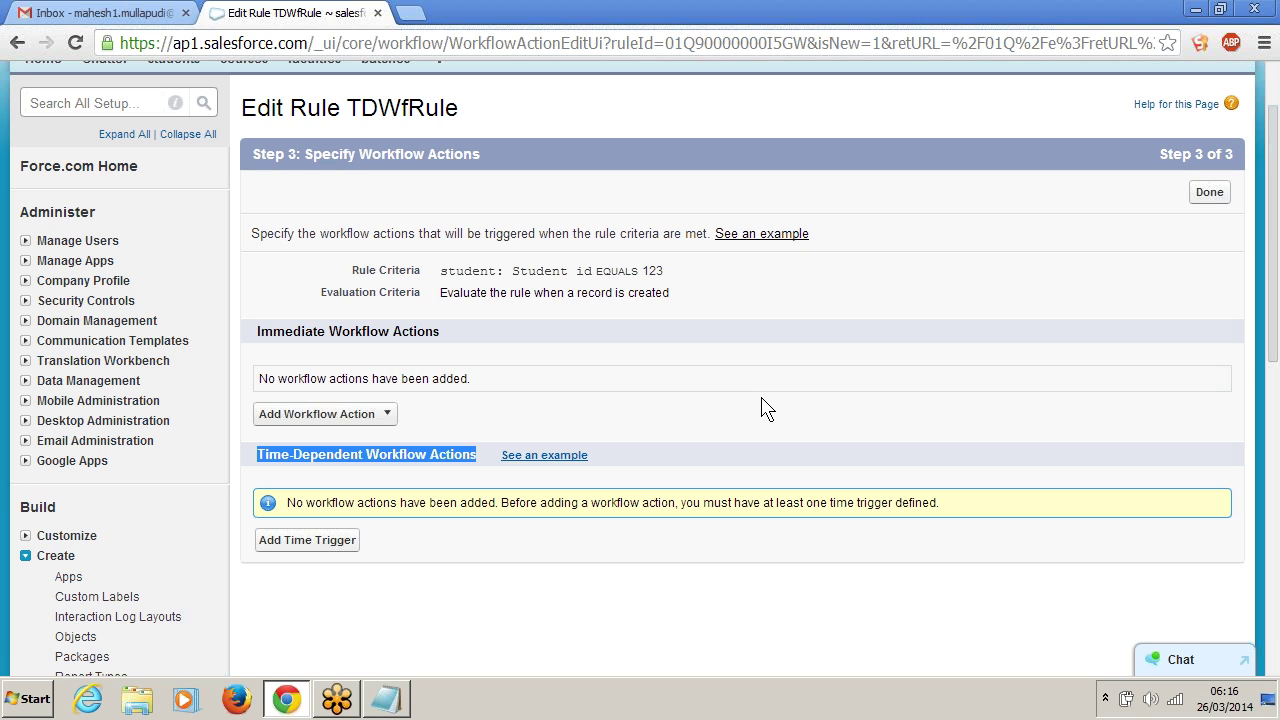
pyautogui.moveTo(286, 331); pyautogui.dragTo(472, 336)
pyautogui.click(516, 345)
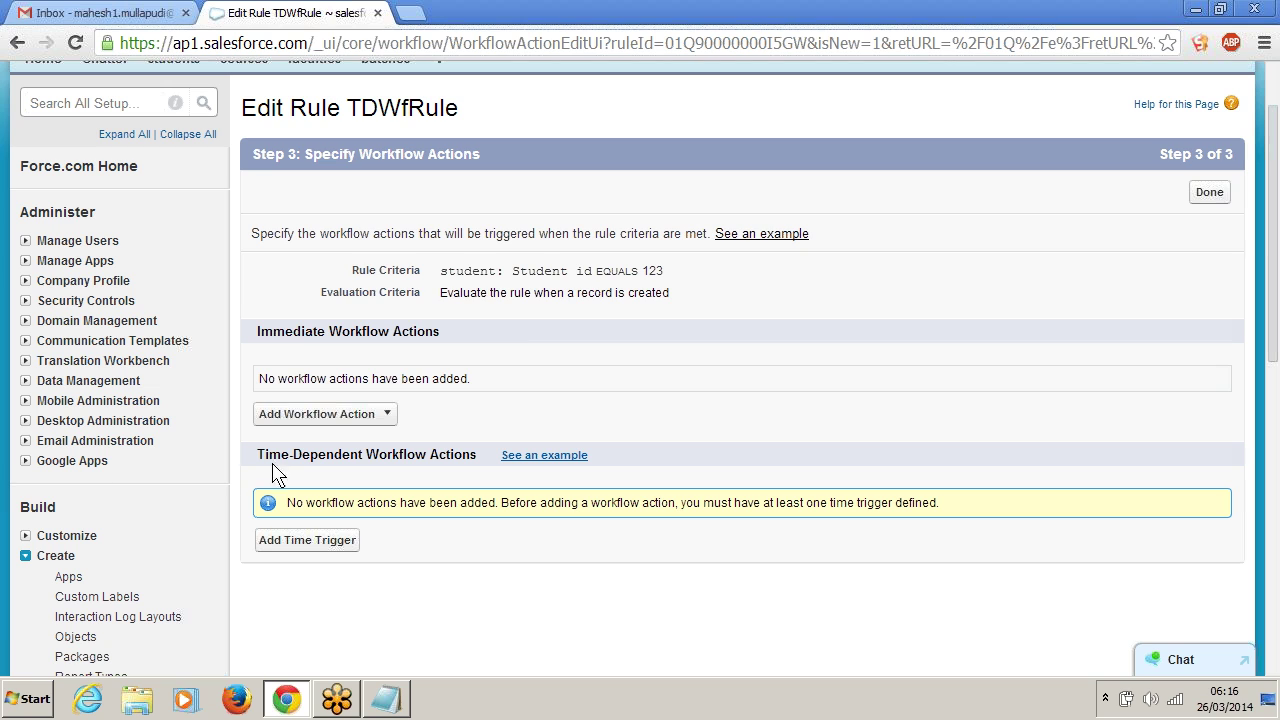
pyautogui.moveTo(256, 456); pyautogui.dragTo(476, 455)
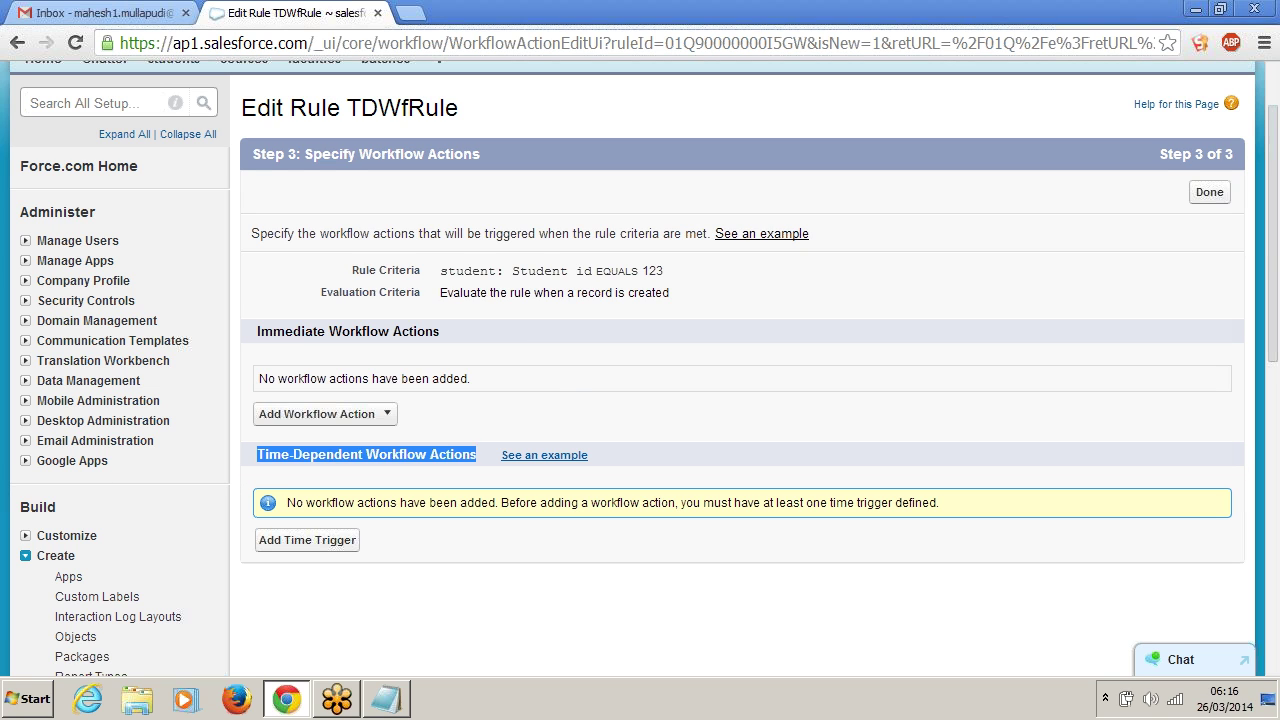
# Add a time trigger to the rule's time-dependent workflow actions and set its offset to 1 hour
pyautogui.click(563, 383)
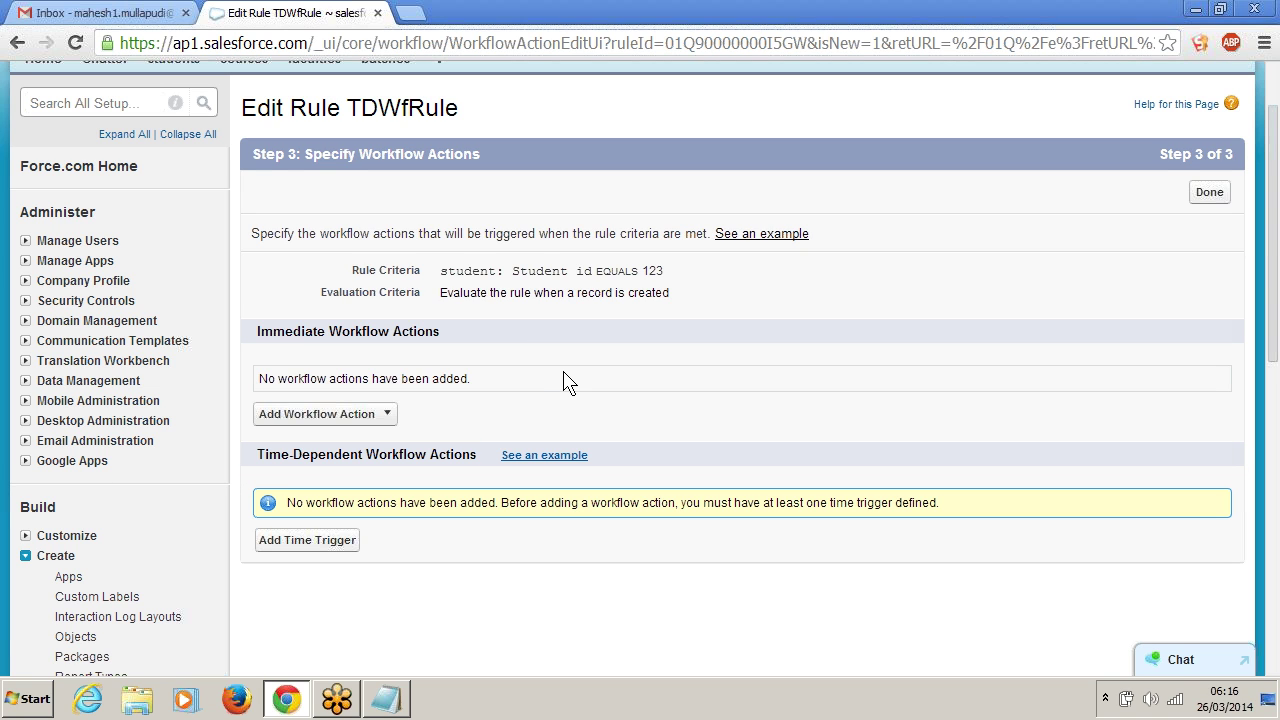
pyautogui.scroll(-1, 563, 351)
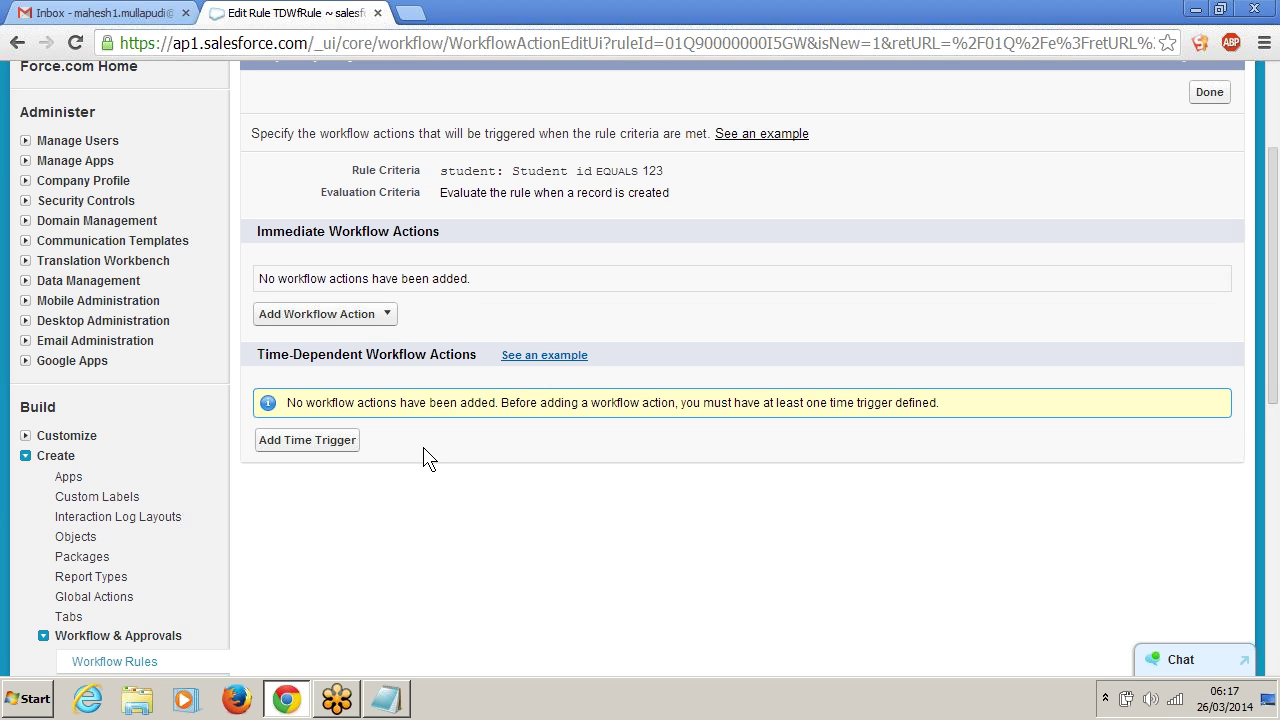
pyautogui.click(312, 447)
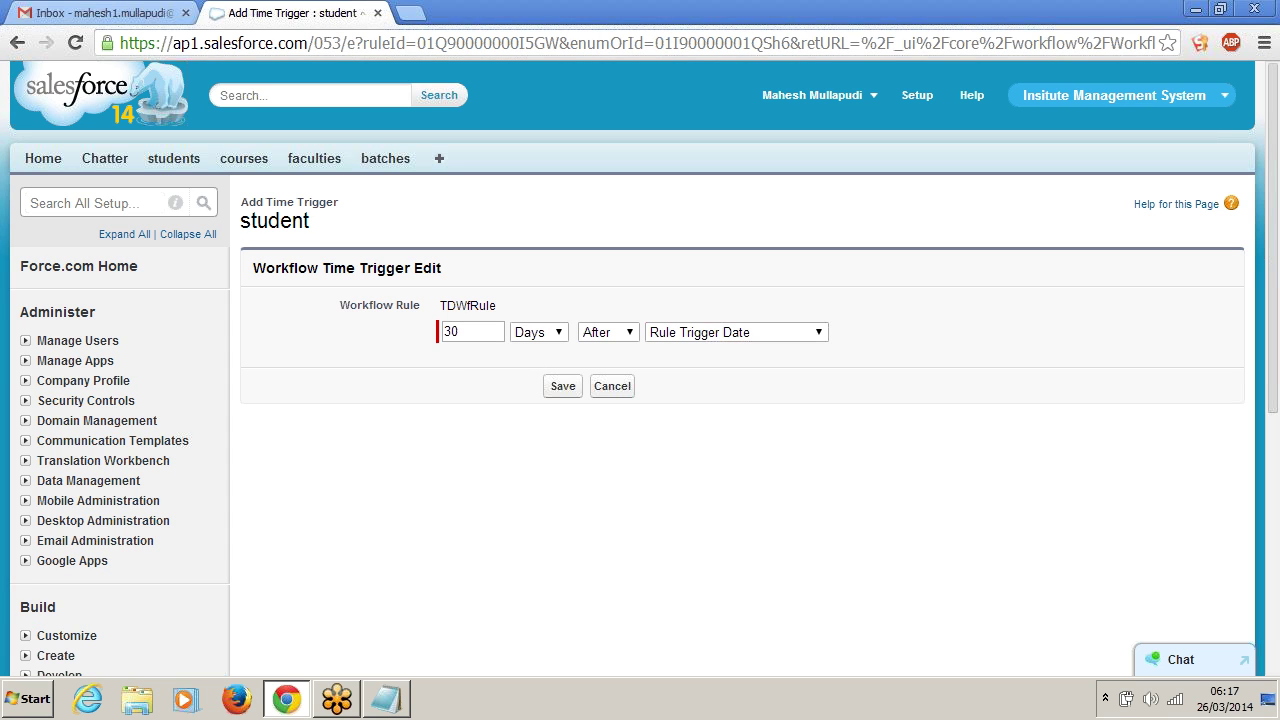
pyautogui.click(558, 337)
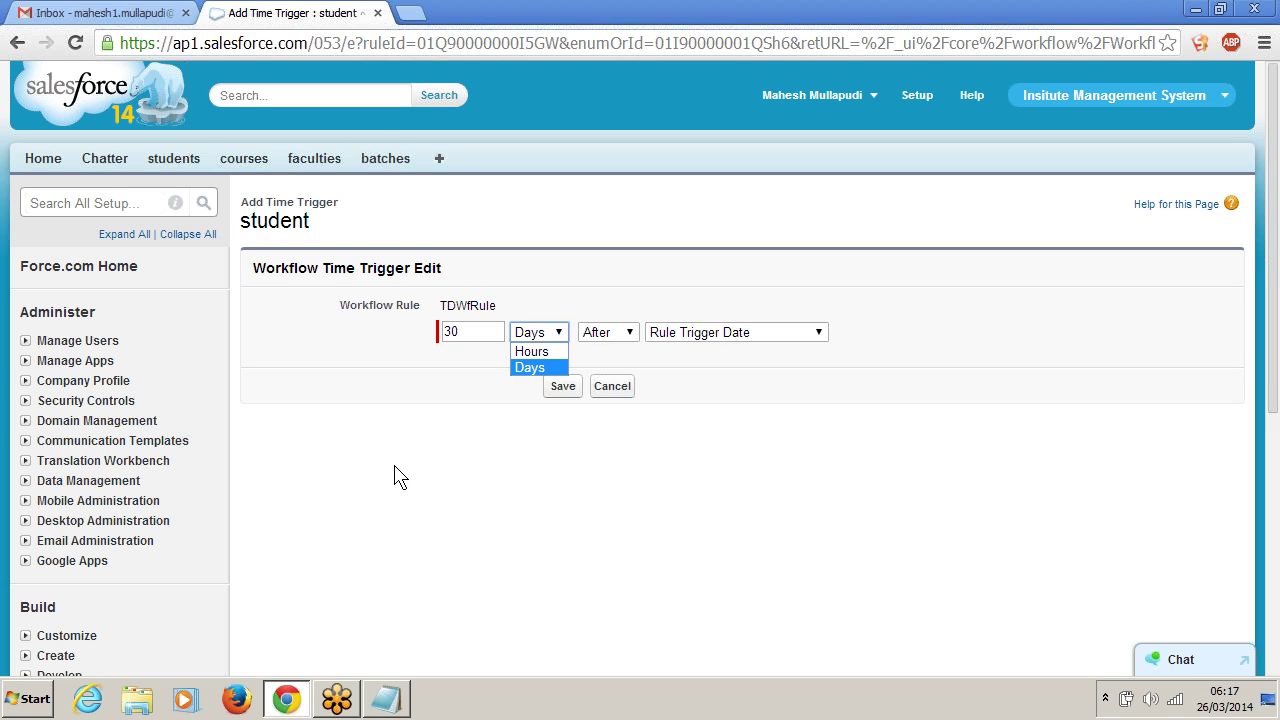
pyautogui.doubleClick(452, 332)
pyautogui.write('1')
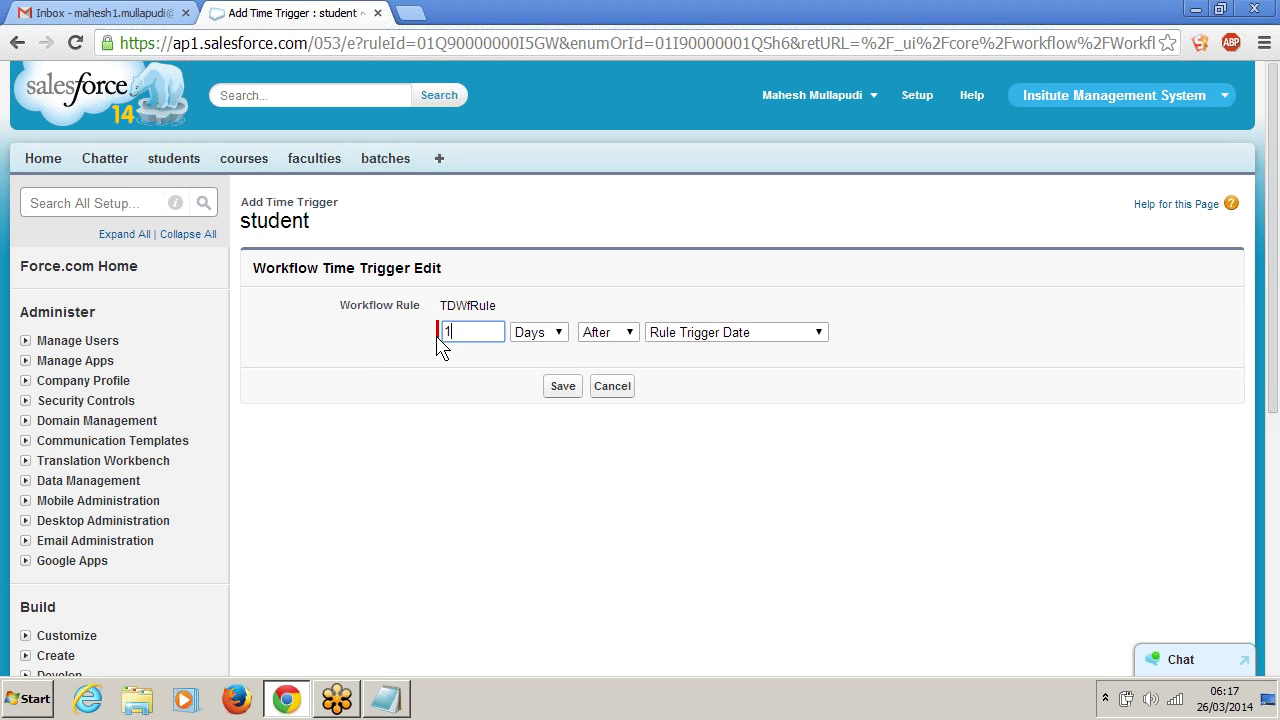
pyautogui.click(554, 337)
pyautogui.click(535, 350)
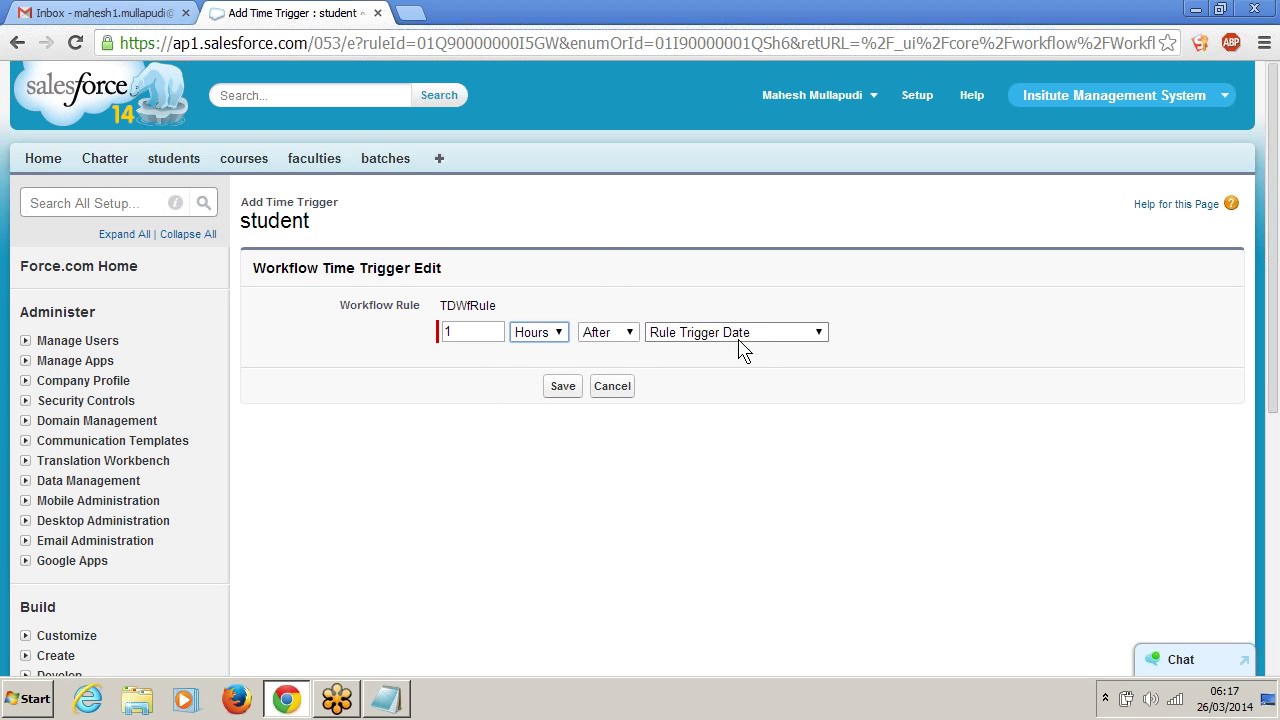
# Examine which reference dates the student object offers for the time trigger
pyautogui.click(794, 337)
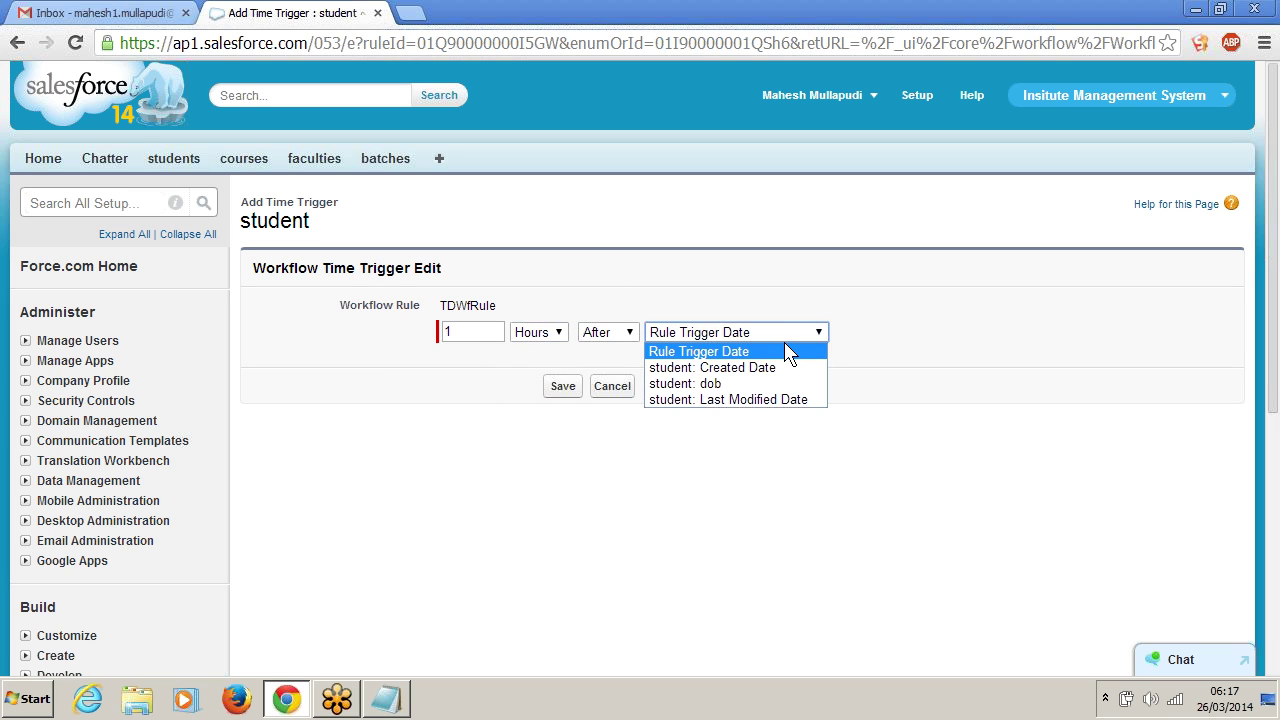
pyautogui.click(338, 418)
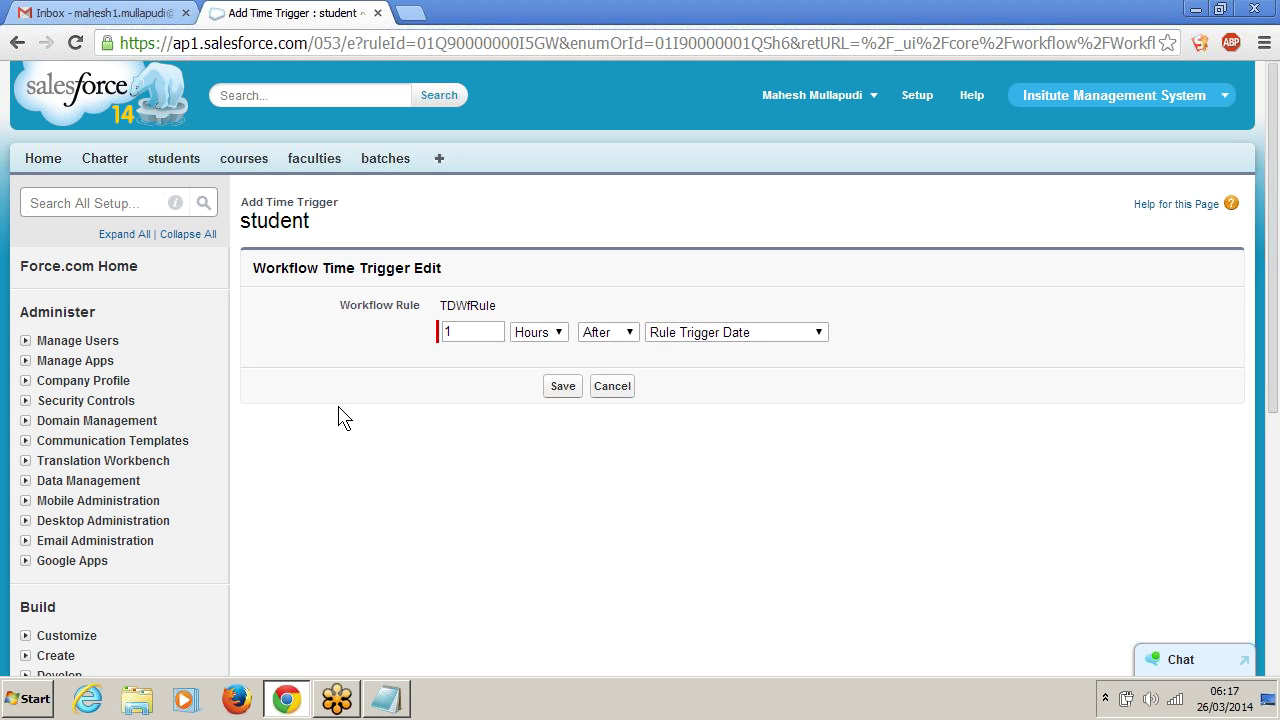
pyautogui.click(710, 338)
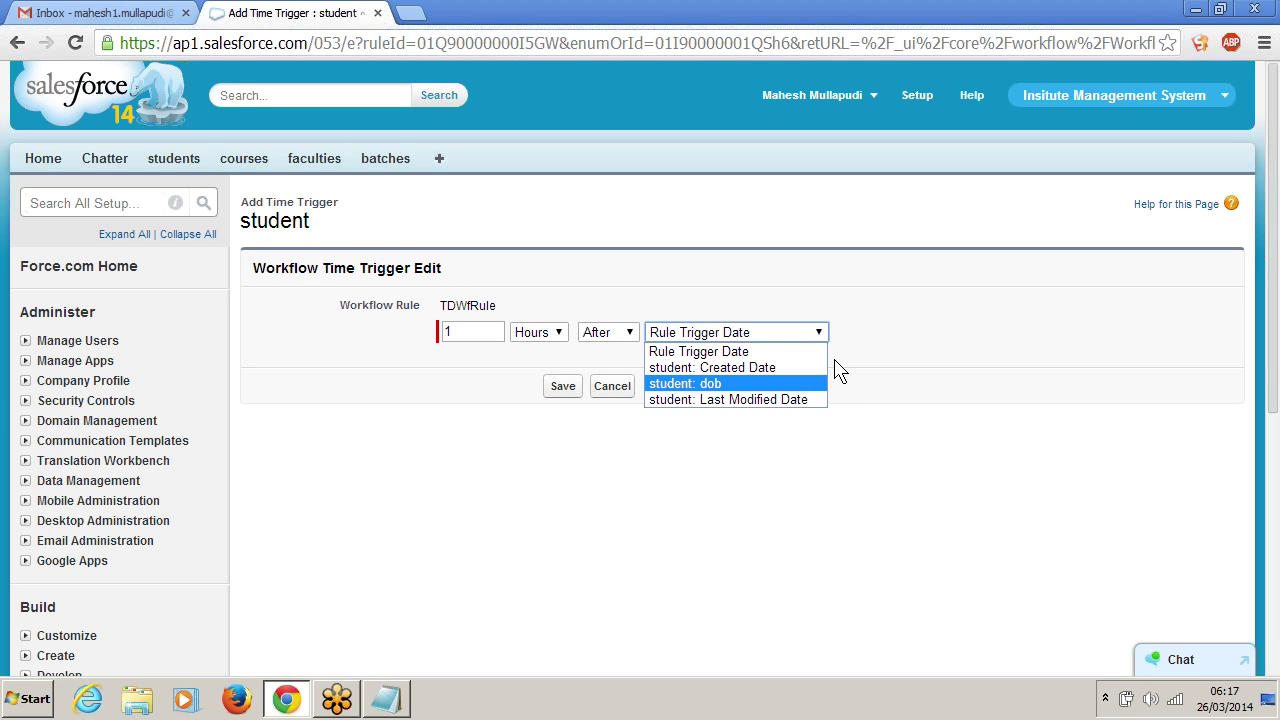
pyautogui.click(257, 246)
pyautogui.moveTo(240, 198); pyautogui.dragTo(251, 222)
pyautogui.click(334, 226)
pyautogui.click(777, 333)
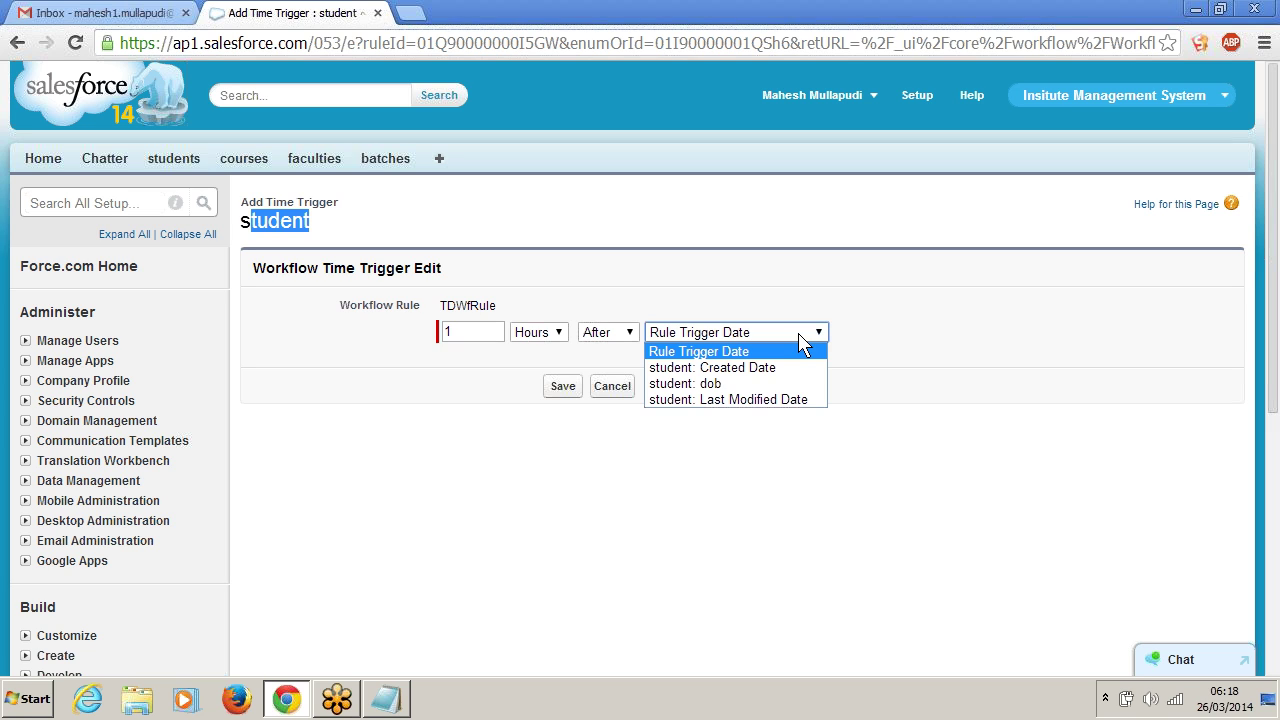
pyautogui.click(585, 284)
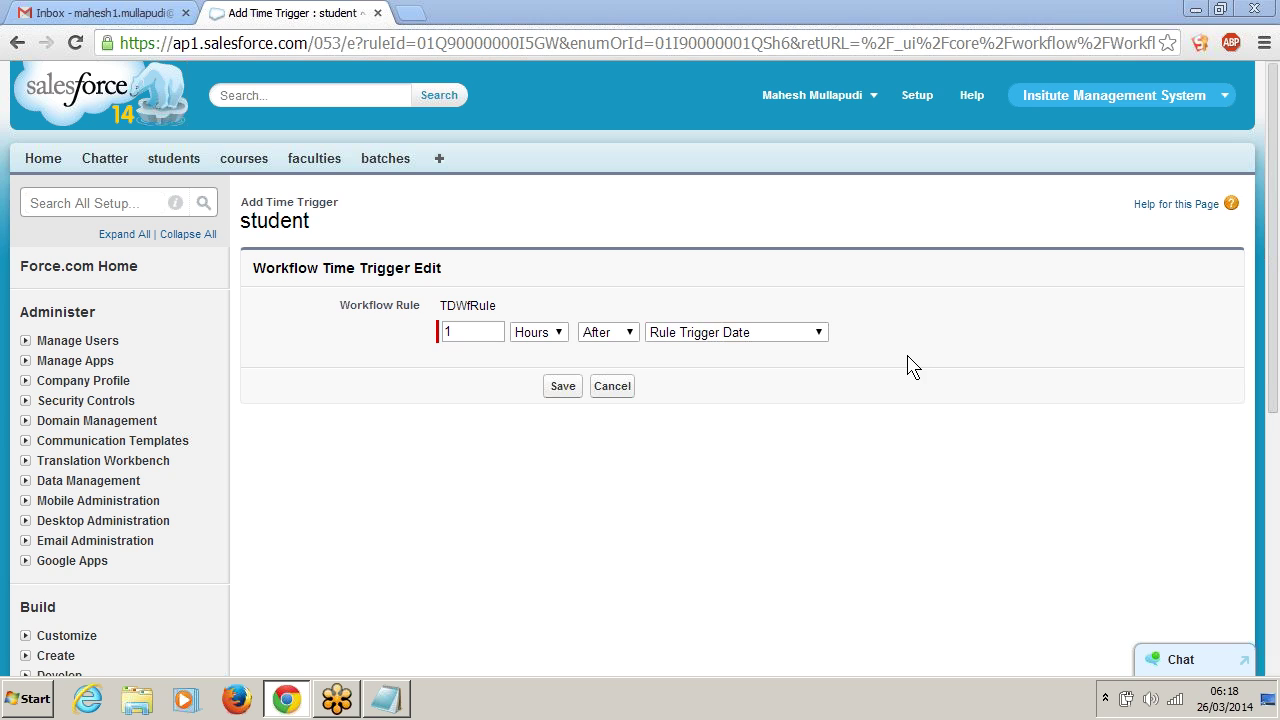
pyautogui.click(818, 334)
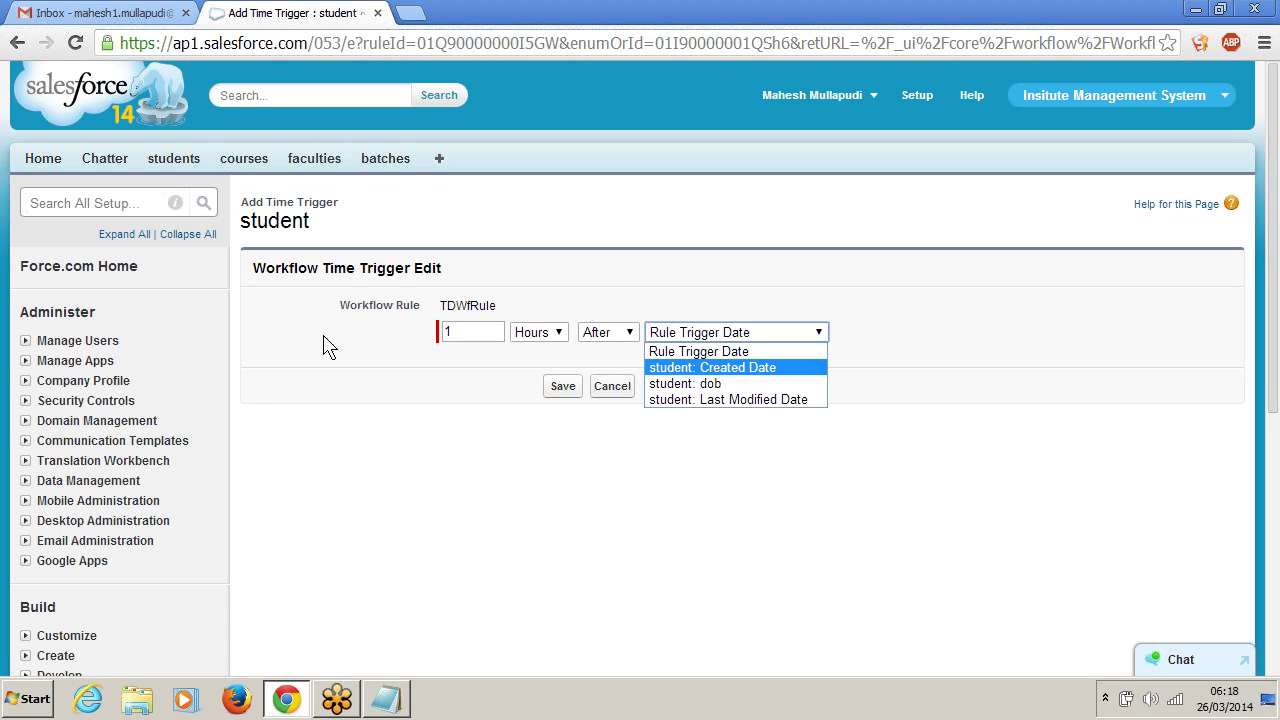
pyautogui.click(340, 285)
pyautogui.moveTo(322, 270); pyautogui.dragTo(410, 270)
pyautogui.click(564, 285)
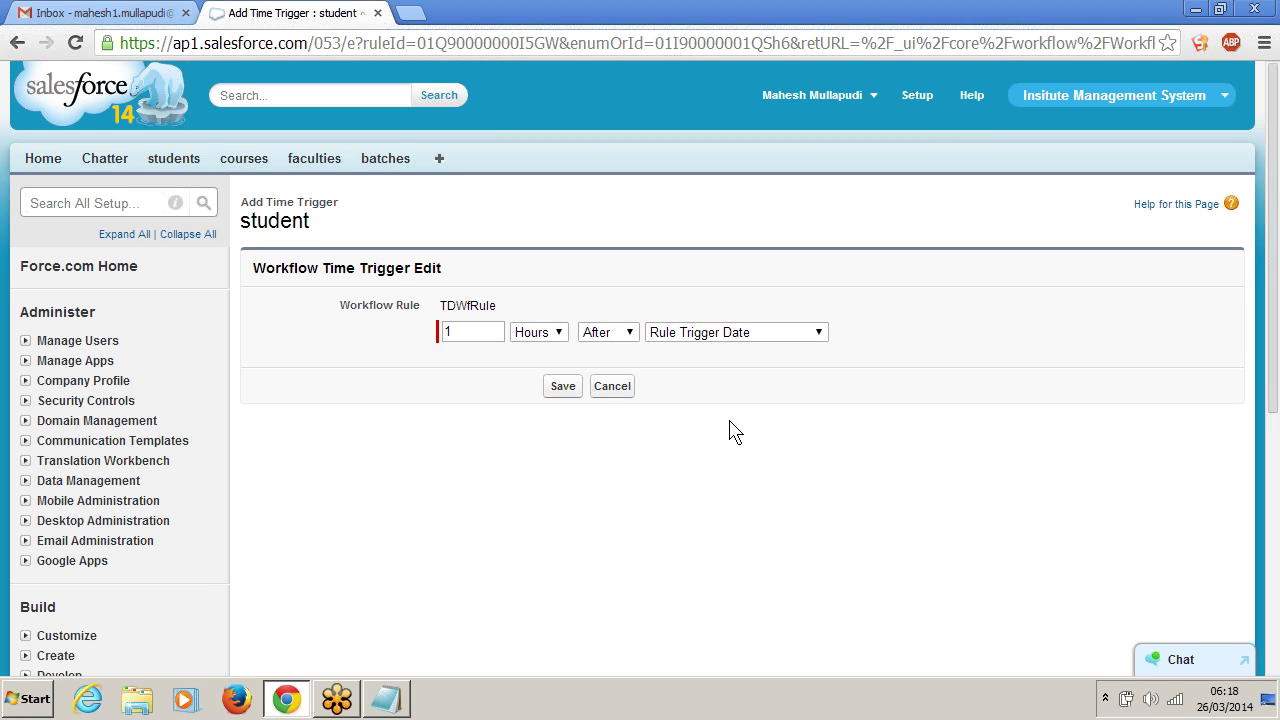
# Base the time trigger on the Rule Trigger Date and save it
pyautogui.click(766, 337)
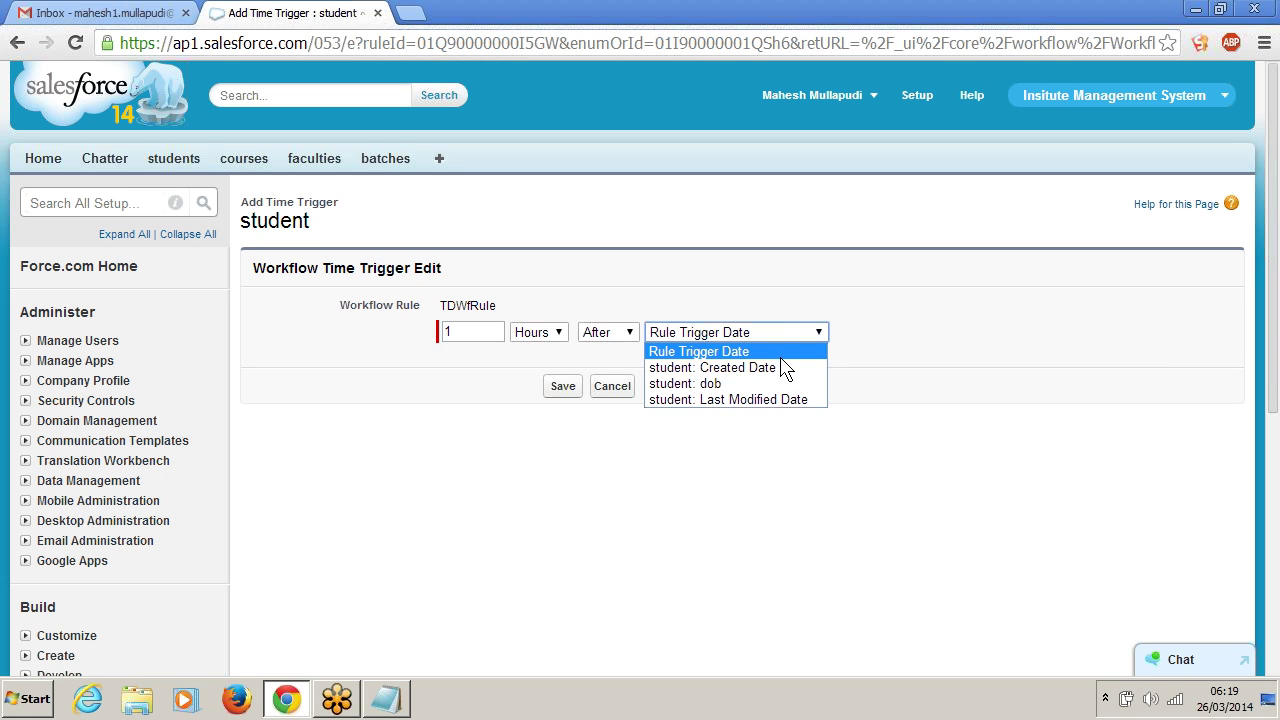
pyautogui.click(781, 356)
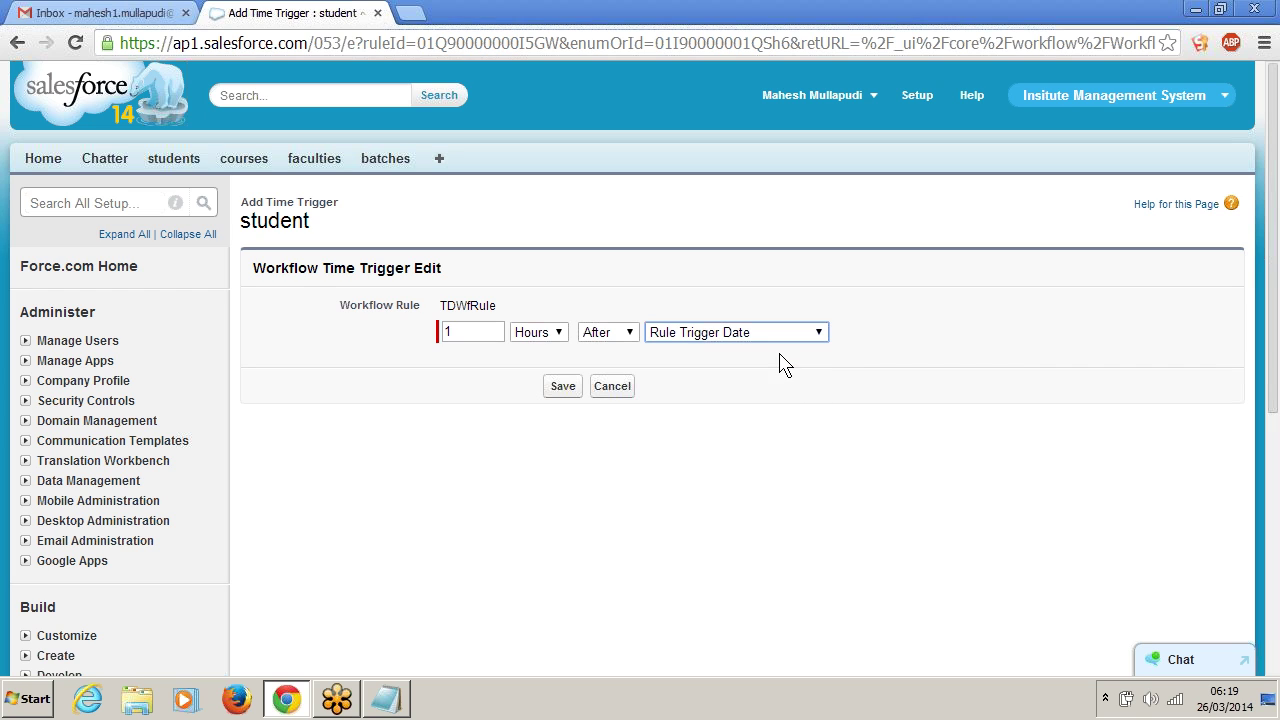
pyautogui.click(553, 389)
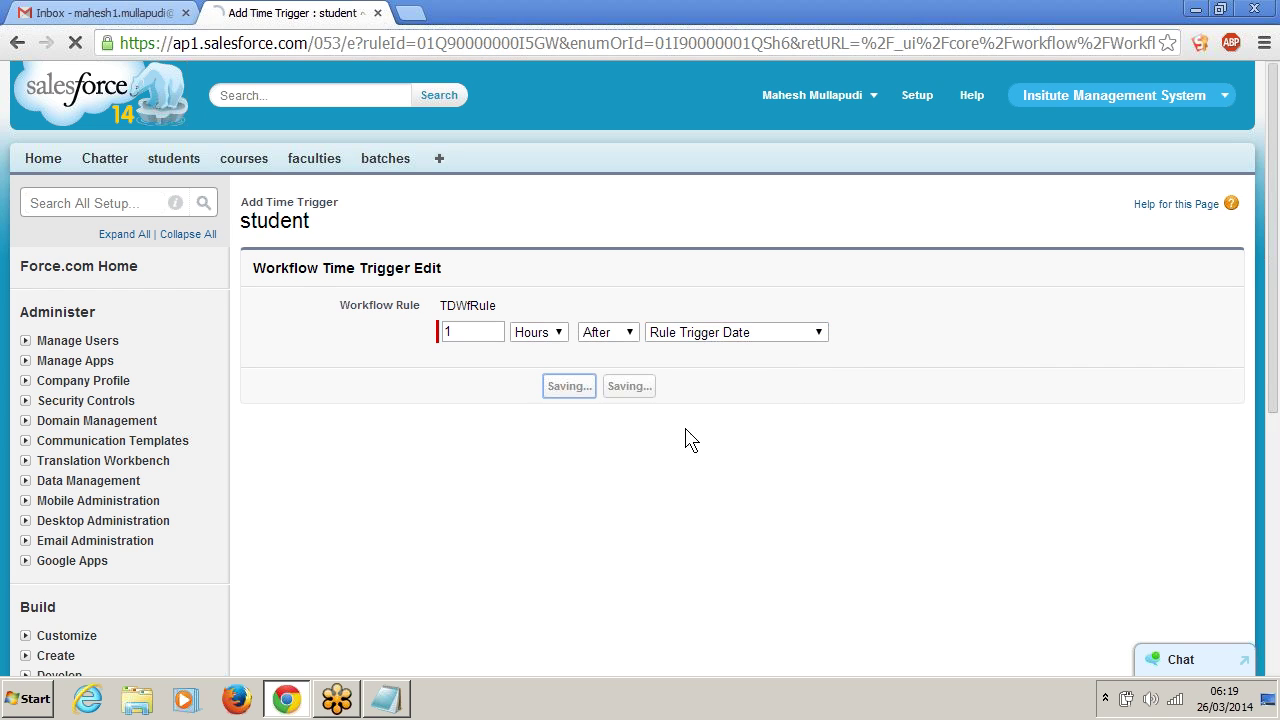
# Add a new email alert action to the 1-hour time trigger, with the description "tdwfr email alert"
pyautogui.scroll(-3, 766, 440)
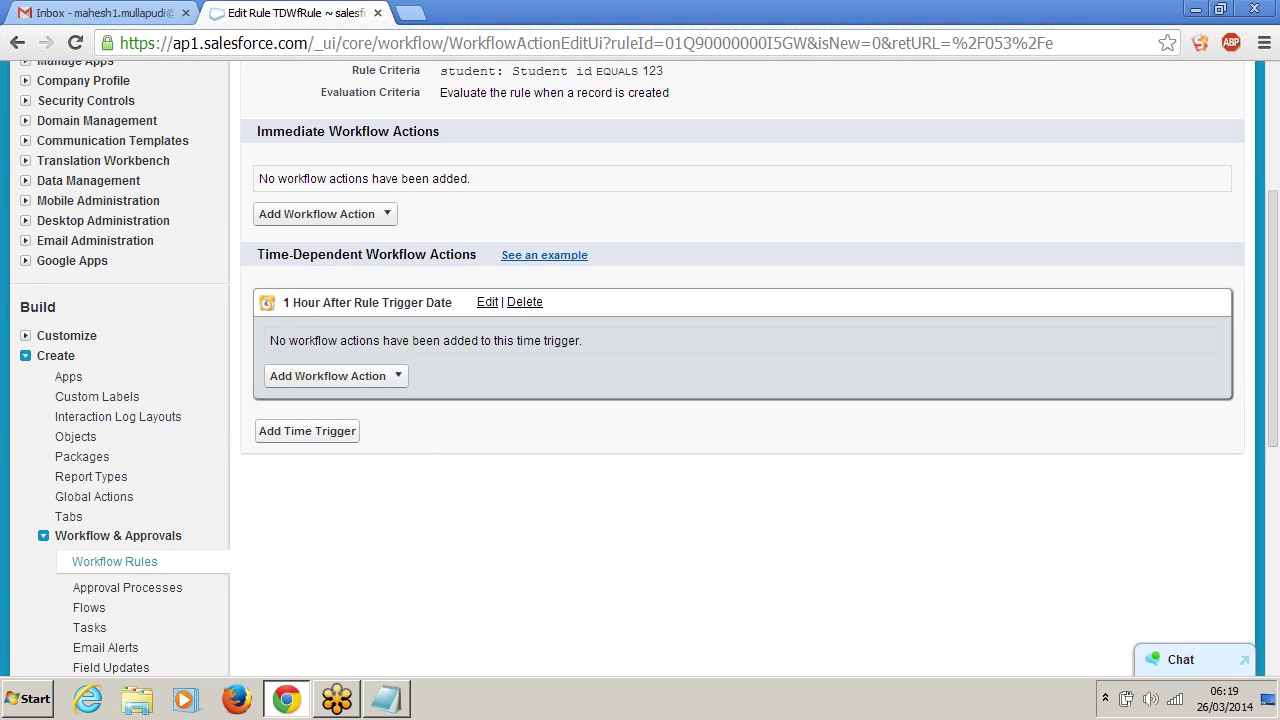
pyautogui.moveTo(283, 303); pyautogui.dragTo(380, 305)
pyautogui.click(397, 378)
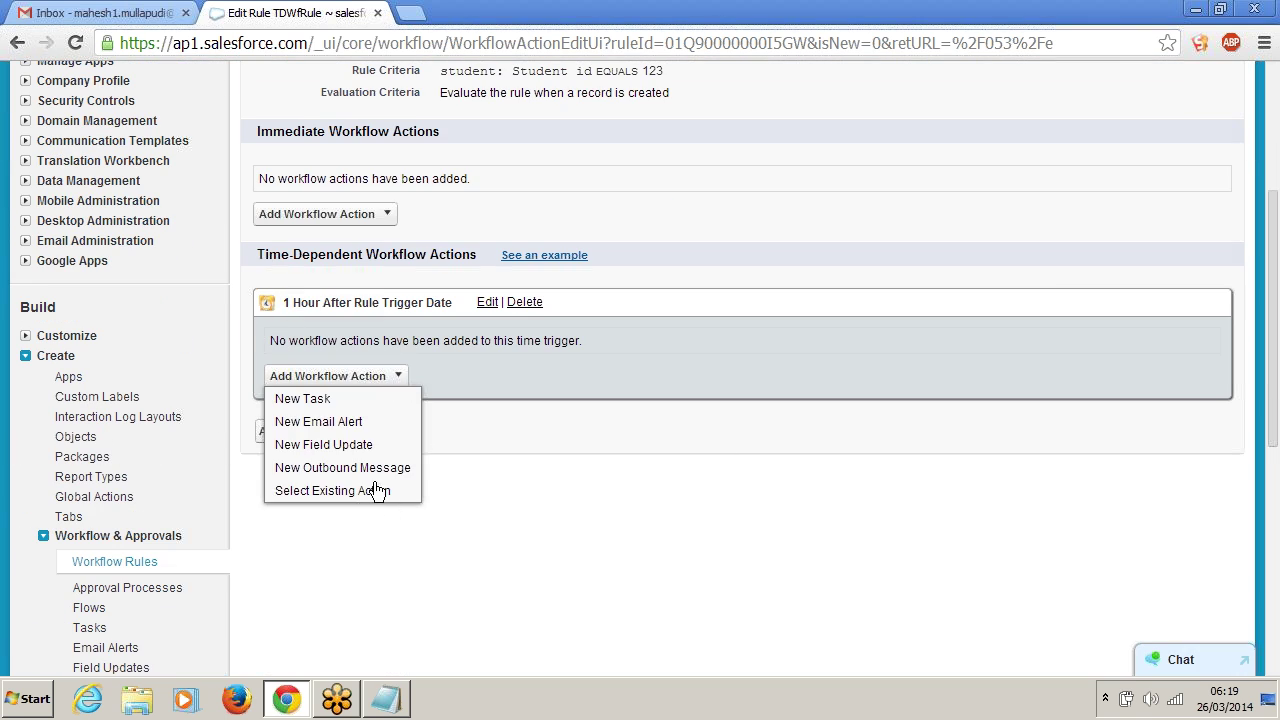
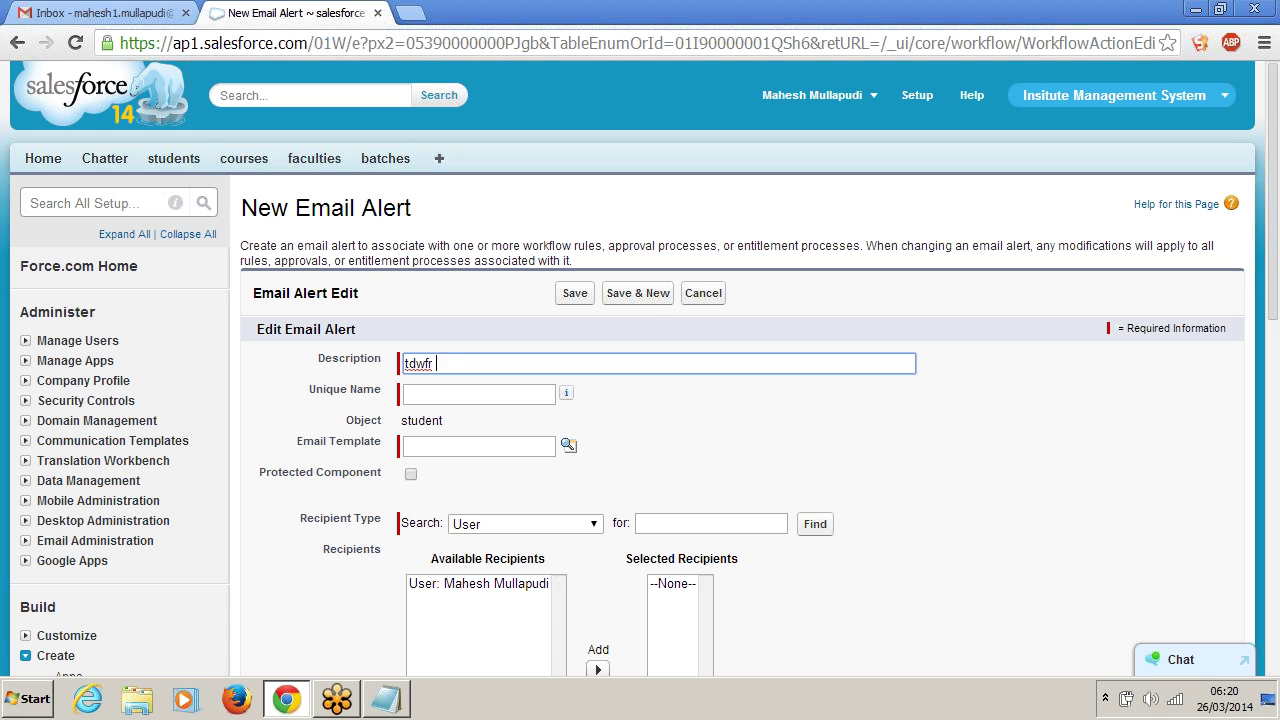
pyautogui.write('email alert')
pyautogui.press('Tab')
pyautogui.press('Tab')
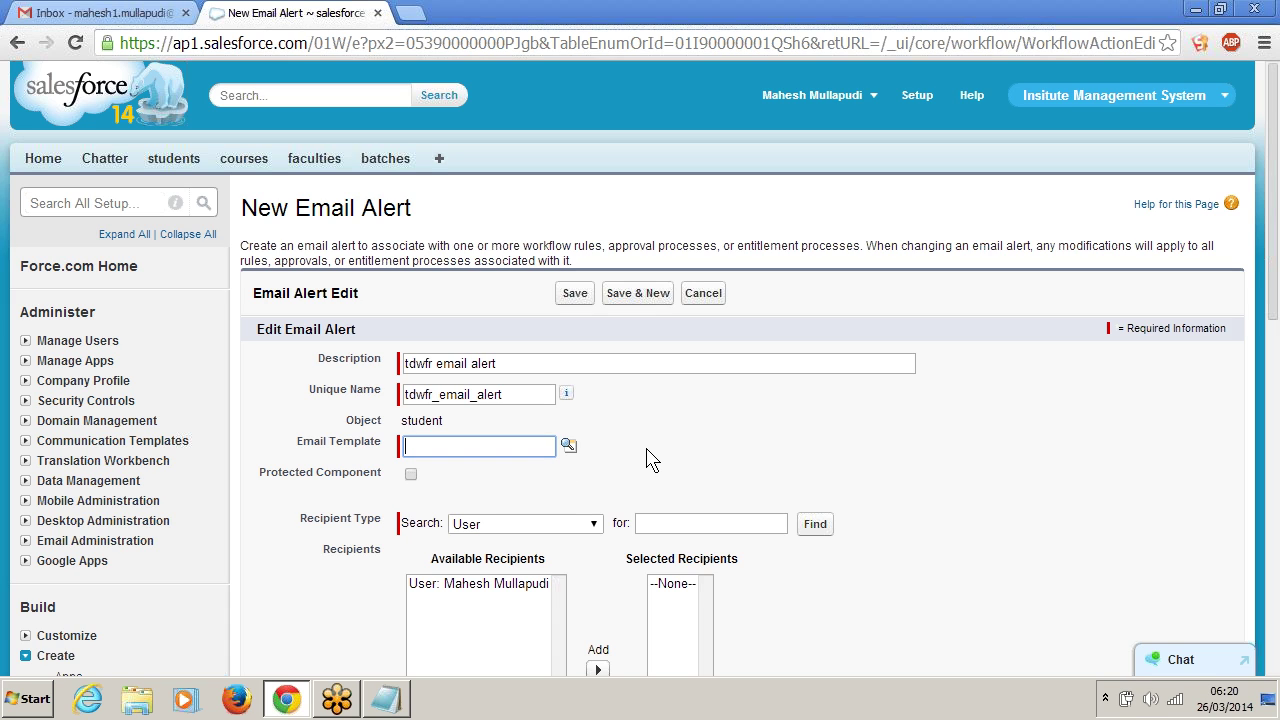
# Look up and assign the "wfrule1 email" template to the email alert
pyautogui.click(568, 445)
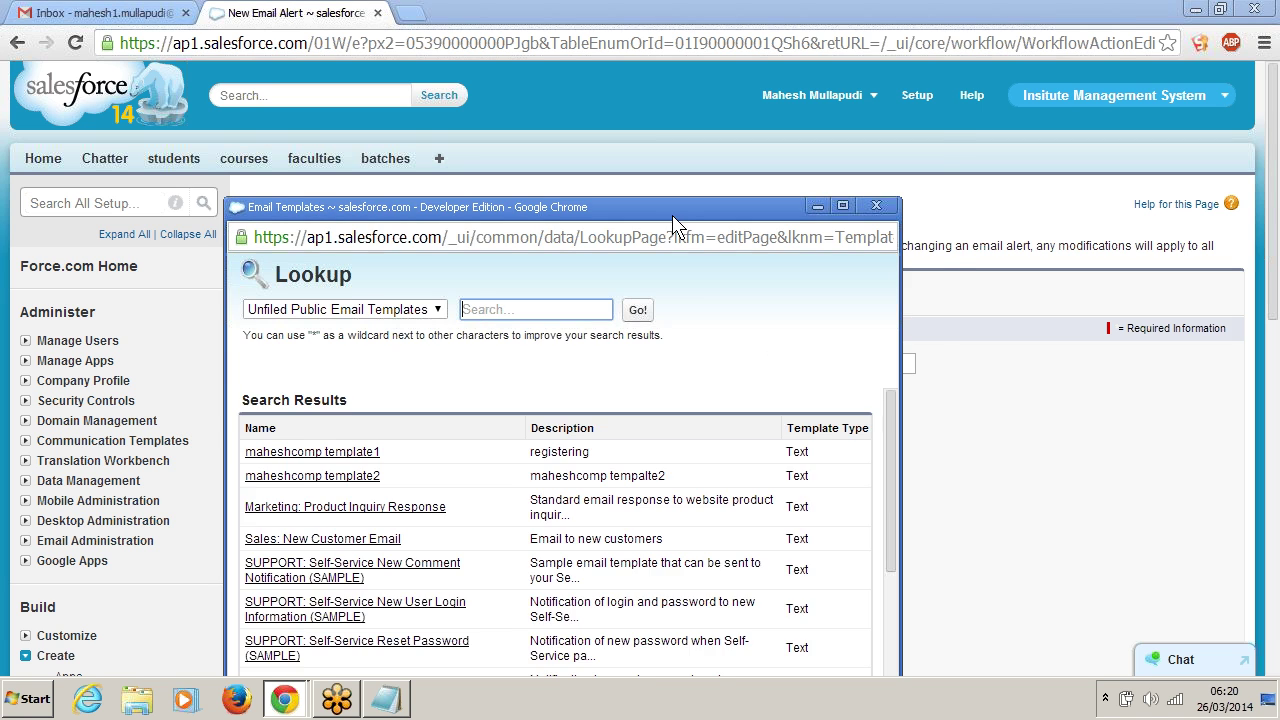
pyautogui.moveTo(940, 295); pyautogui.dragTo(935, 460)
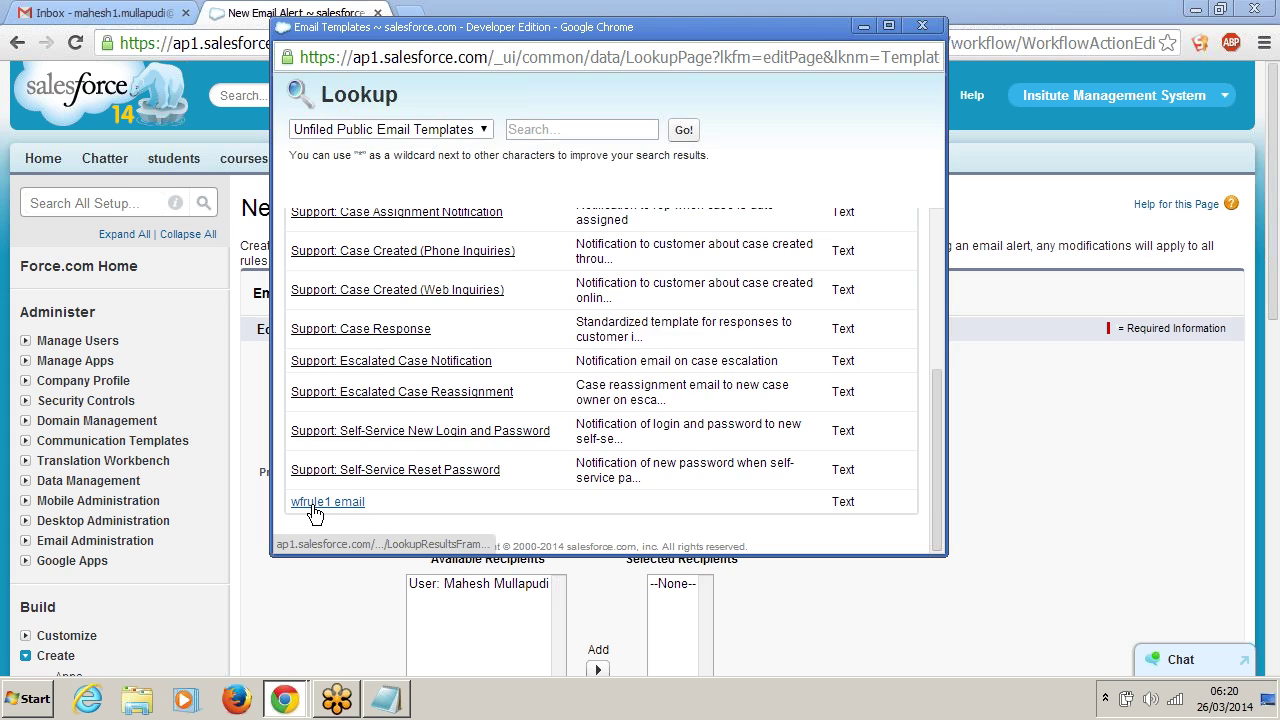
pyautogui.click(316, 505)
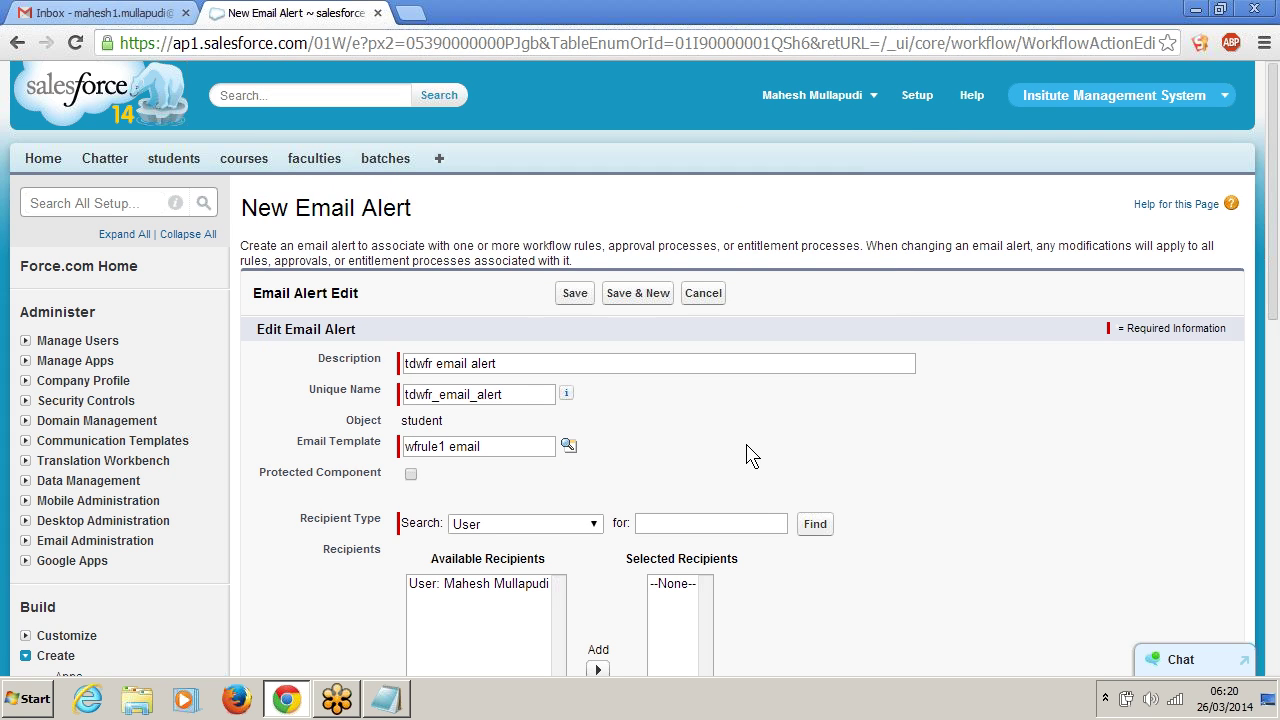
# Mark the email alert as a protected component and add the available user as its recipient
pyautogui.scroll(-1, 704, 435)
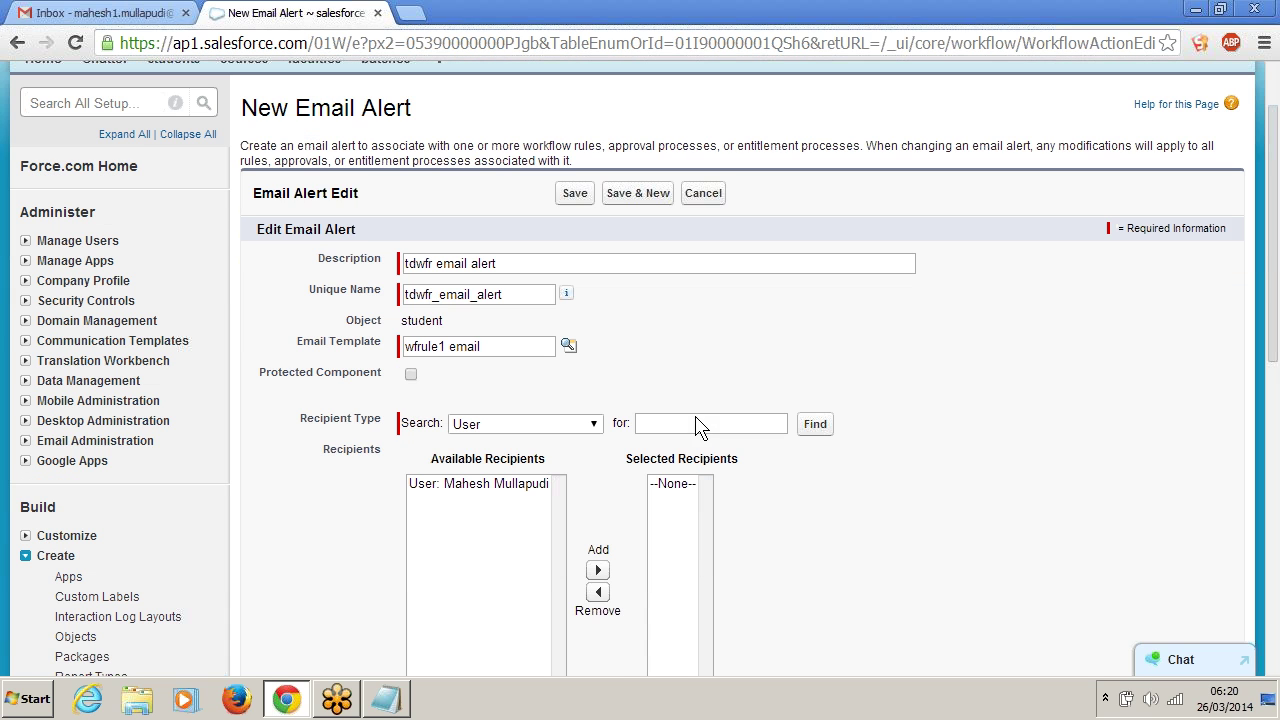
pyautogui.click(411, 374)
pyautogui.click(495, 505)
pyautogui.scroll(-1, 560, 465)
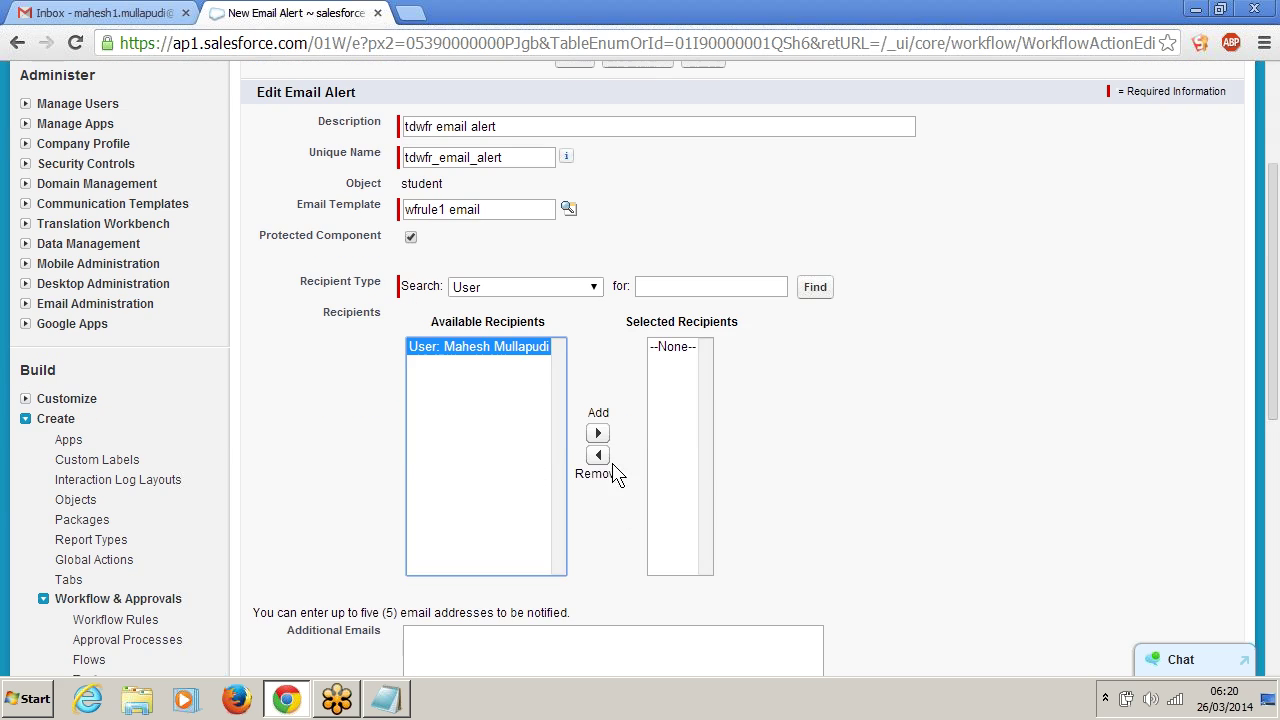
pyautogui.click(599, 434)
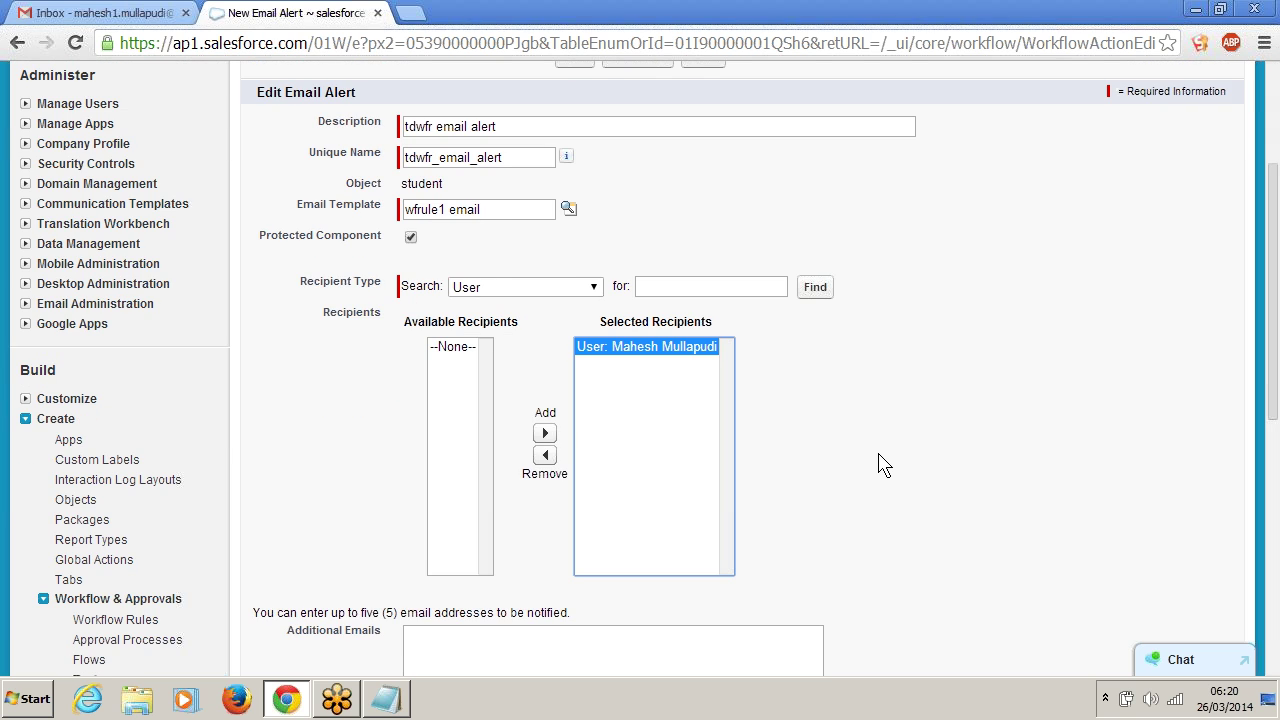
# Check the additional emails and From address settings, and save the email alert
pyautogui.scroll(-2, 872, 458)
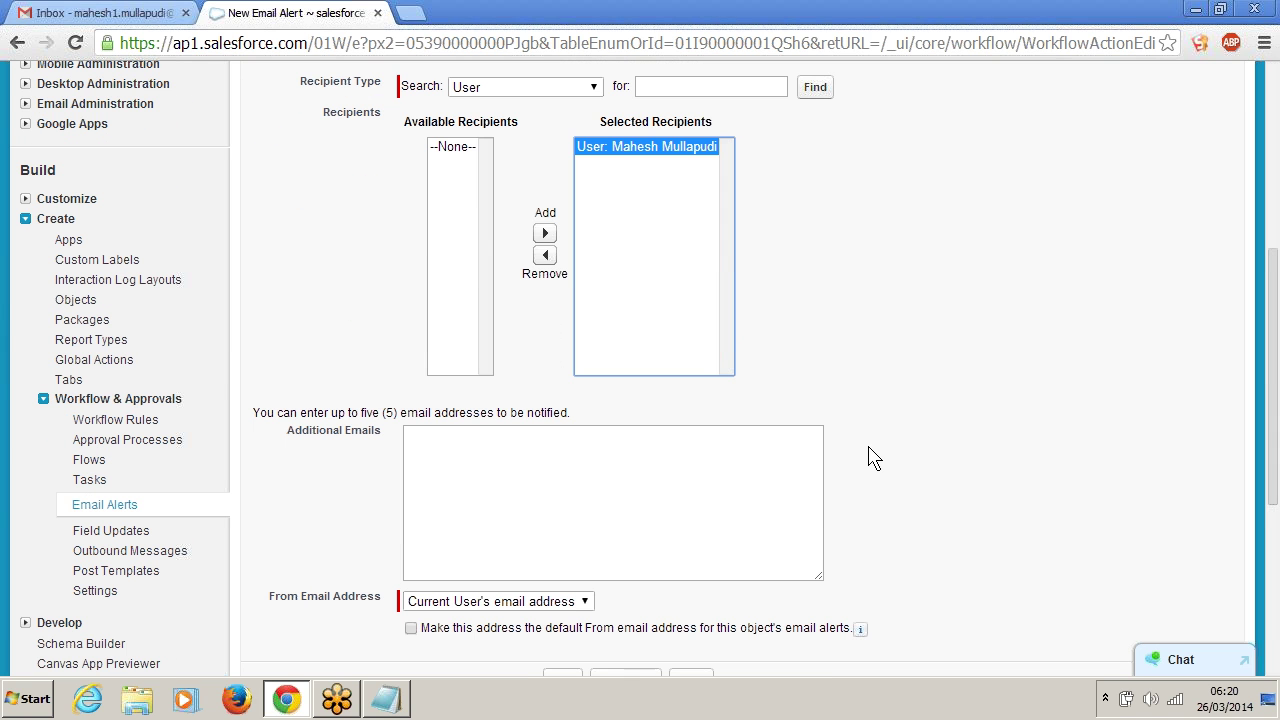
pyautogui.click(407, 436)
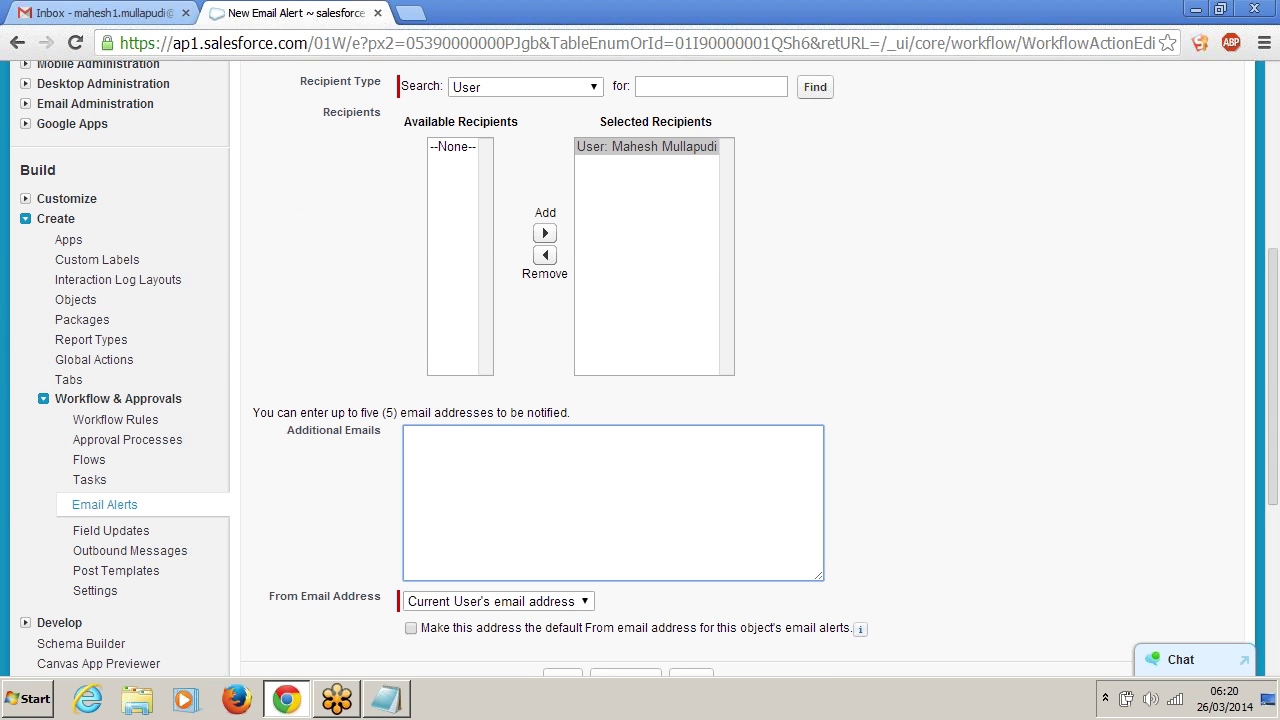
pyautogui.scroll(-1, 491, 523)
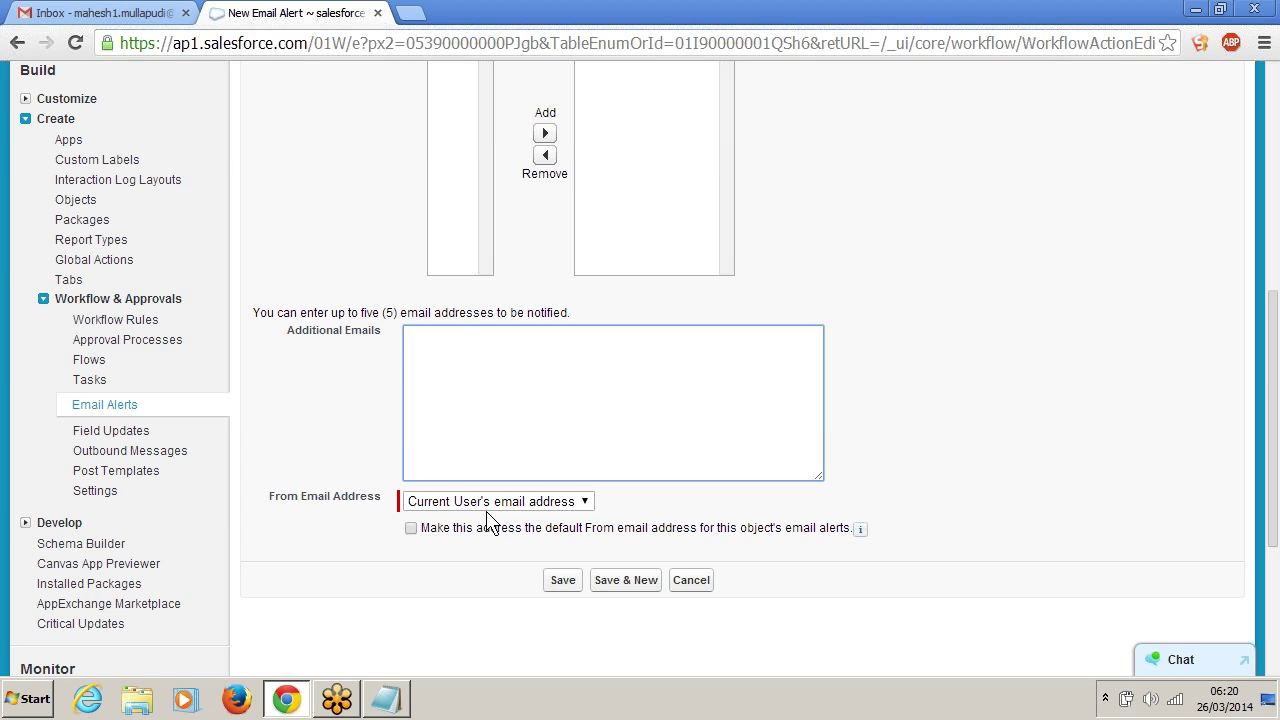
pyautogui.click(555, 586)
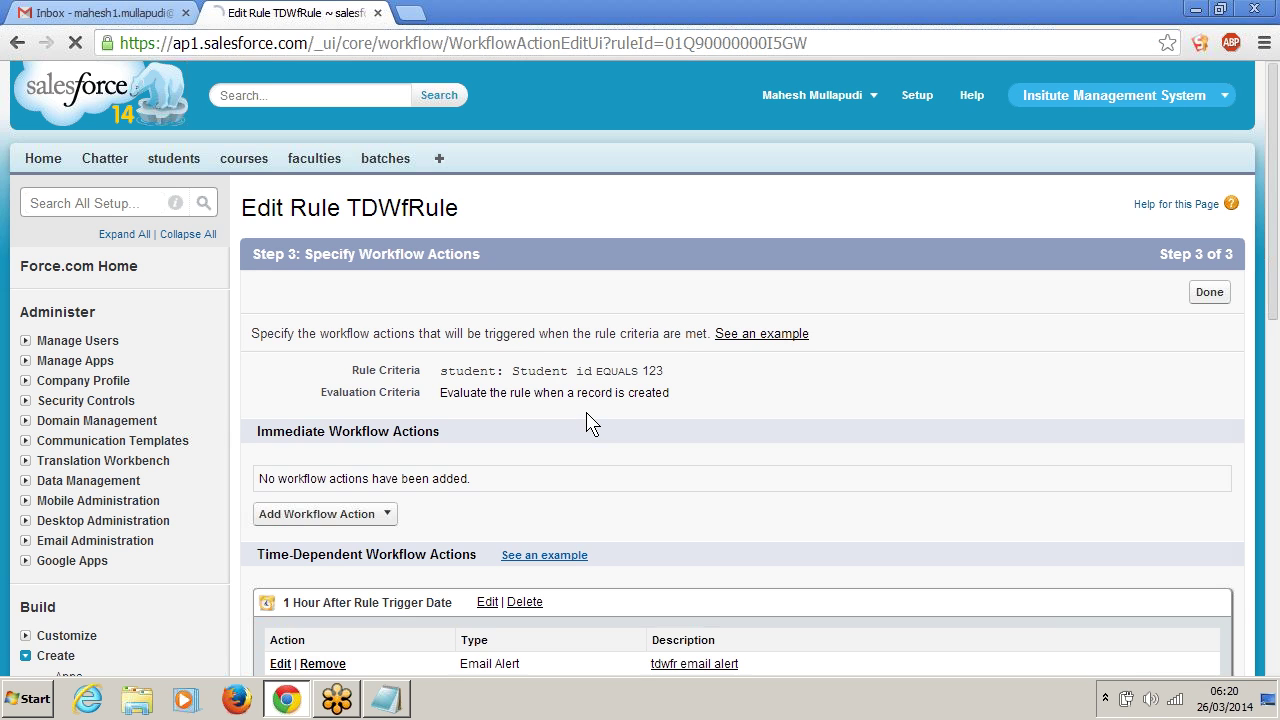
# Examine the time-dependent section, including the time trigger and the email alert attached to it
pyautogui.scroll(-3, 590, 424)
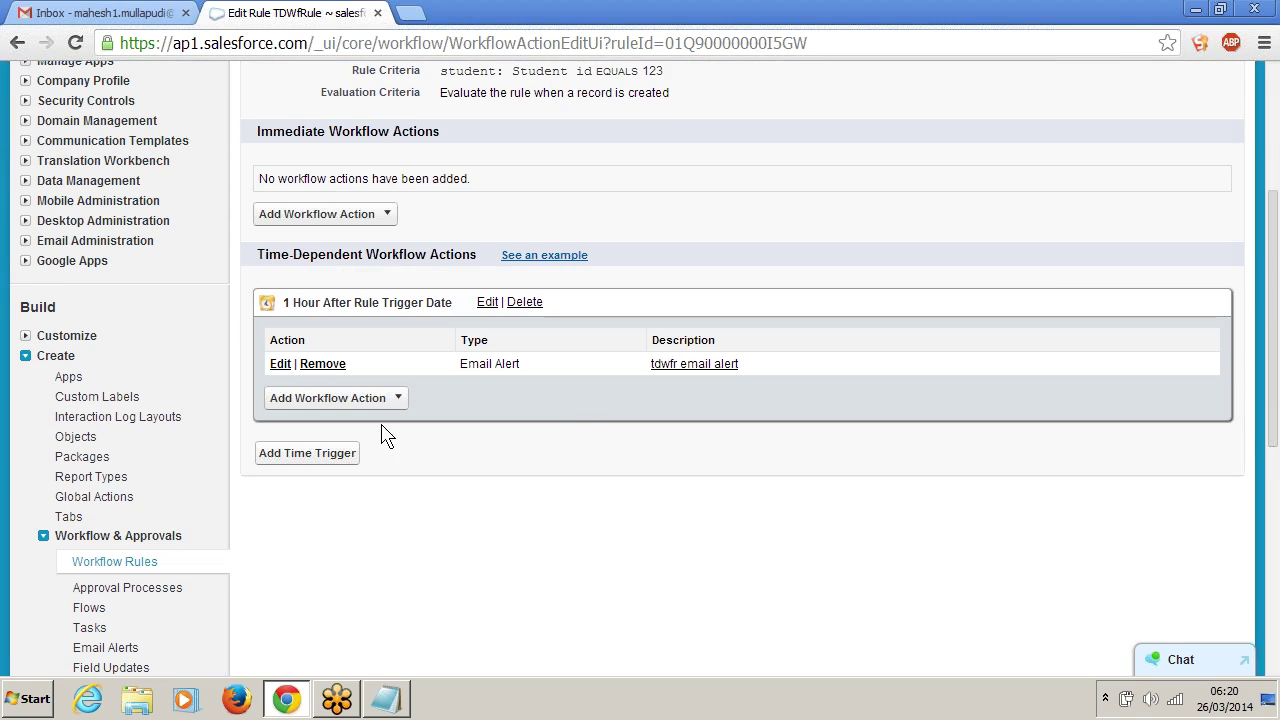
pyautogui.moveTo(775, 383); pyautogui.dragTo(580, 457)
pyautogui.click(580, 457)
pyautogui.moveTo(282, 302); pyautogui.dragTo(457, 303)
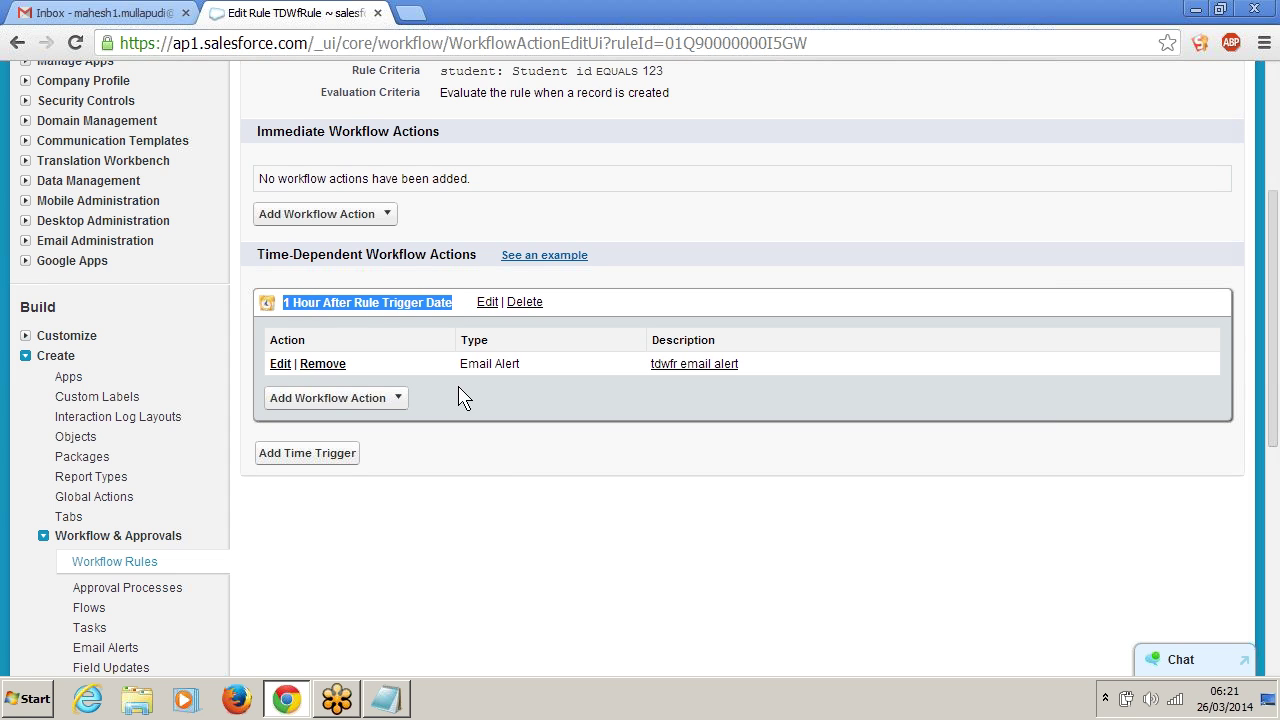
pyautogui.click(482, 484)
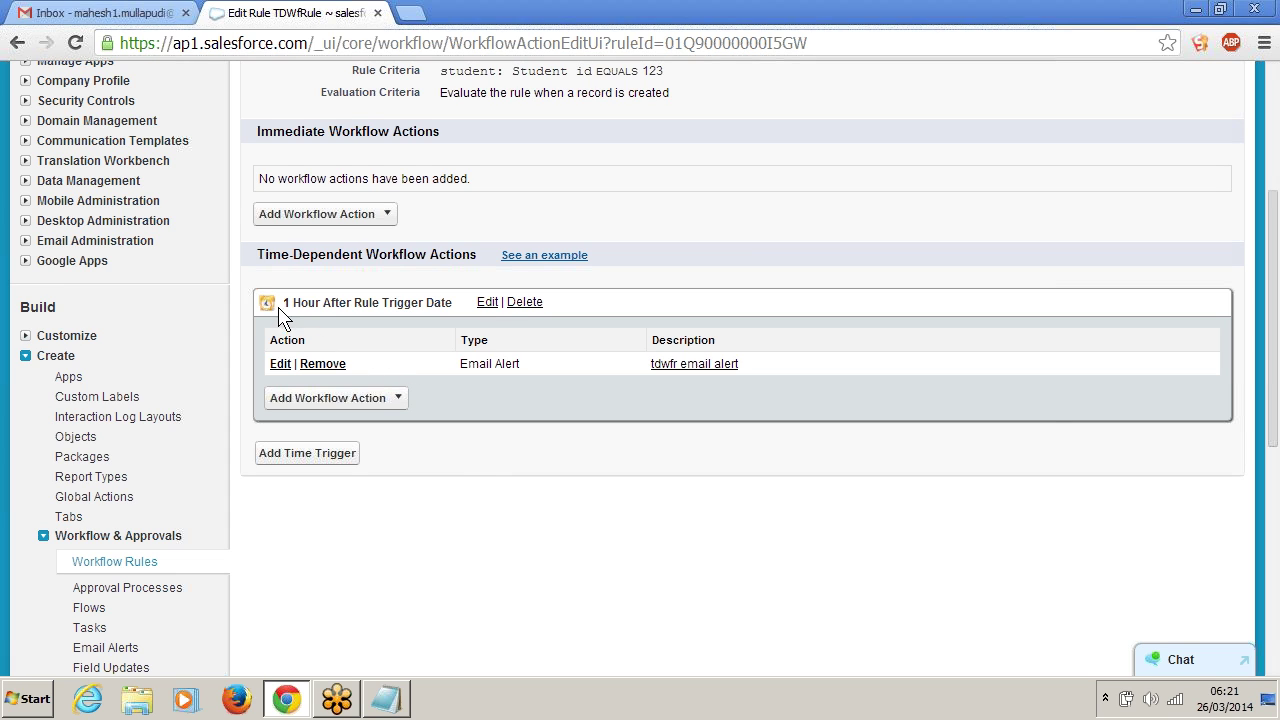
pyautogui.moveTo(282, 302); pyautogui.dragTo(452, 303)
pyautogui.click(460, 303)
pyautogui.moveTo(748, 378); pyautogui.dragTo(591, 477)
pyautogui.click(590, 480)
# Review the rule criteria and evaluation criteria, and finish the workflow action setup to open the rule's detail page
pyautogui.scroll(1, 590, 480)
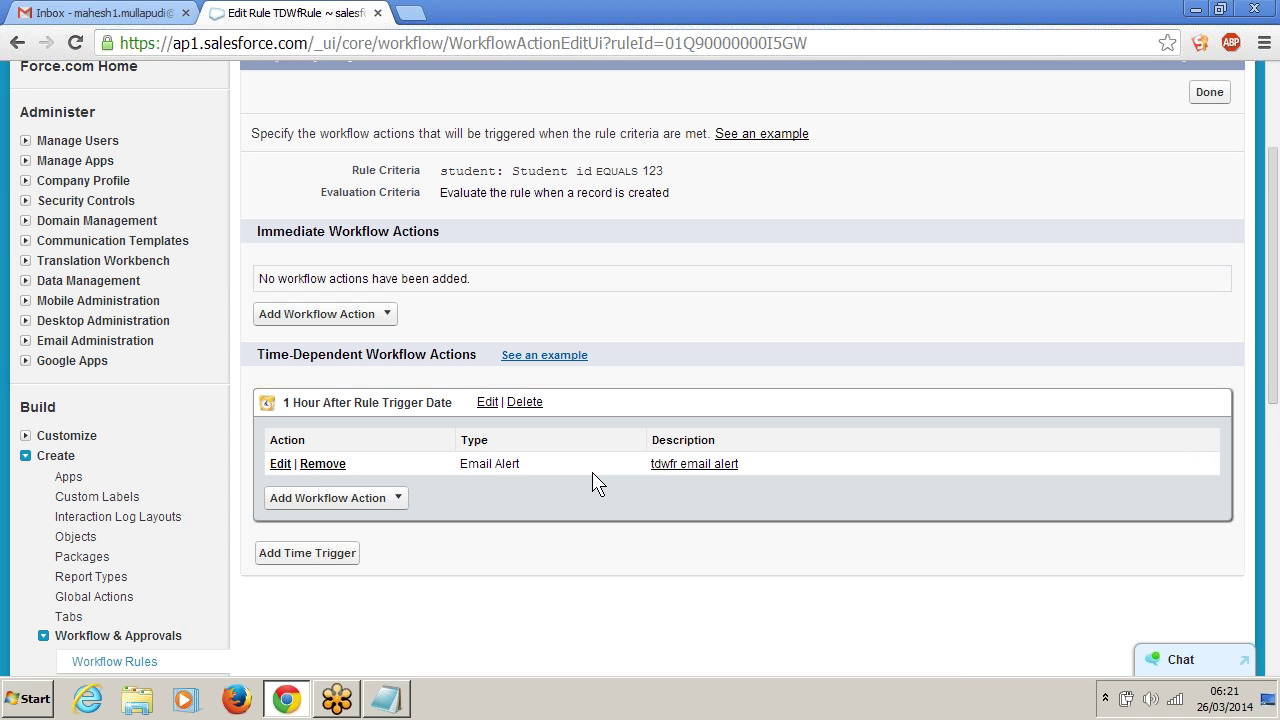
pyautogui.moveTo(448, 171); pyautogui.dragTo(663, 171)
pyautogui.click(676, 168)
pyautogui.moveTo(586, 172); pyautogui.dragTo(664, 172)
pyautogui.click(668, 217)
pyautogui.moveTo(500, 192); pyautogui.dragTo(727, 200)
pyautogui.click(730, 192)
pyautogui.tripleClick(576, 192)
pyautogui.click(711, 214)
pyautogui.click(1211, 94)
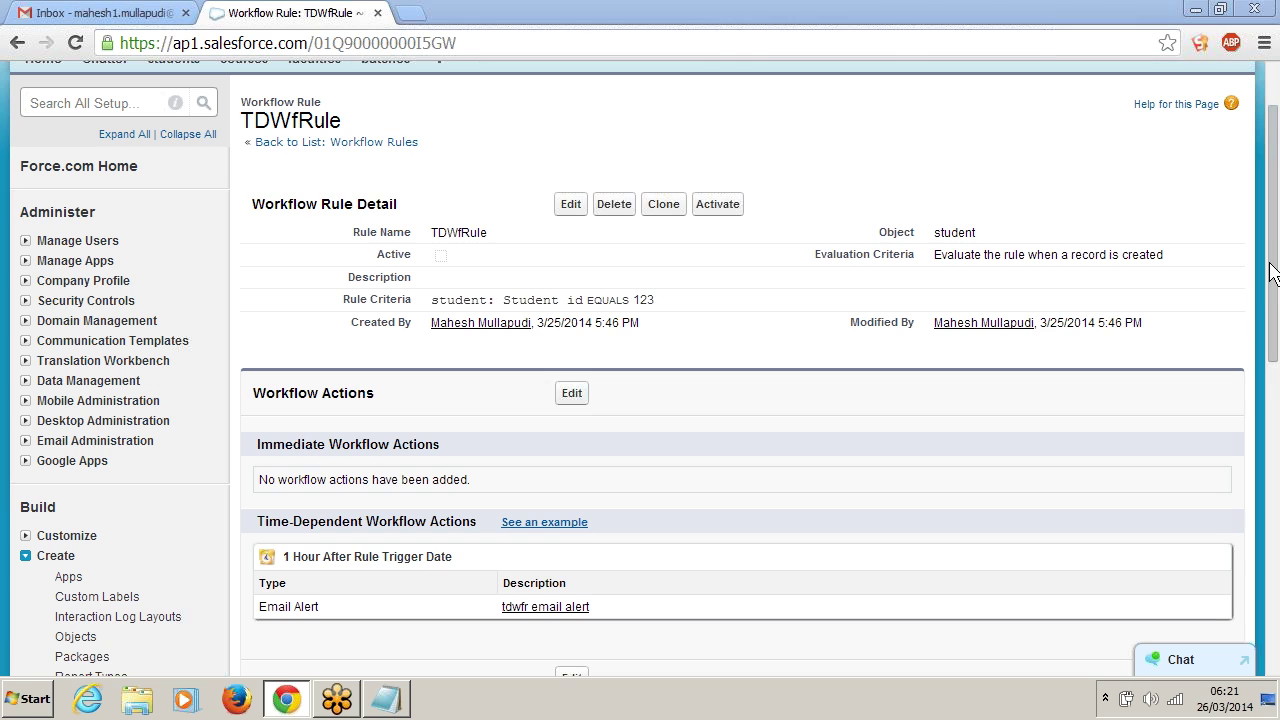
pyautogui.moveTo(460, 246)
pyautogui.mouseDown()
pyautogui.moveTo(465, 271)
pyautogui.moveTo(422, 268)
pyautogui.mouseUp()
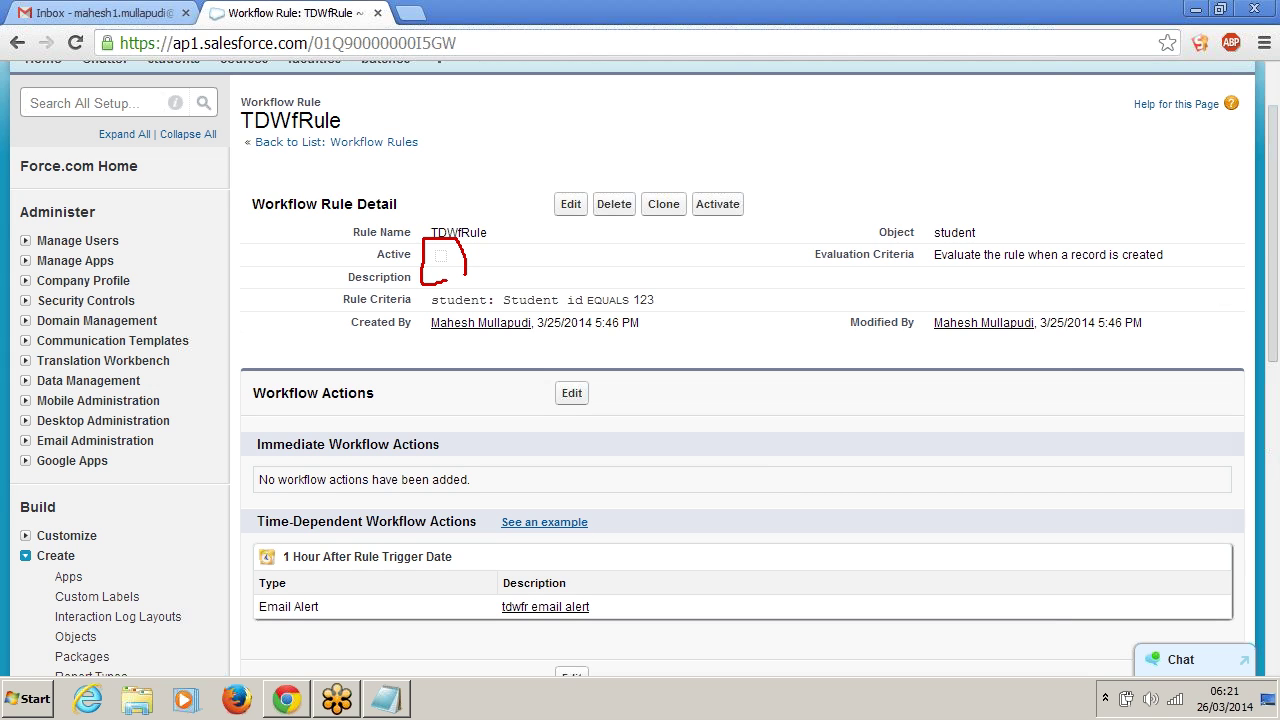
pyautogui.moveTo(734, 232)
pyautogui.mouseDown()
pyautogui.moveTo(762, 206)
pyautogui.moveTo(724, 174)
pyautogui.moveTo(688, 205)
pyautogui.moveTo(712, 232)
pyautogui.mouseUp()
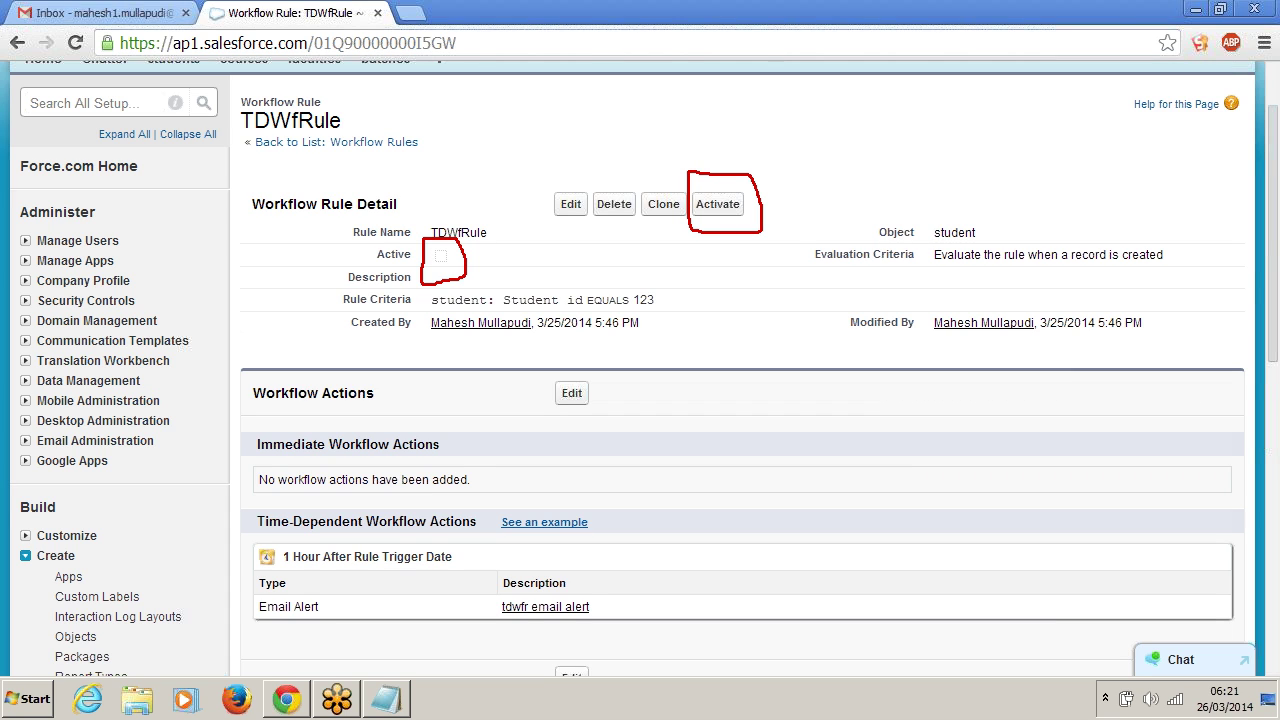
pyautogui.press('Escape')
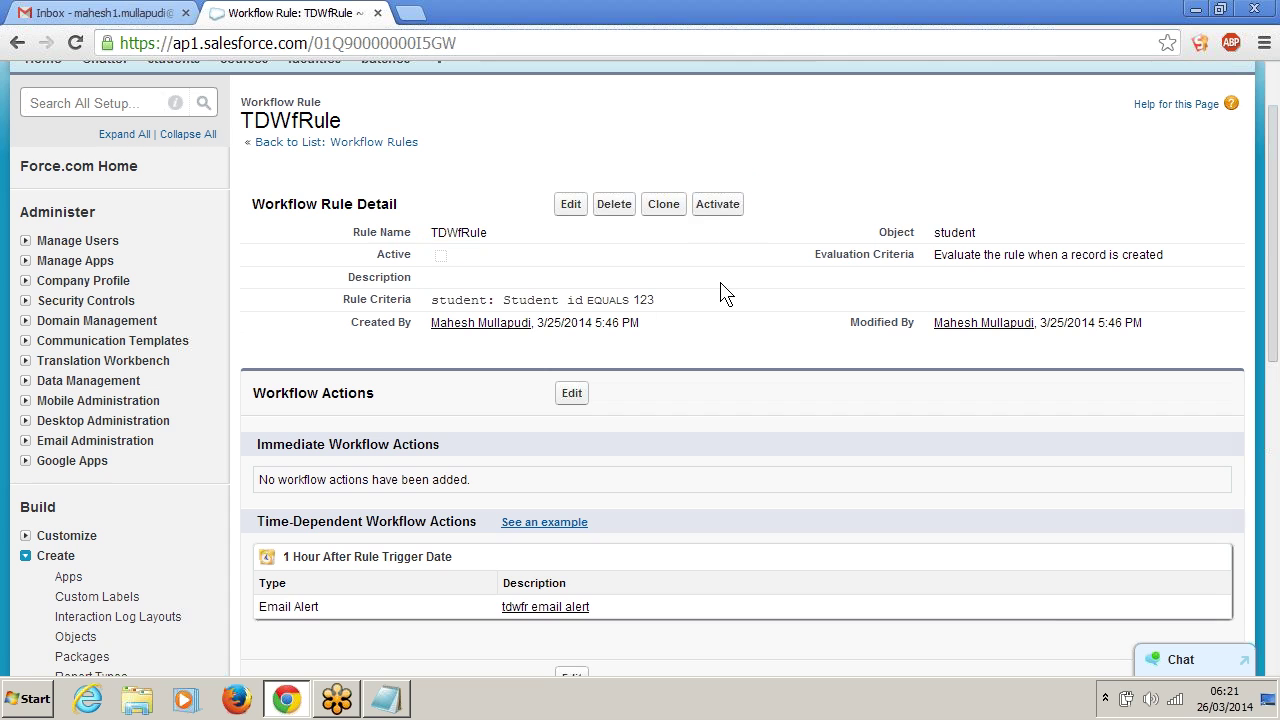
# Activate the TDWfRule workflow rule, assigning the recently viewed user as the required default workflow user and saving the settings
pyautogui.click(716, 206)
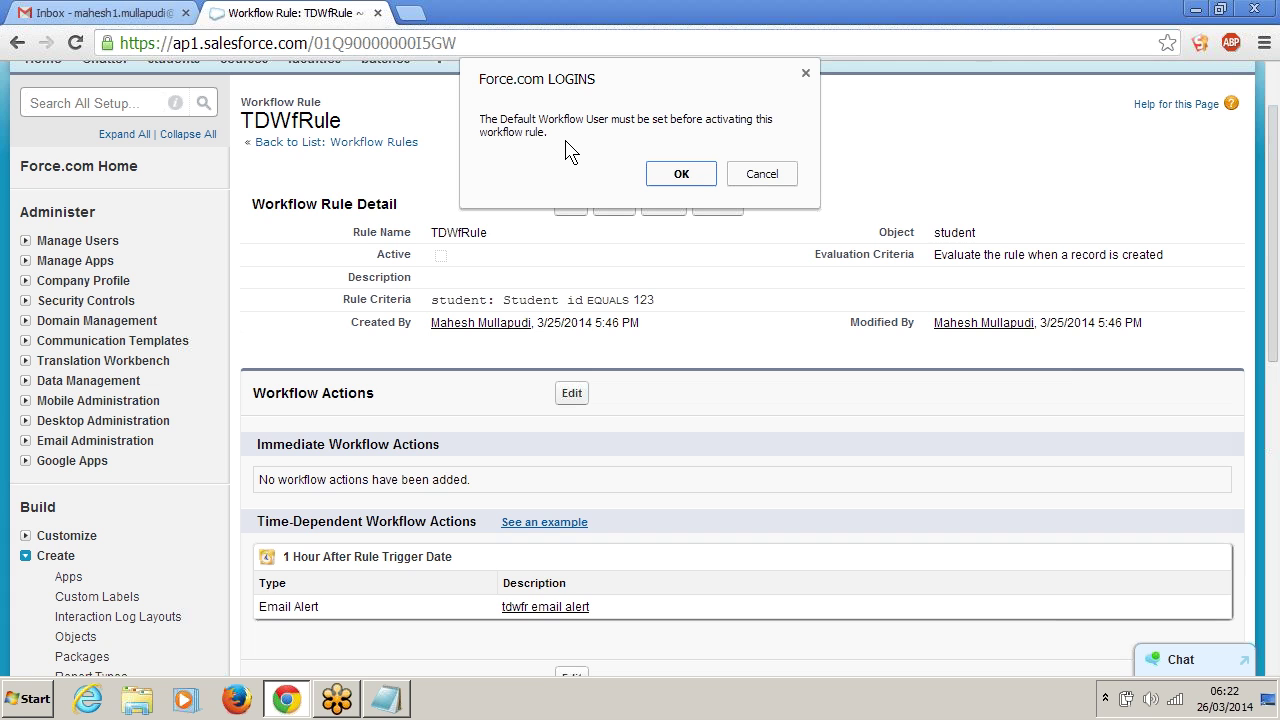
pyautogui.click(660, 176)
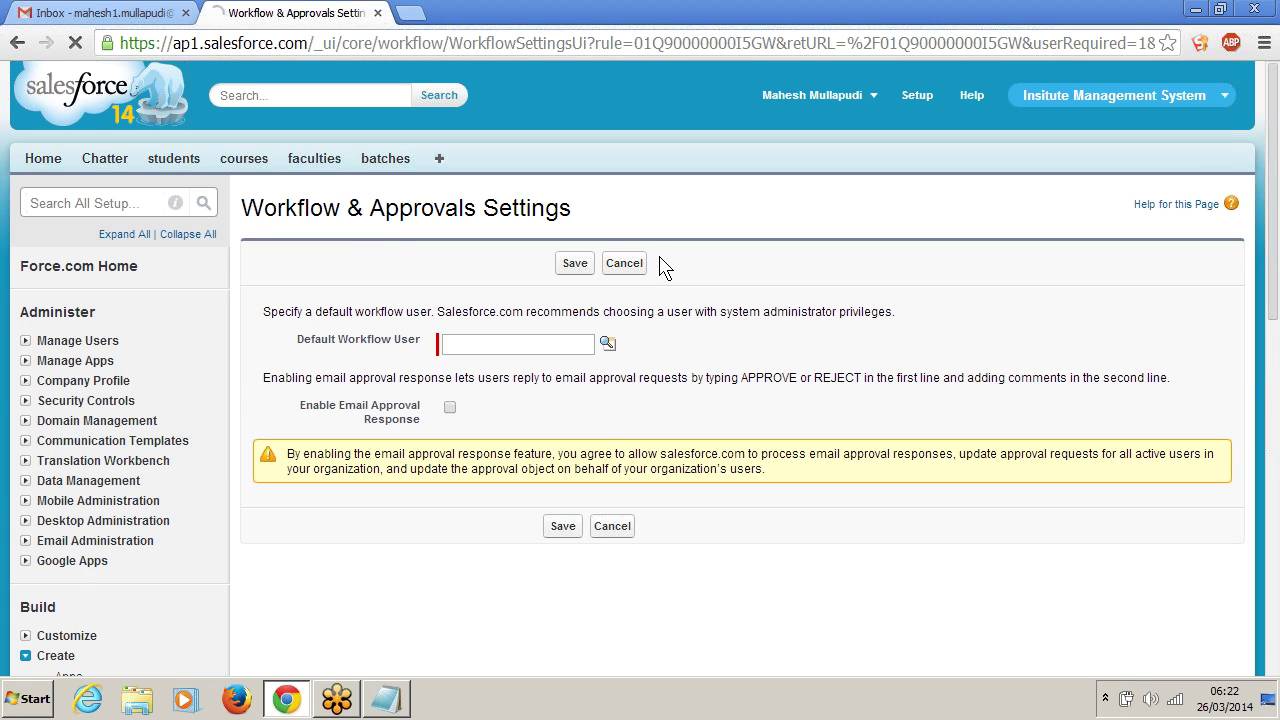
pyautogui.scroll(-1, 660, 270)
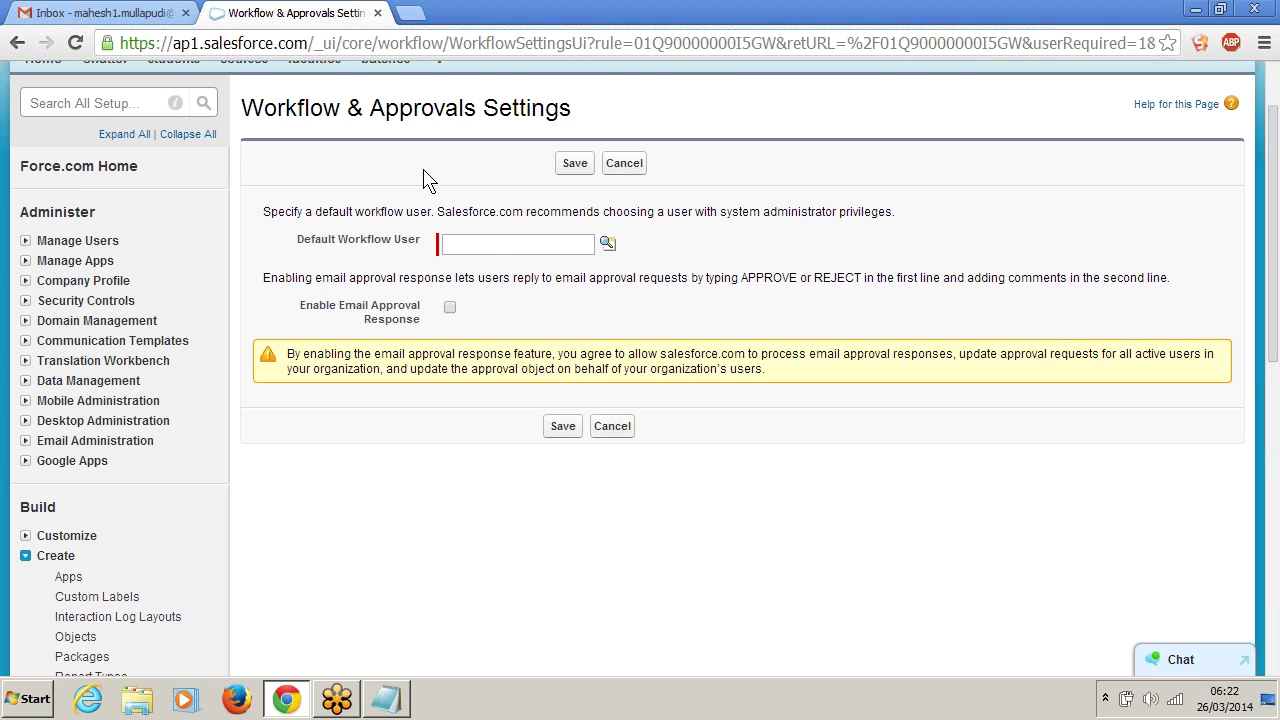
pyautogui.click(607, 244)
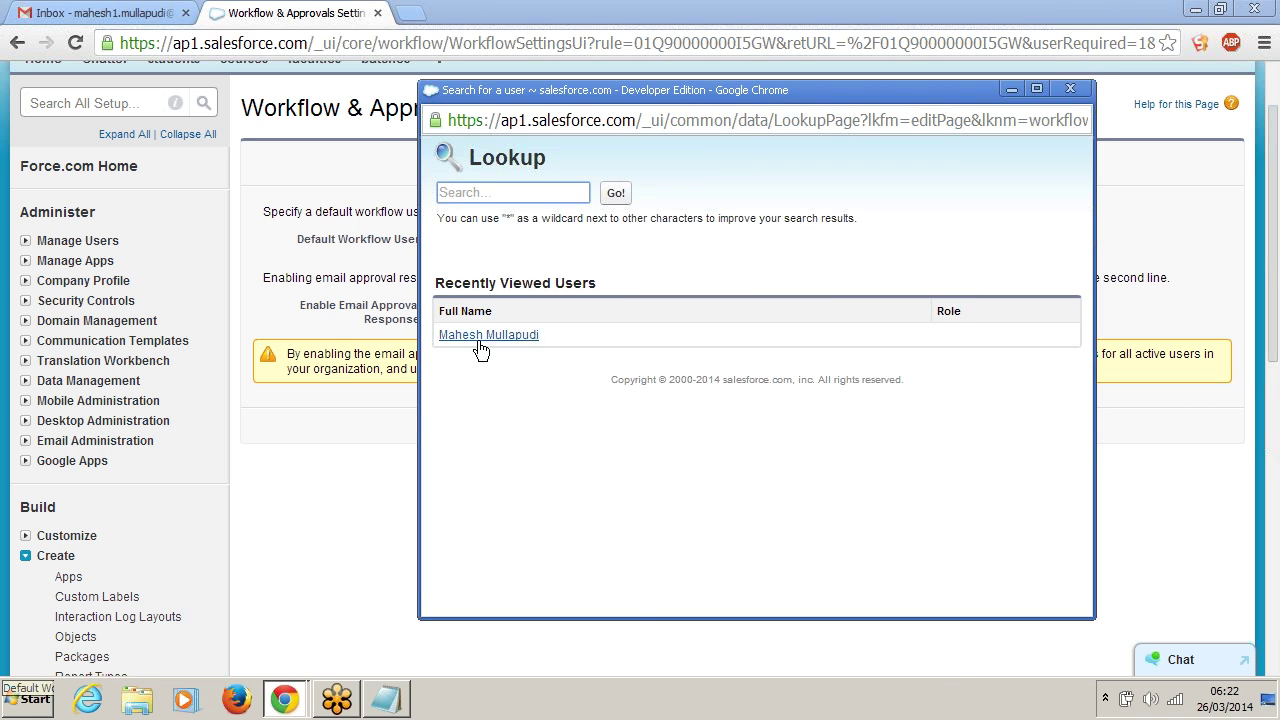
pyautogui.click(470, 336)
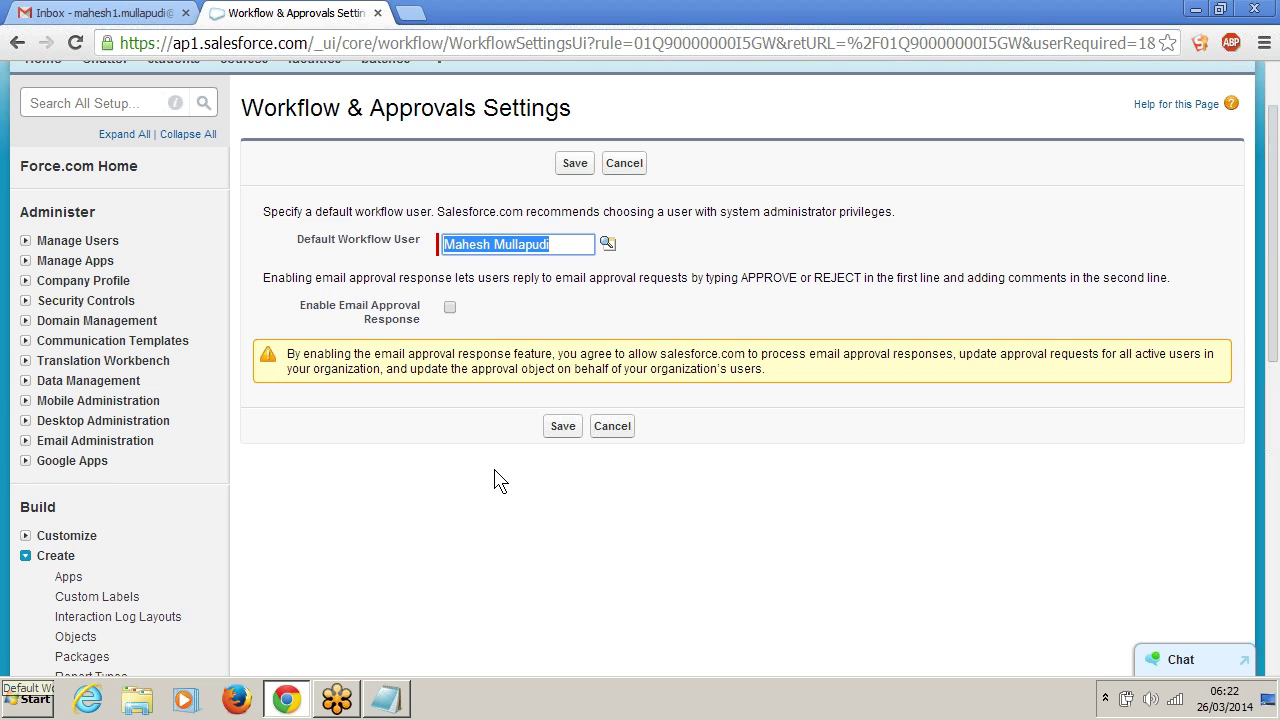
pyautogui.click(575, 164)
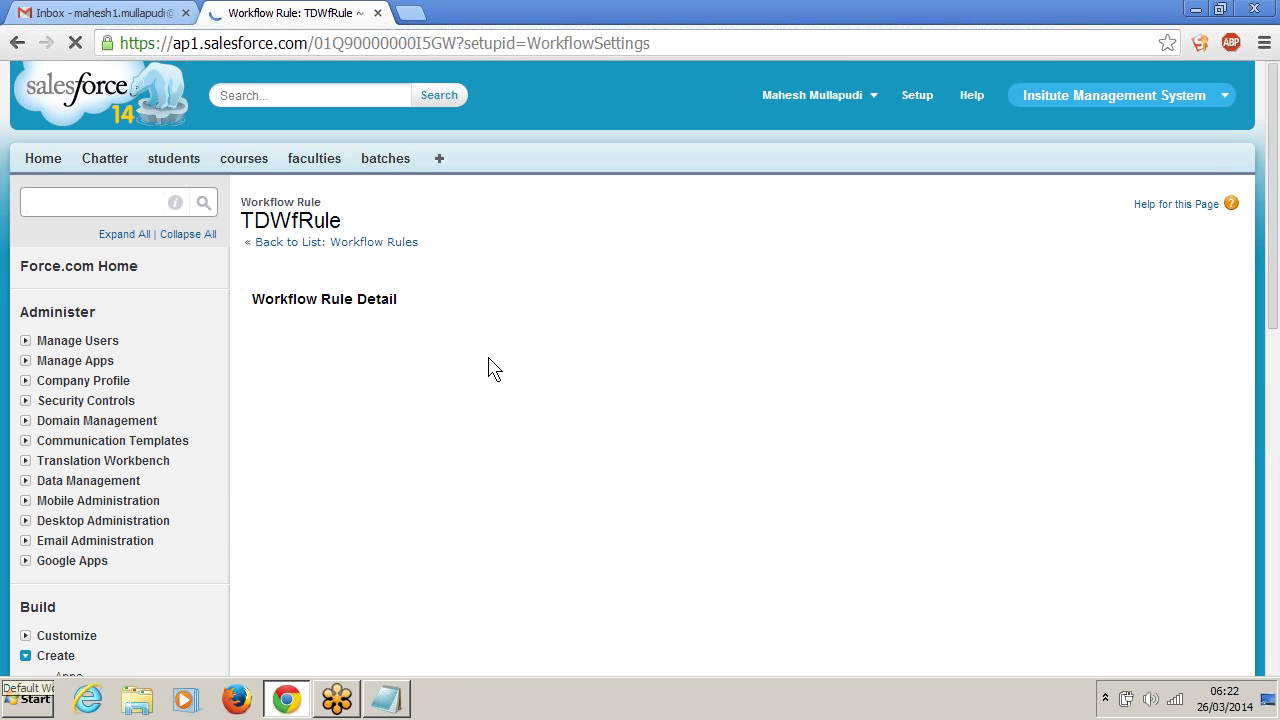
pyautogui.scroll(-1, 488, 368)
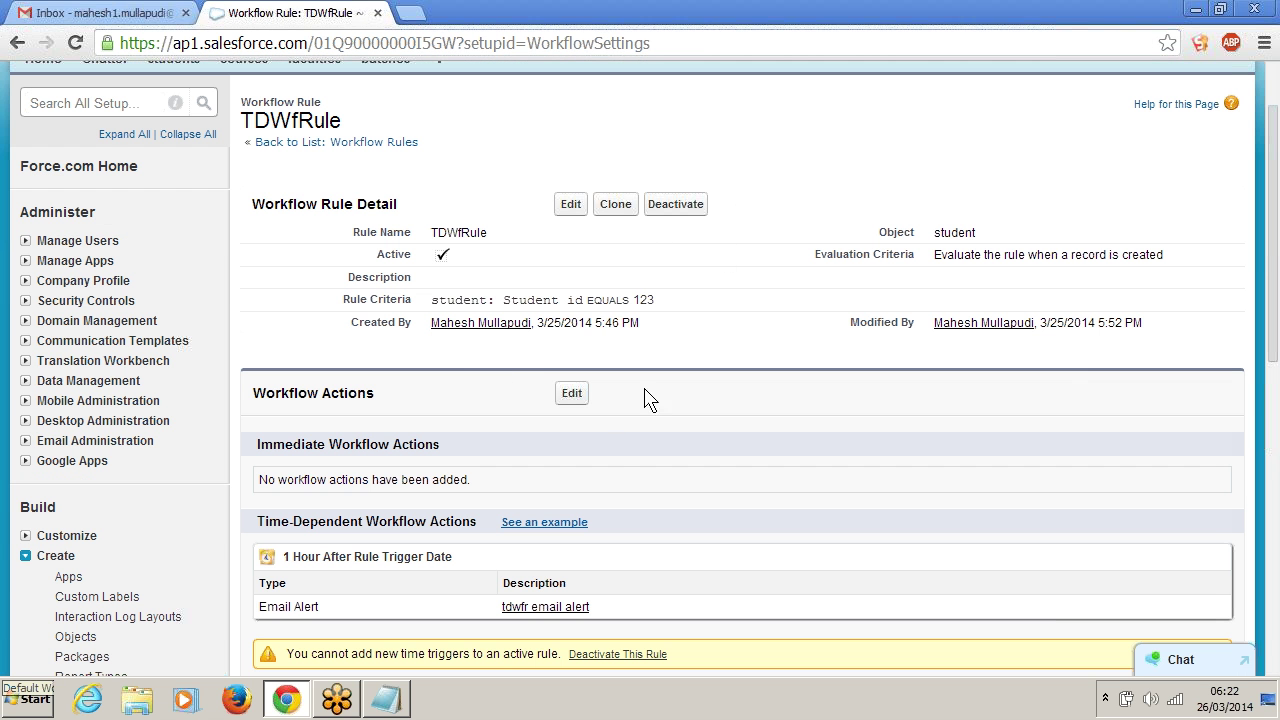
# Open the Workflow & Approvals Settings page in a separate browser tab
pyautogui.scroll(-2, 15, 402)
pyautogui.scroll(-2, 170, 382)
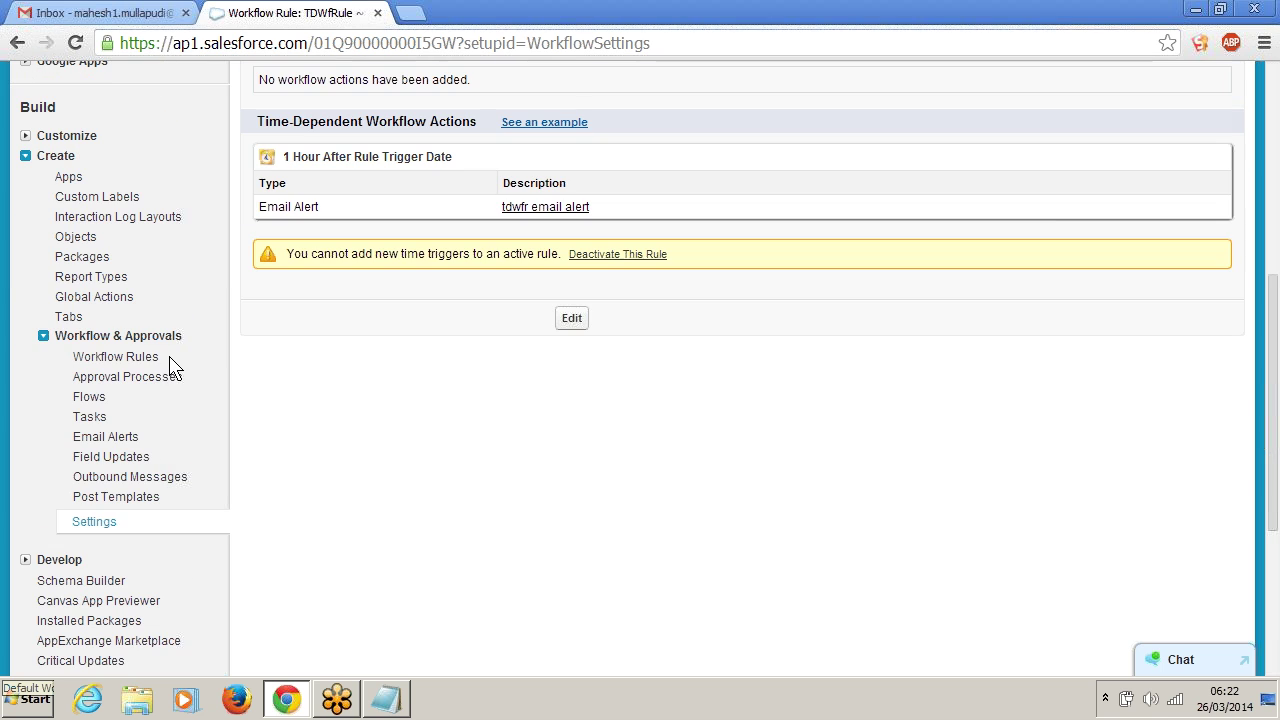
pyautogui.moveTo(200, 346); pyautogui.dragTo(51, 336)
pyautogui.rightClick(100, 524)
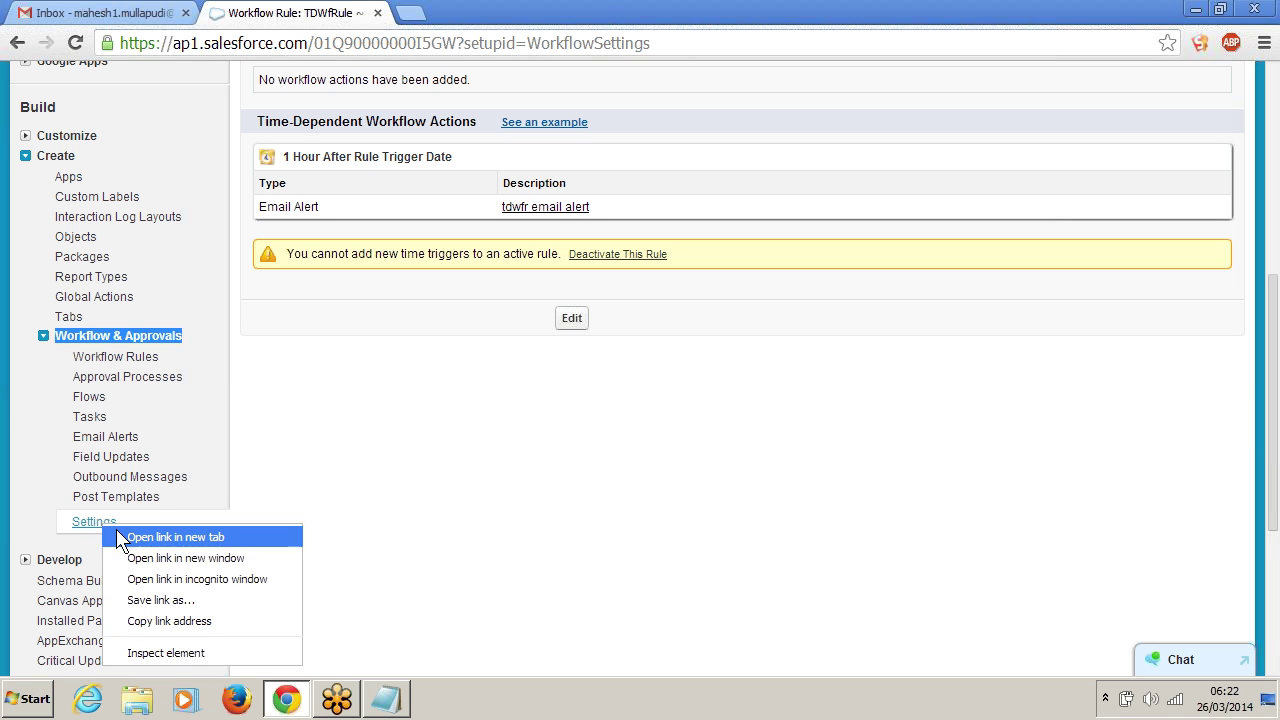
pyautogui.click(122, 532)
pyautogui.click(470, 12)
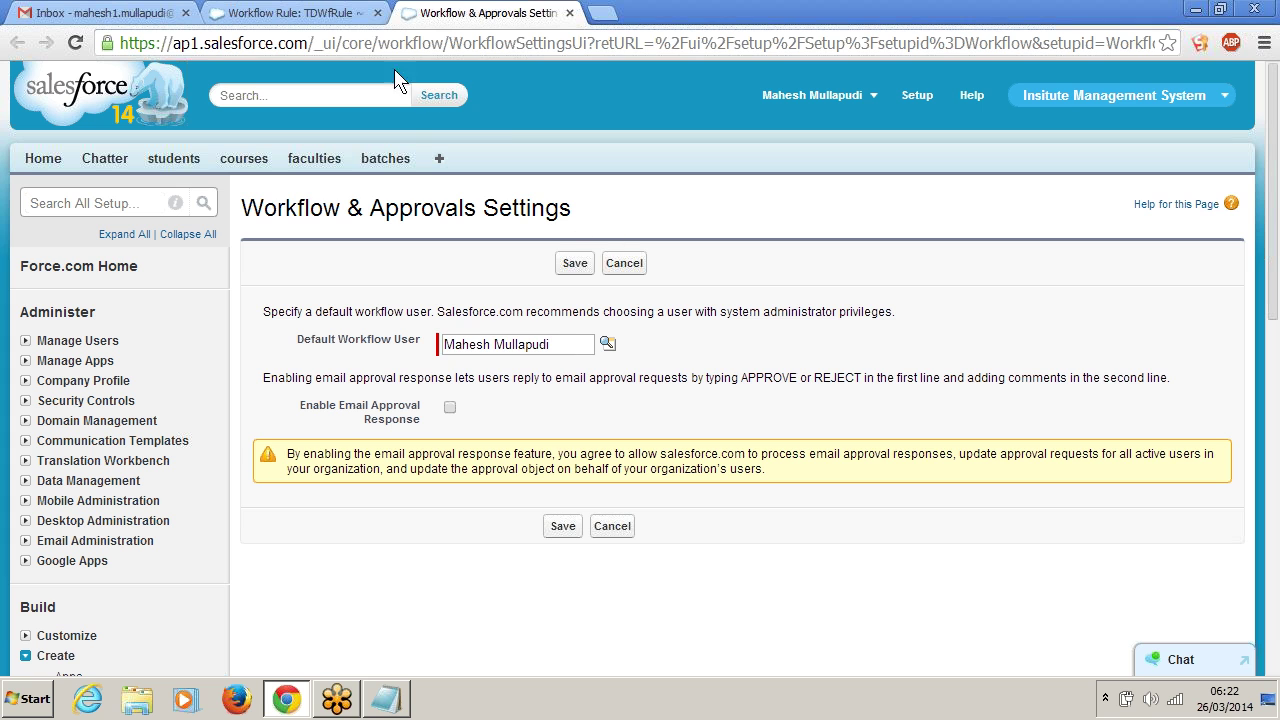
# Review where the default workflow user is specified and close the settings page
pyautogui.scroll(-6, 377, 440)
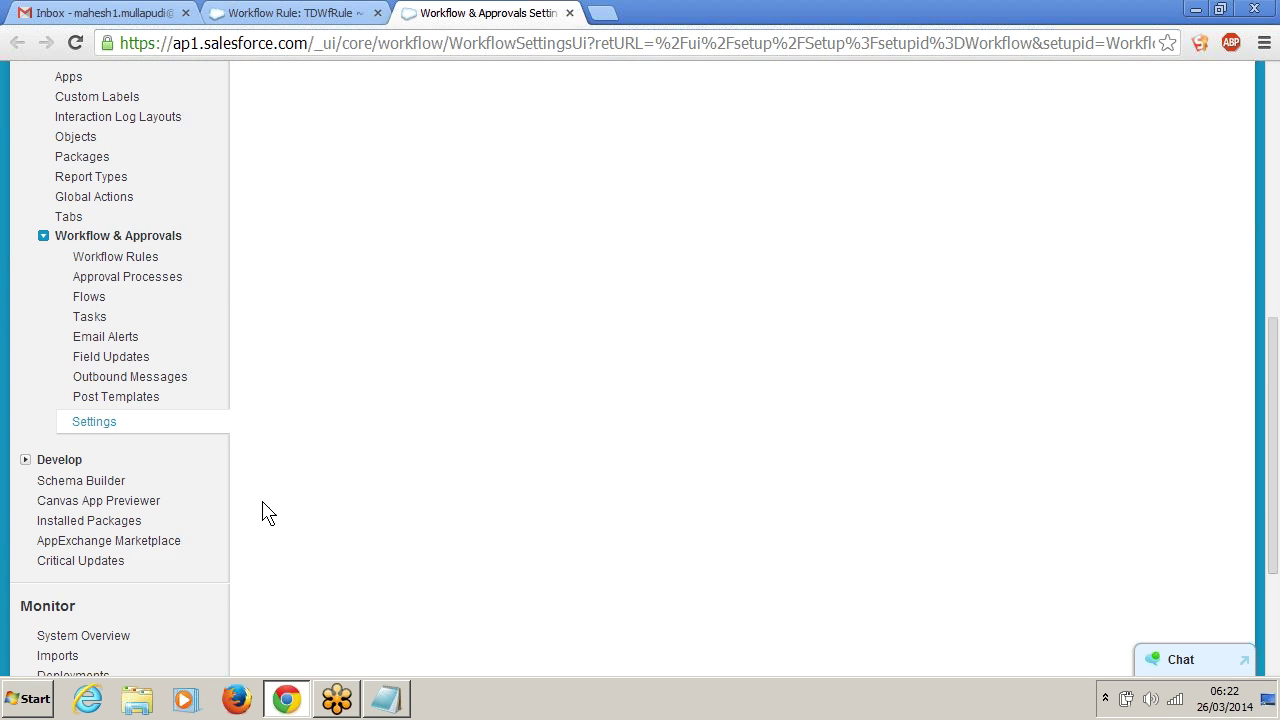
pyautogui.scroll(1, 340, 450)
pyautogui.scroll(3, 340, 450)
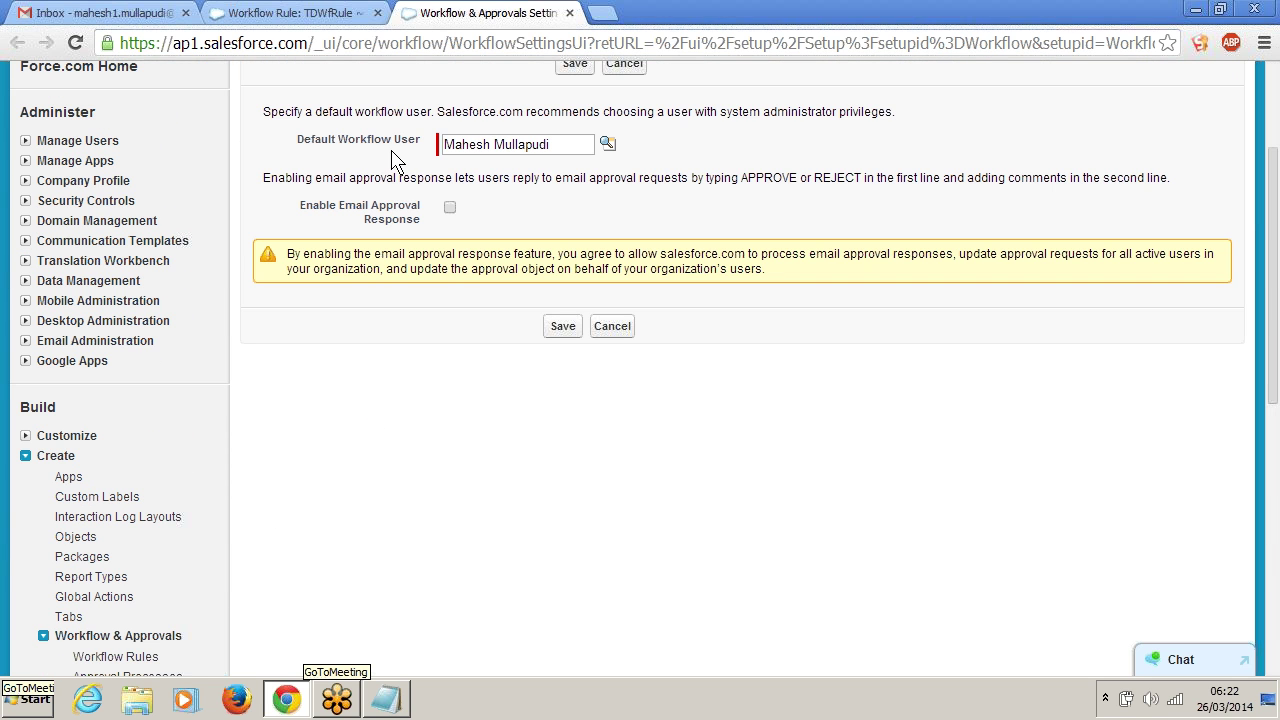
pyautogui.scroll(1, 420, 205)
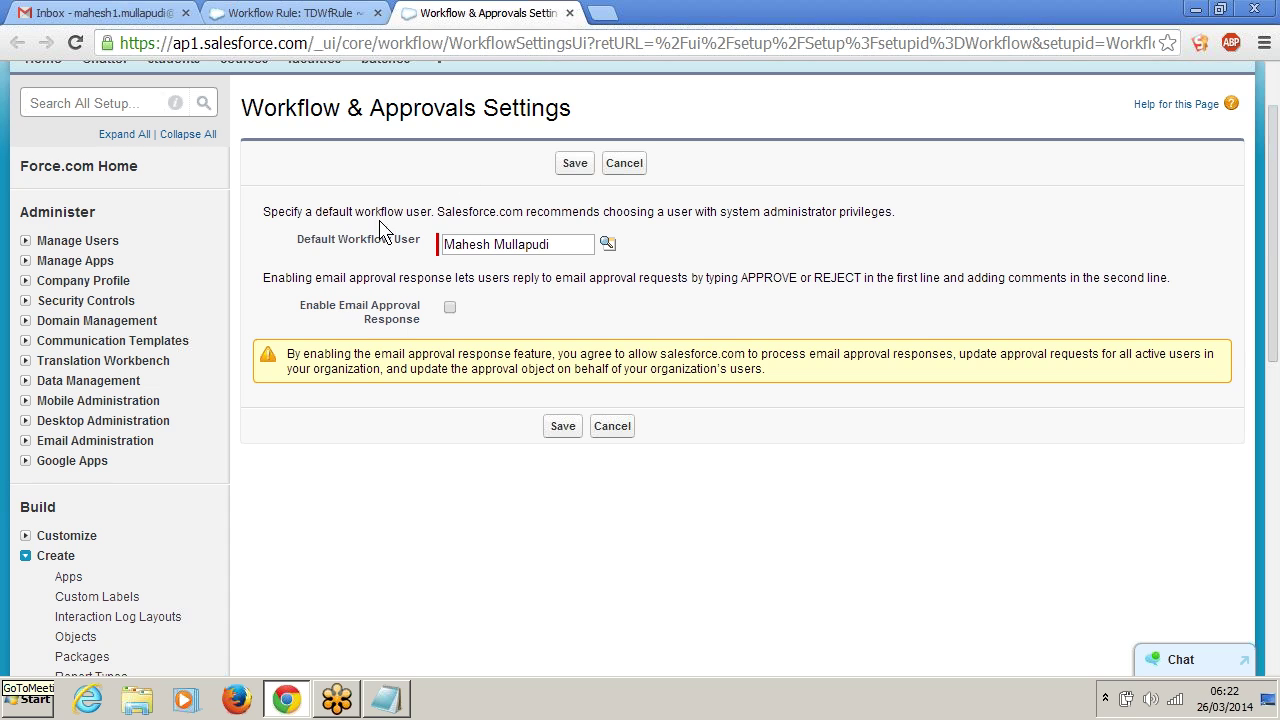
pyautogui.moveTo(343, 240); pyautogui.dragTo(447, 270)
pyautogui.click(678, 262)
pyautogui.click(569, 13)
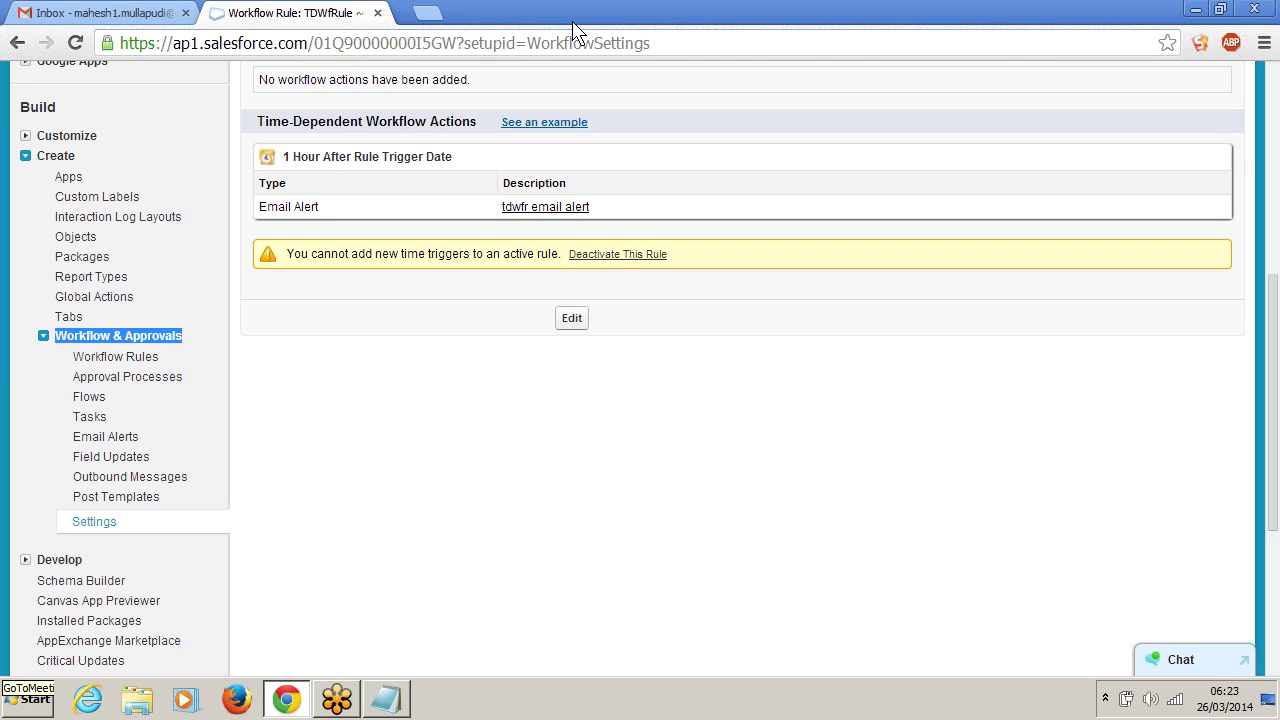
# Check the Active status and the deactivation option on the TDWfRule detail page
pyautogui.click(428, 391)
pyautogui.scroll(3, 530, 448)
pyautogui.scroll(1, 530, 448)
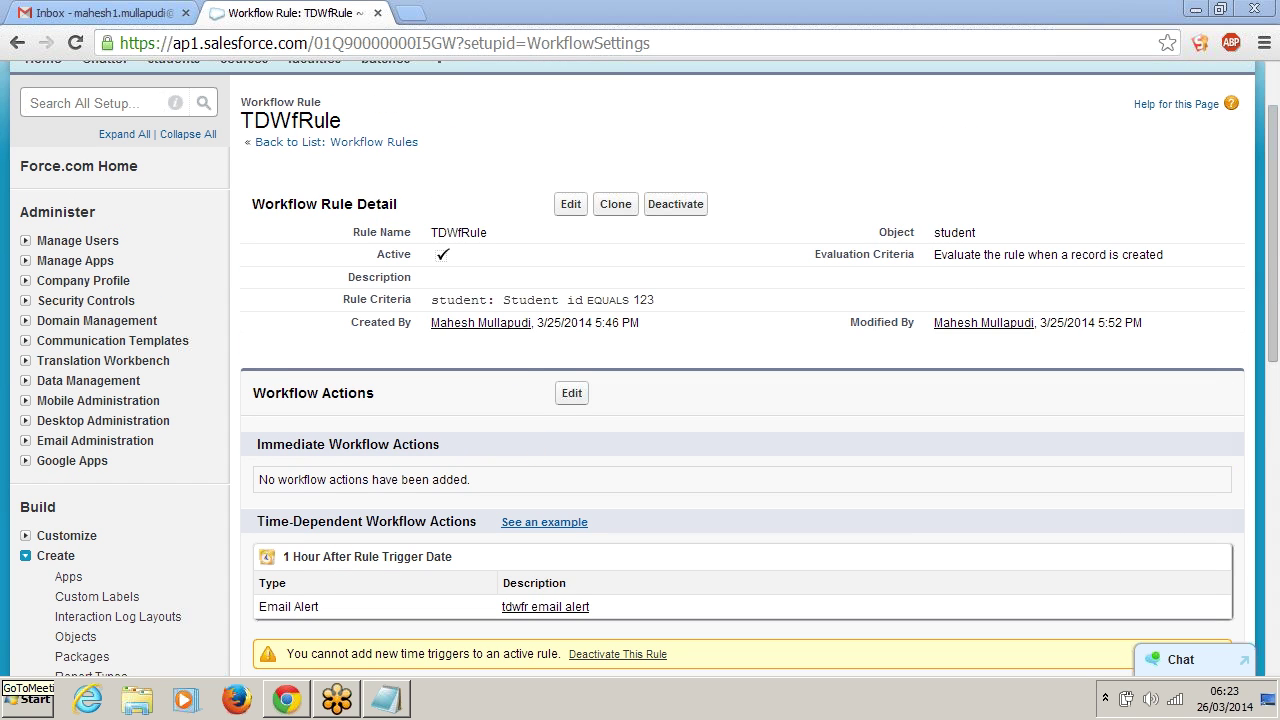
pyautogui.click(286, 699)
pyautogui.moveTo(419, 268)
pyautogui.mouseDown()
pyautogui.moveTo(468, 241)
pyautogui.moveTo(456, 275)
pyautogui.moveTo(422, 273)
pyautogui.mouseUp()
pyautogui.moveTo(640, 246)
pyautogui.mouseDown()
pyautogui.moveTo(638, 204)
pyautogui.moveTo(710, 175)
pyautogui.moveTo(730, 216)
pyautogui.moveTo(660, 240)
pyautogui.mouseUp()
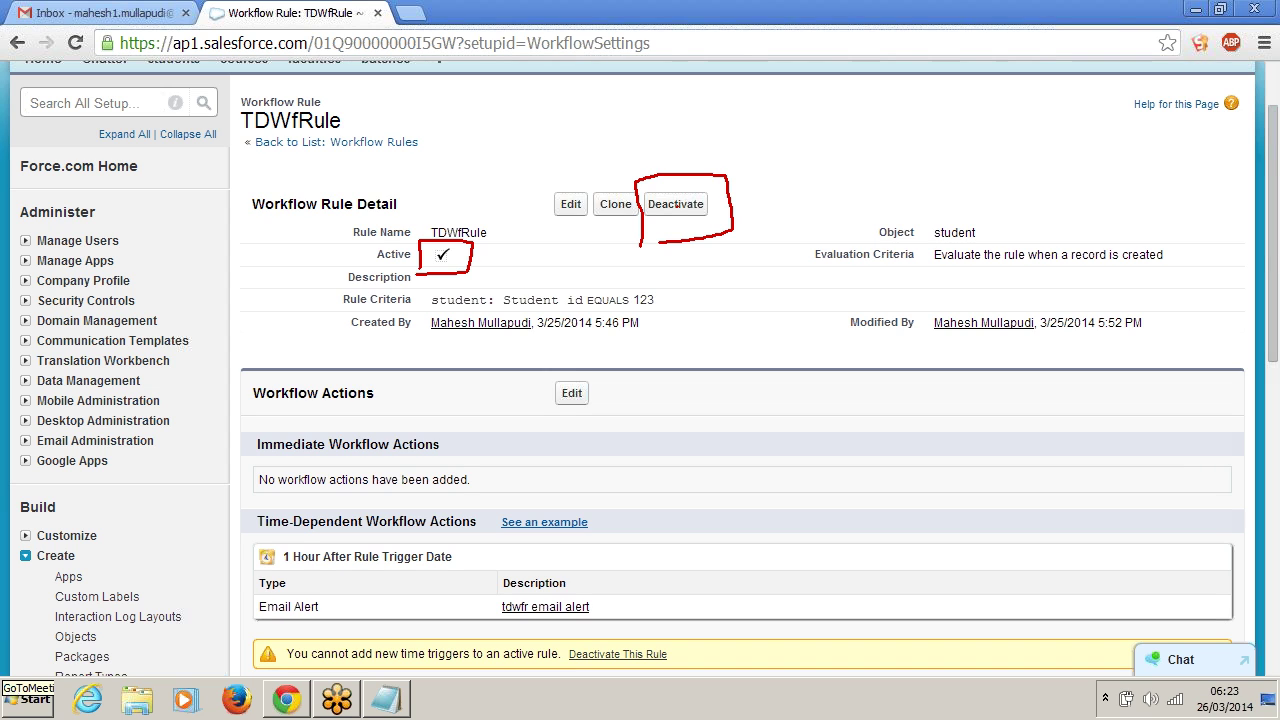
pyautogui.moveTo(472, 263); pyautogui.dragTo(509, 238)
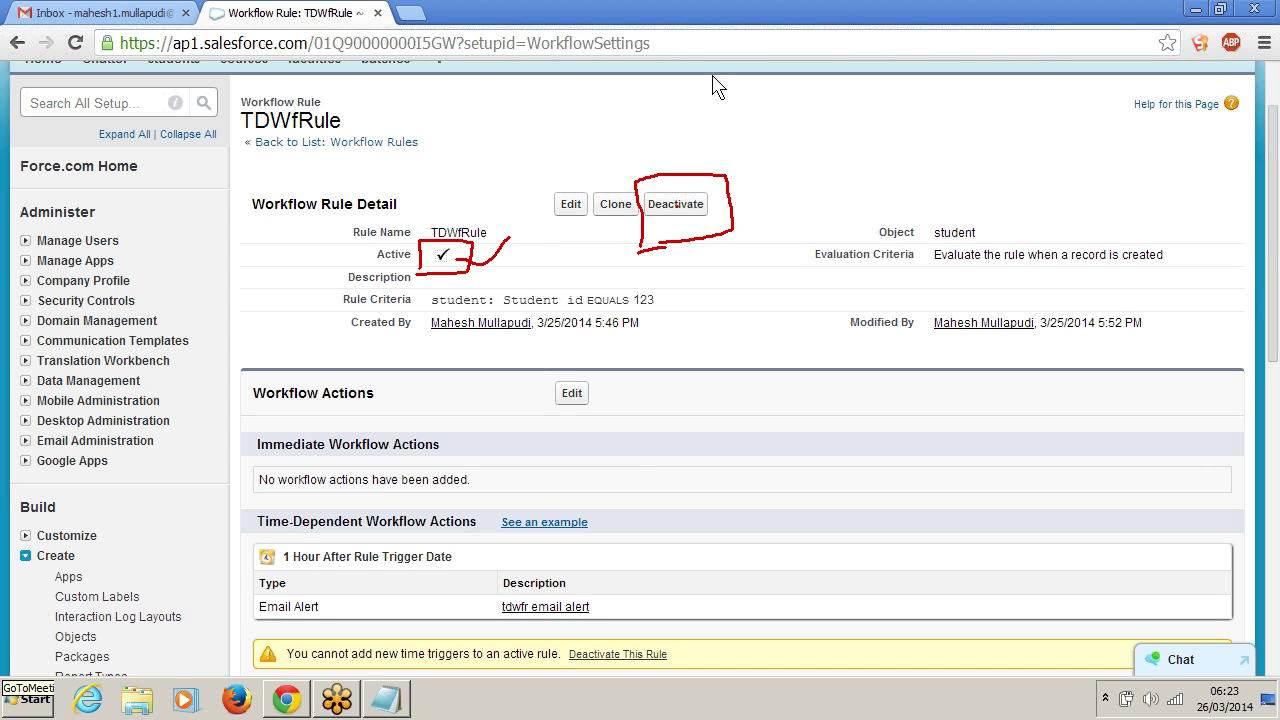
pyautogui.press('Escape')
# Open the students page in a separate browser tab and start a new student record with the India RT record type
pyautogui.scroll(2, 230, 140)
pyautogui.rightClick(181, 164)
pyautogui.click(242, 166)
pyautogui.click(410, 12)
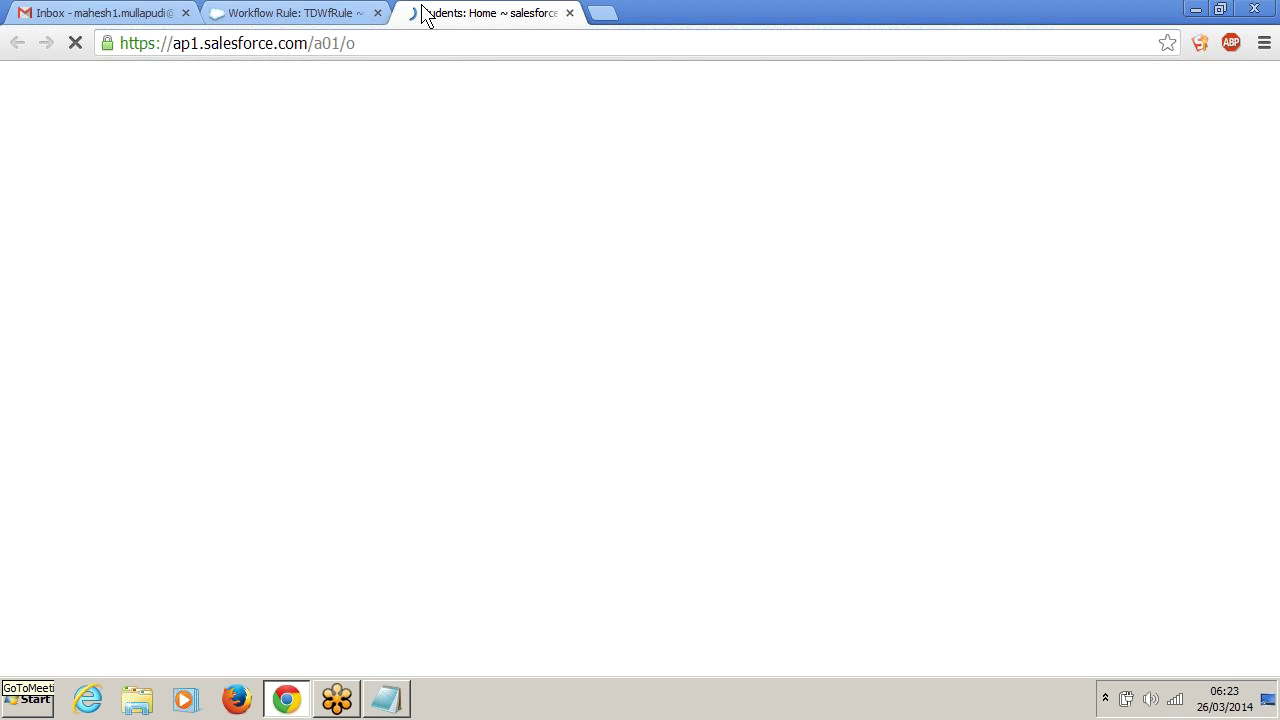
pyautogui.click(566, 312)
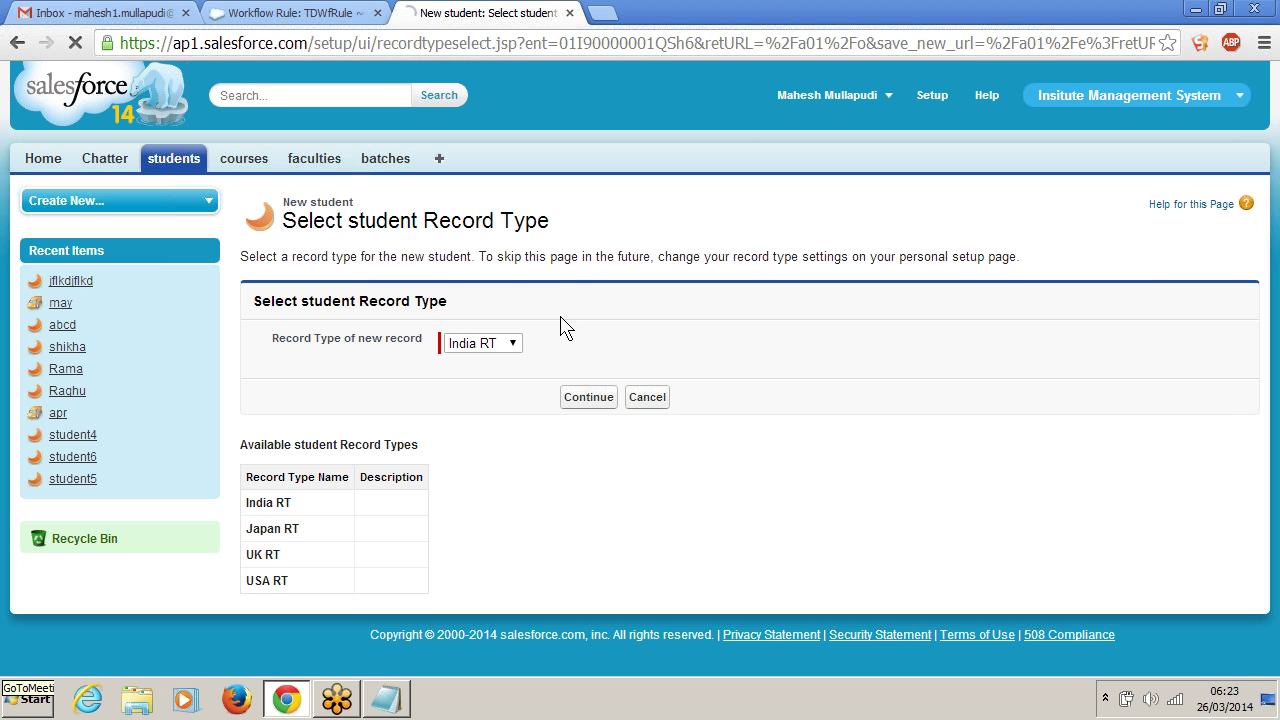
pyautogui.click(587, 396)
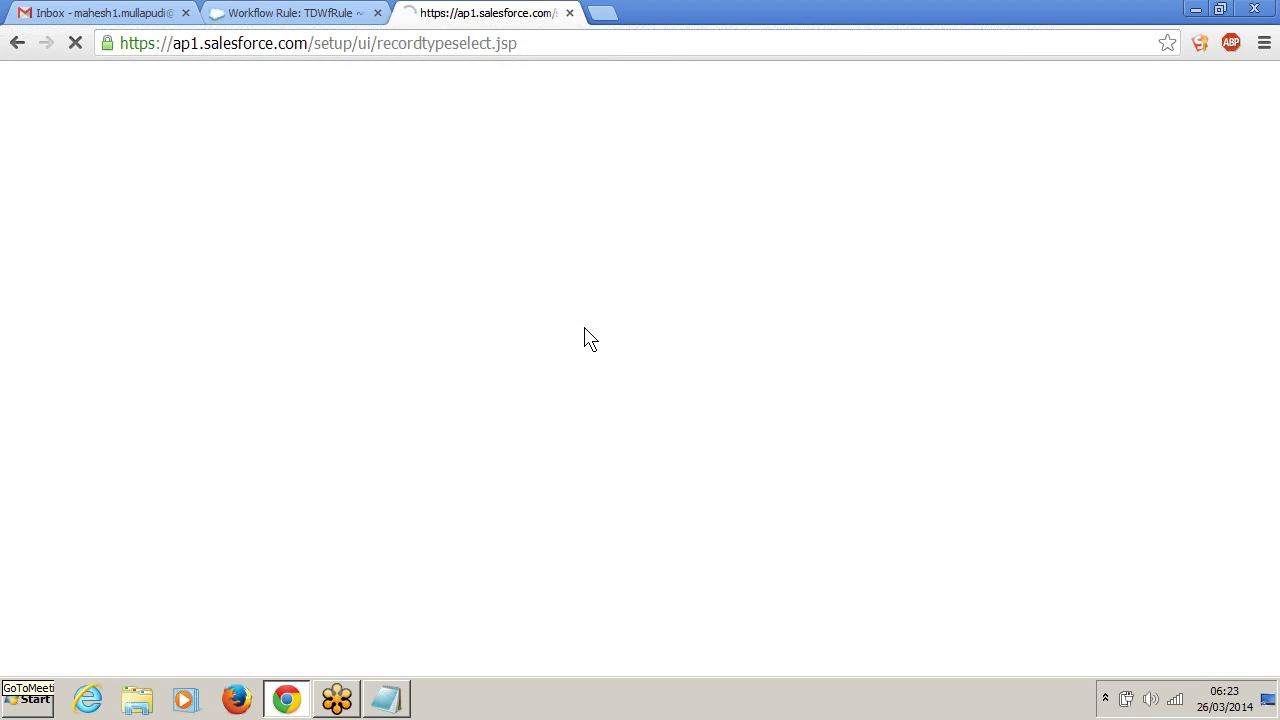
# Enter 123 as the Student id and RRRRR as the student name of the new record
pyautogui.scroll(-2, 584, 339)
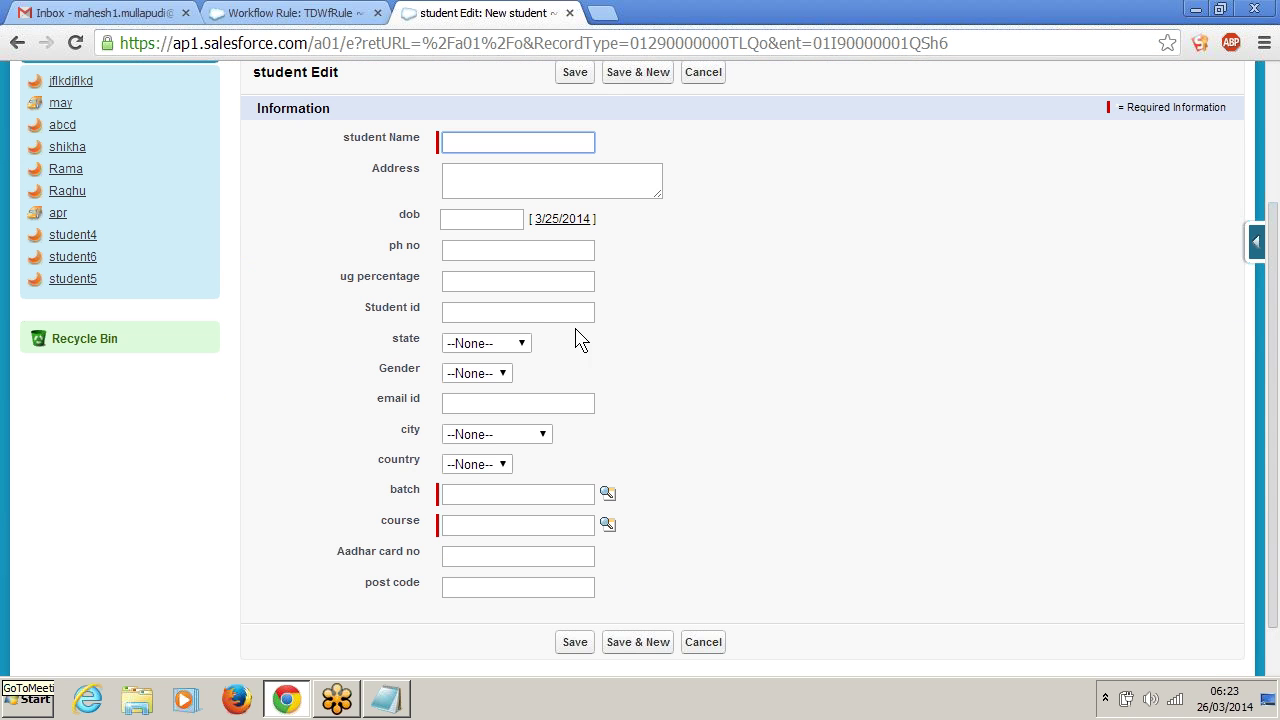
pyautogui.scroll(1, 562, 341)
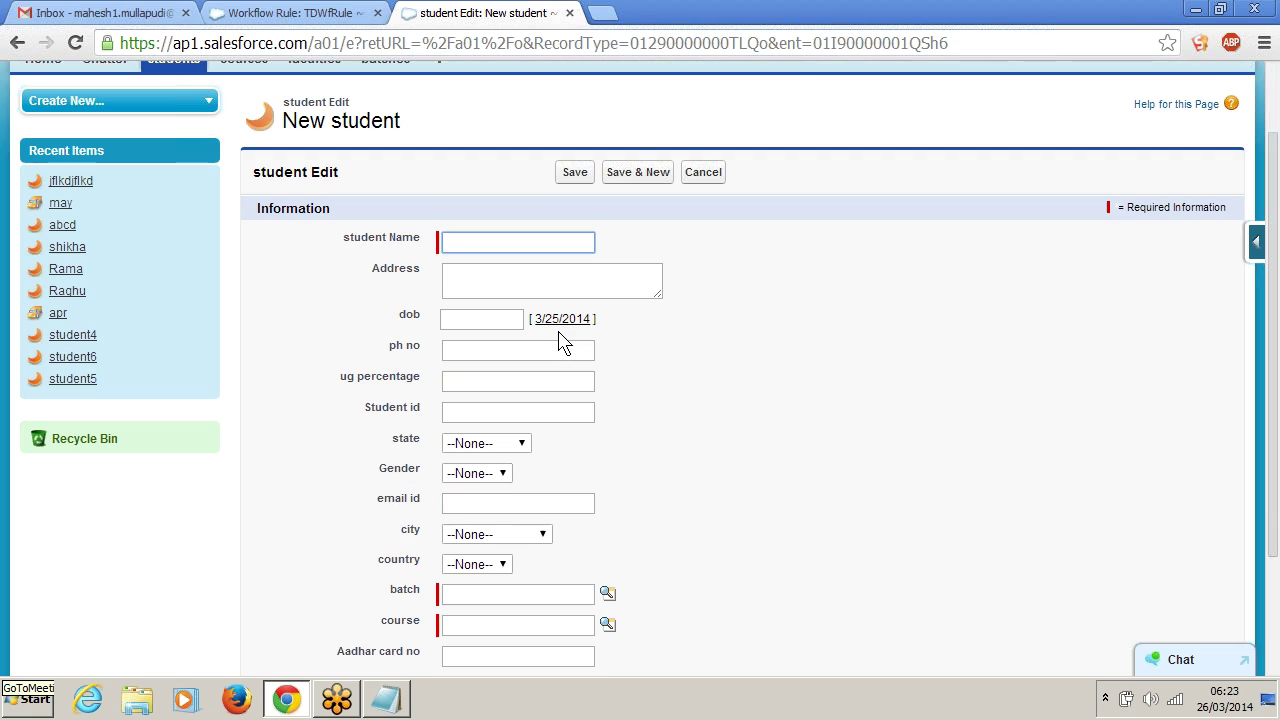
pyautogui.click(505, 412)
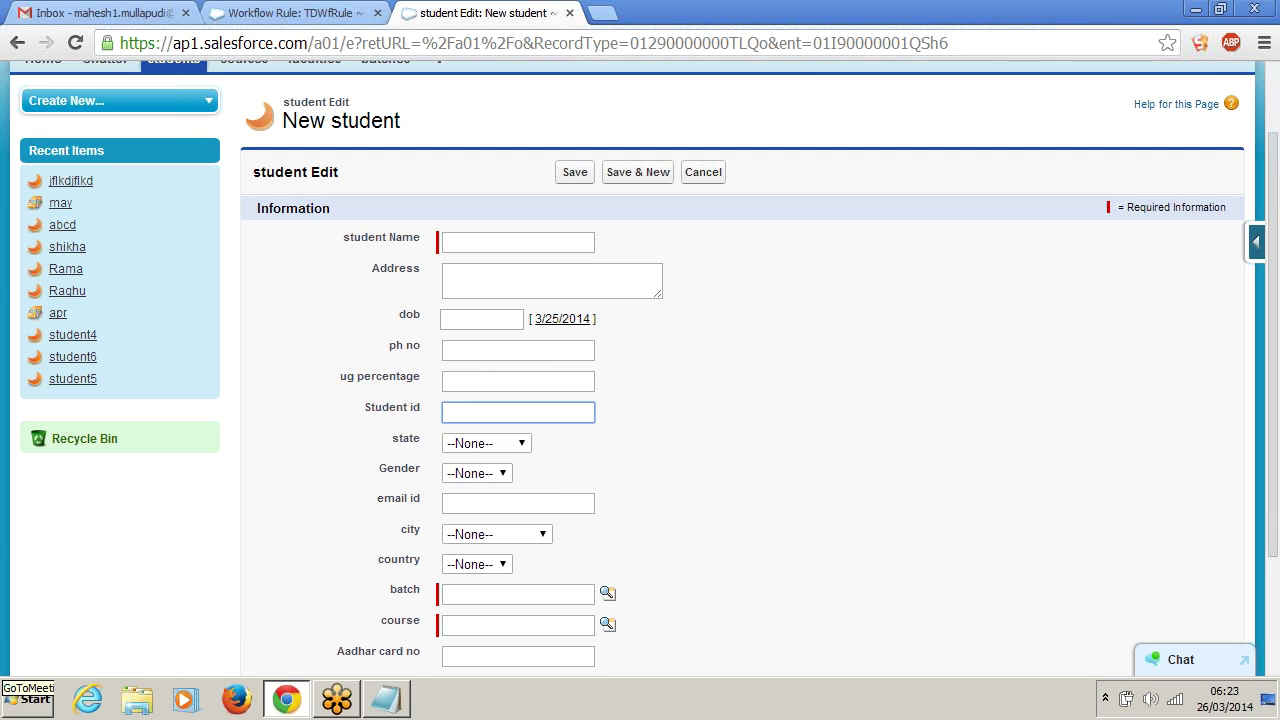
pyautogui.write('123')
pyautogui.click(518, 242)
pyautogui.write('rrrrrr')
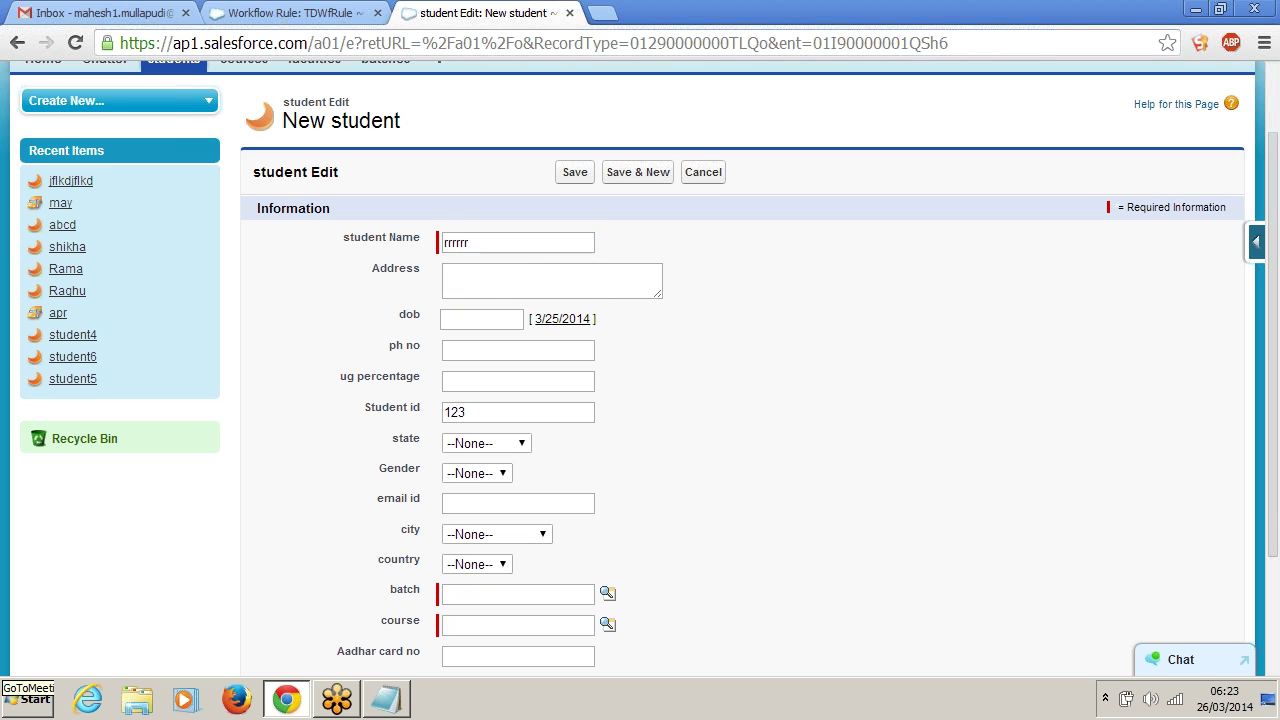
pyautogui.click(480, 266)
pyautogui.moveTo(470, 243); pyautogui.dragTo(420, 250)
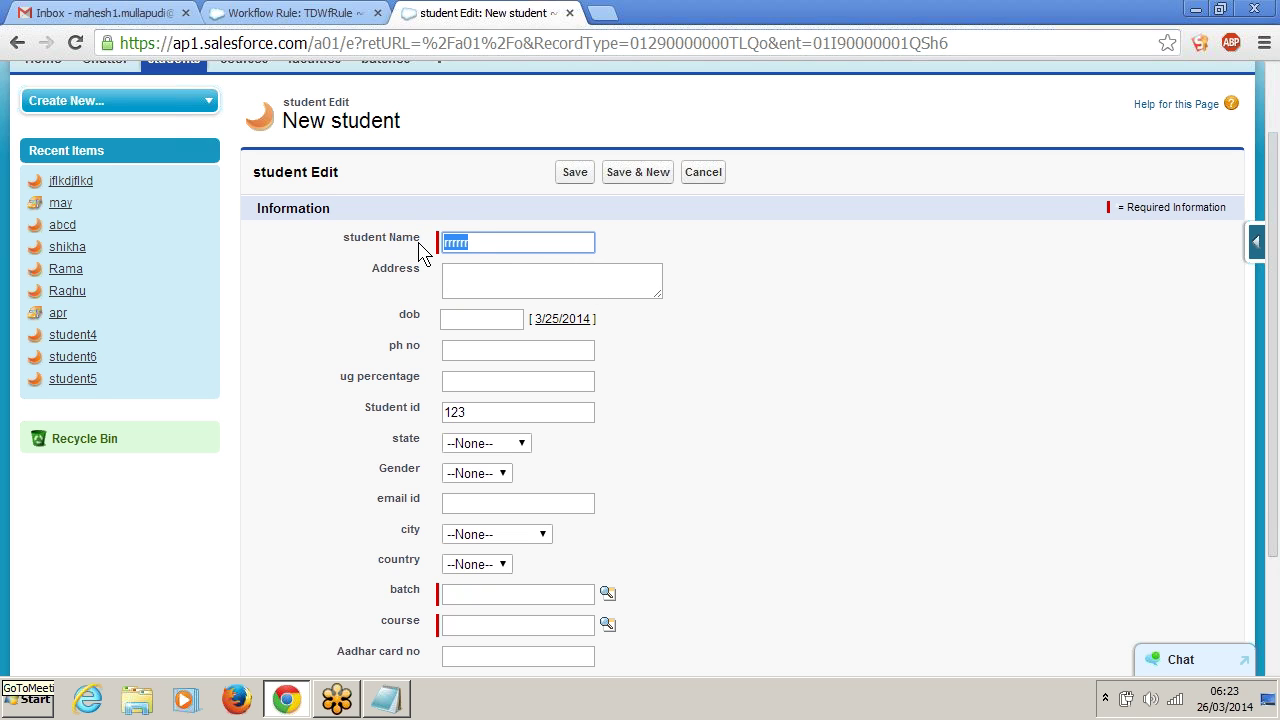
pyautogui.write('RR')
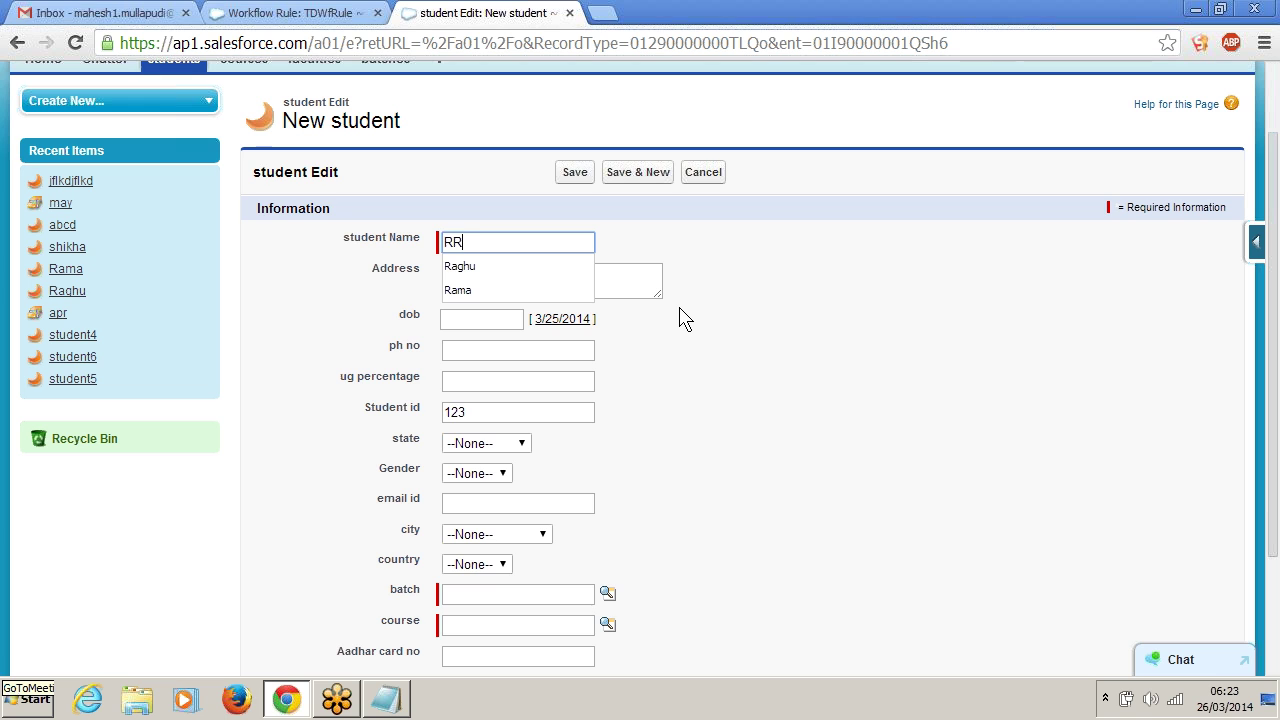
pyautogui.write('RRR')
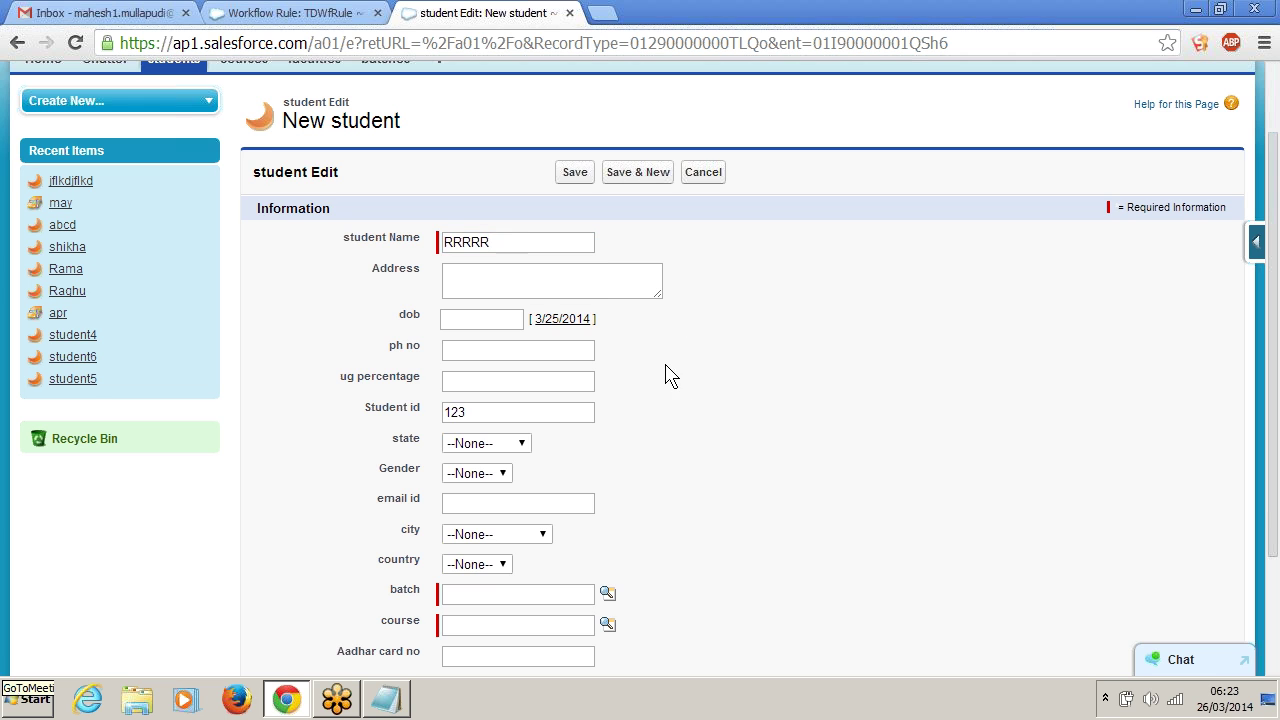
# Assign the apr batch and a recently viewed course to the new student, and save the record
pyautogui.click(779, 317)
pyautogui.scroll(-3, 779, 317)
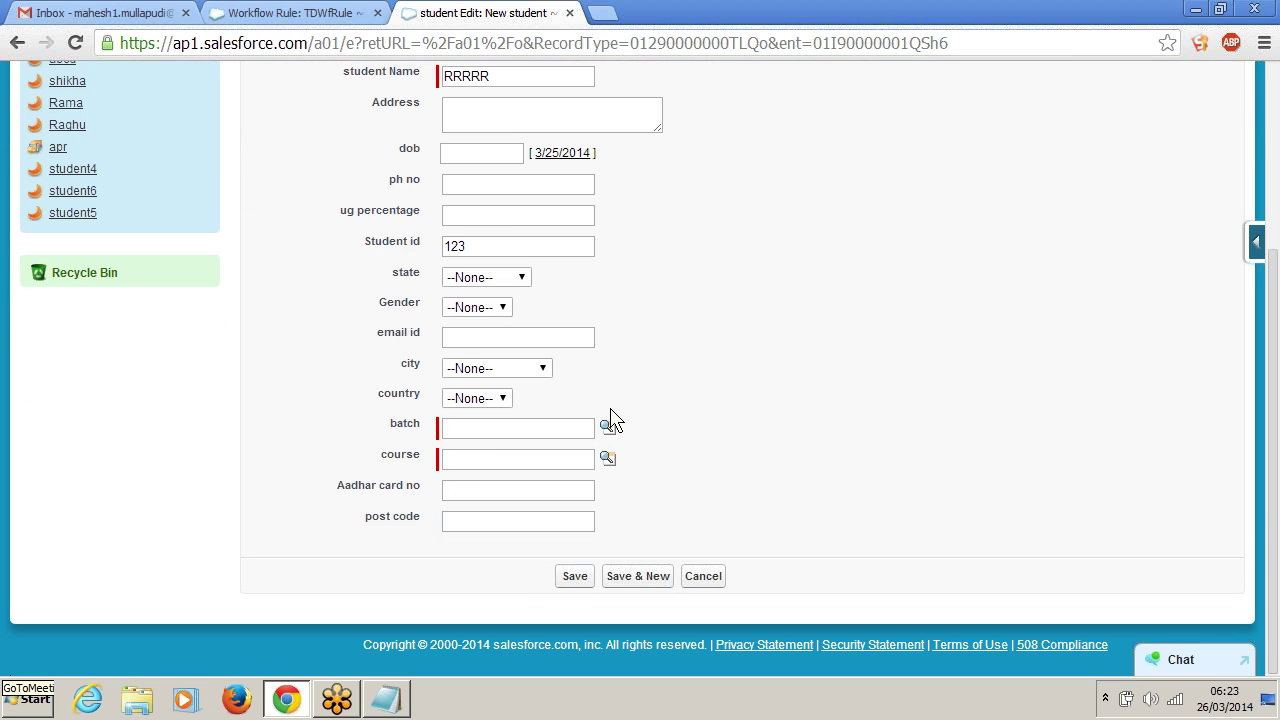
pyautogui.click(607, 426)
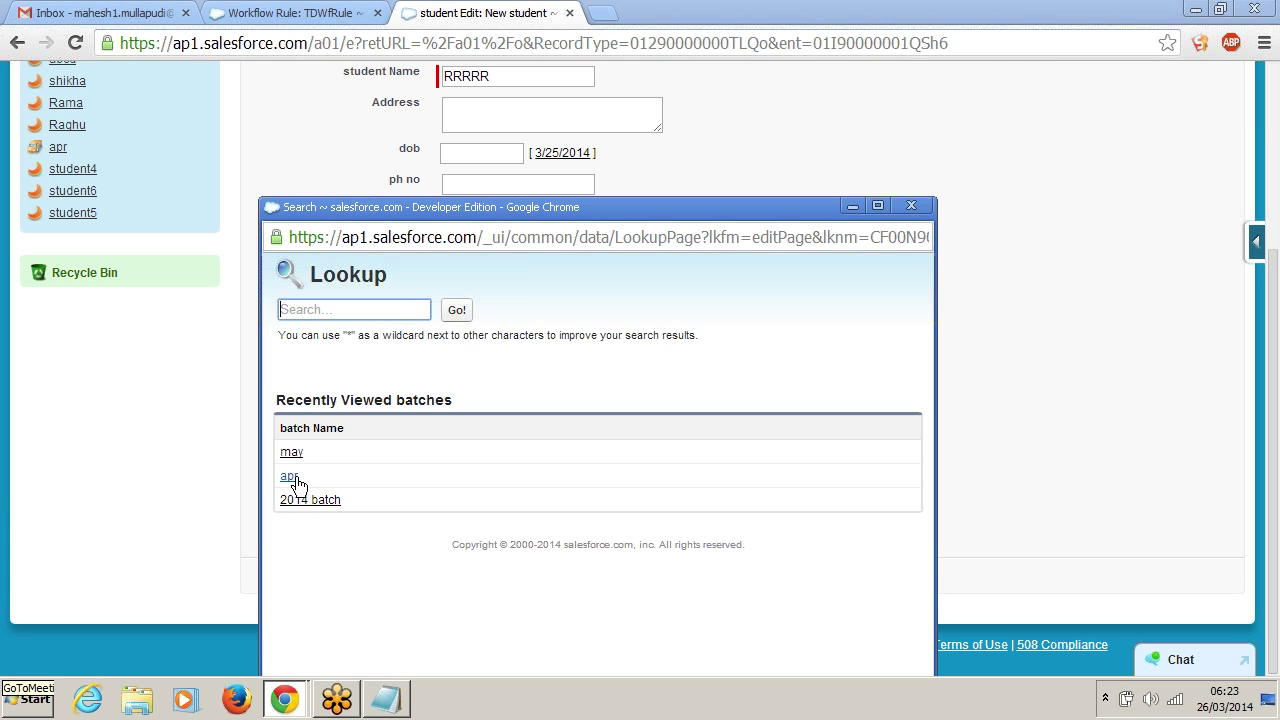
pyautogui.click(288, 475)
pyautogui.click(607, 457)
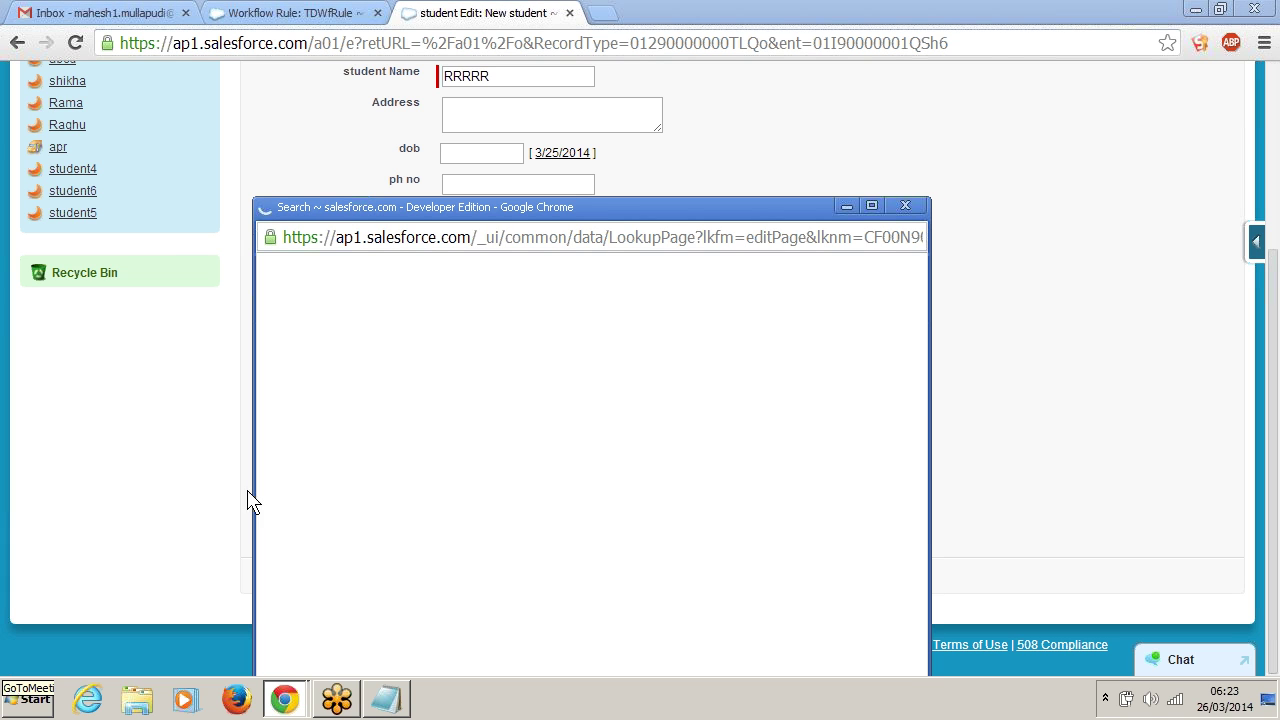
pyautogui.click(286, 455)
pyautogui.scroll(5, 800, 426)
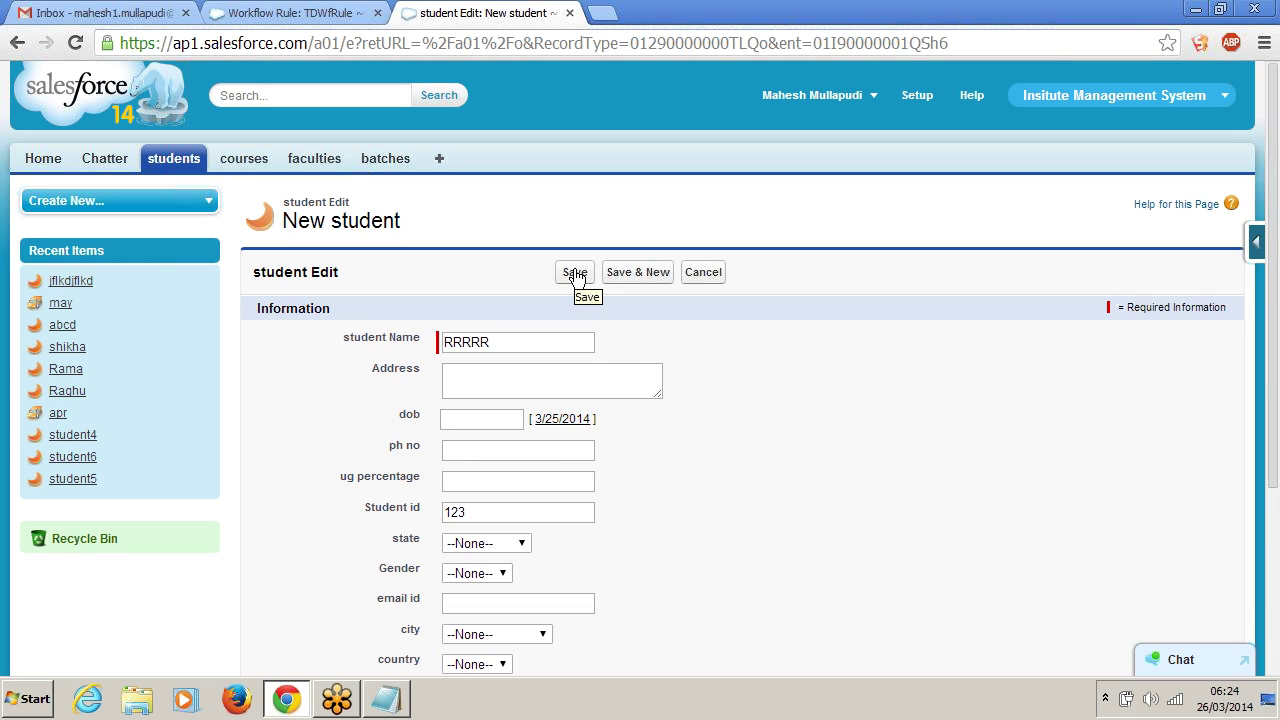
pyautogui.click(576, 274)
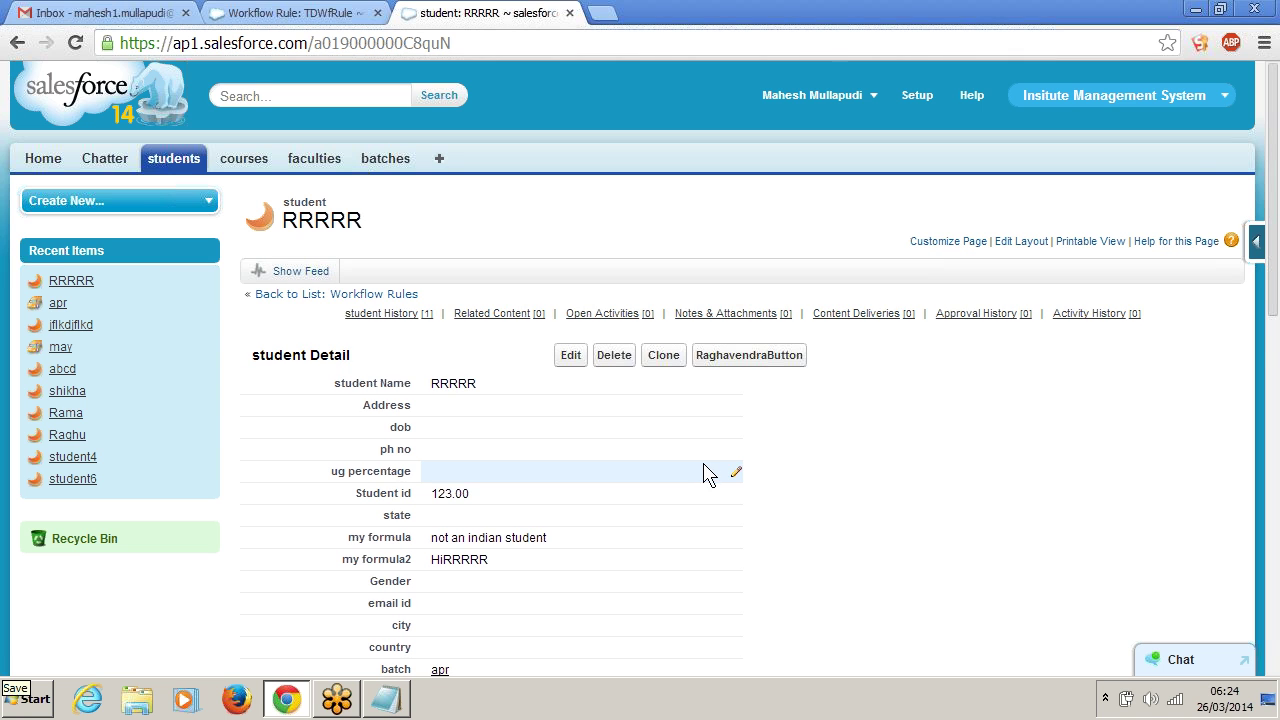
# Review the field values on the saved RRRRR student record's detail page
pyautogui.scroll(-3, 566, 374)
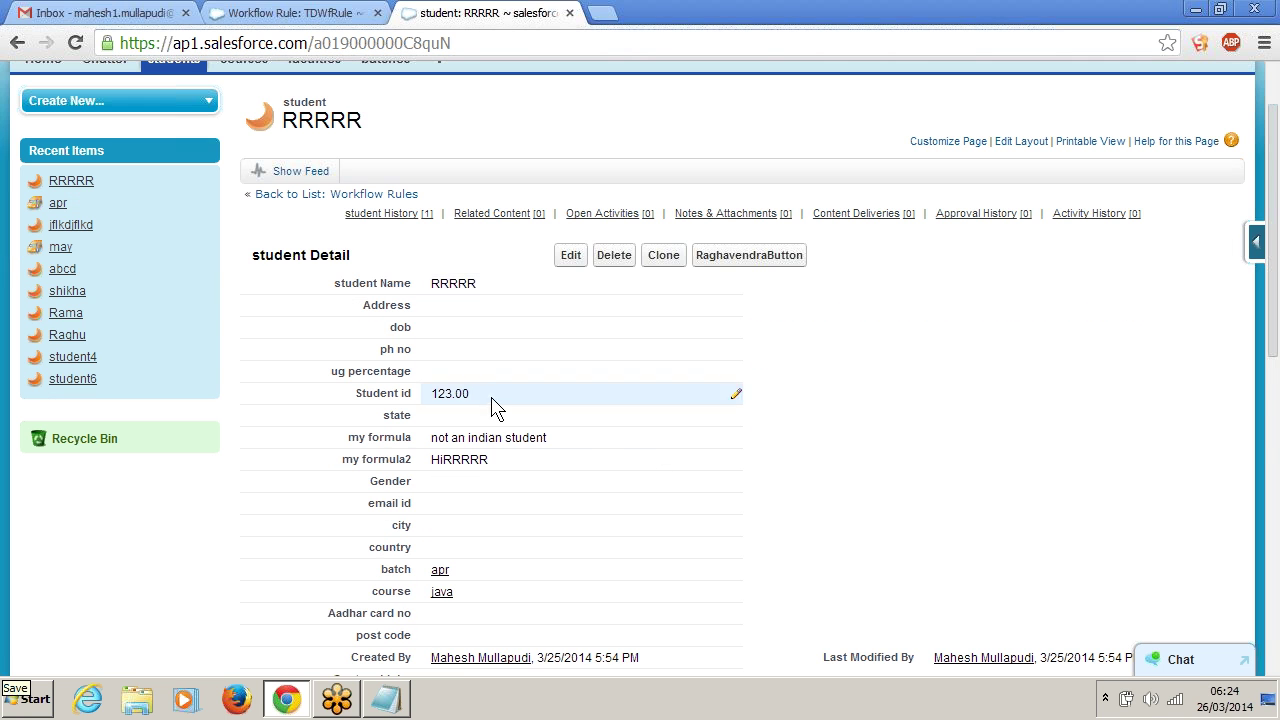
pyautogui.scroll(-3, 494, 406)
pyautogui.scroll(2, 500, 410)
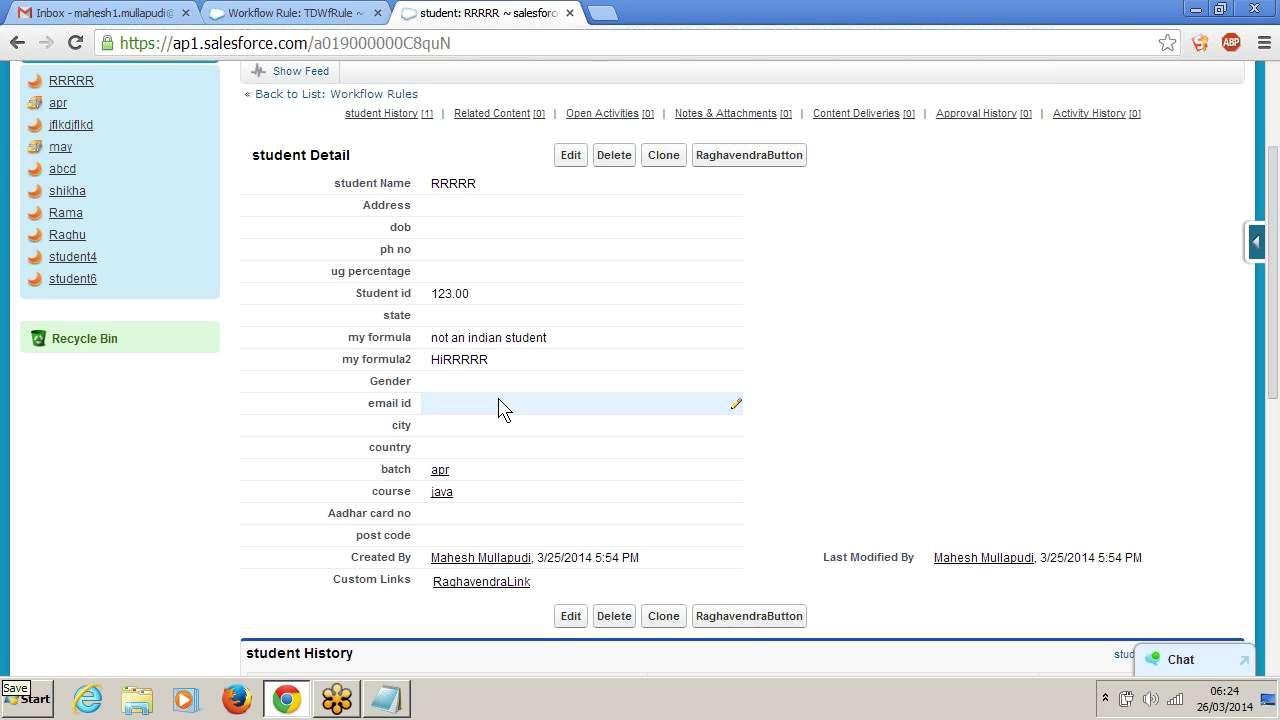
# Check the time trigger of the email alert in the time-dependent actions of the TDWfRule workflow rule
pyautogui.click(277, 12)
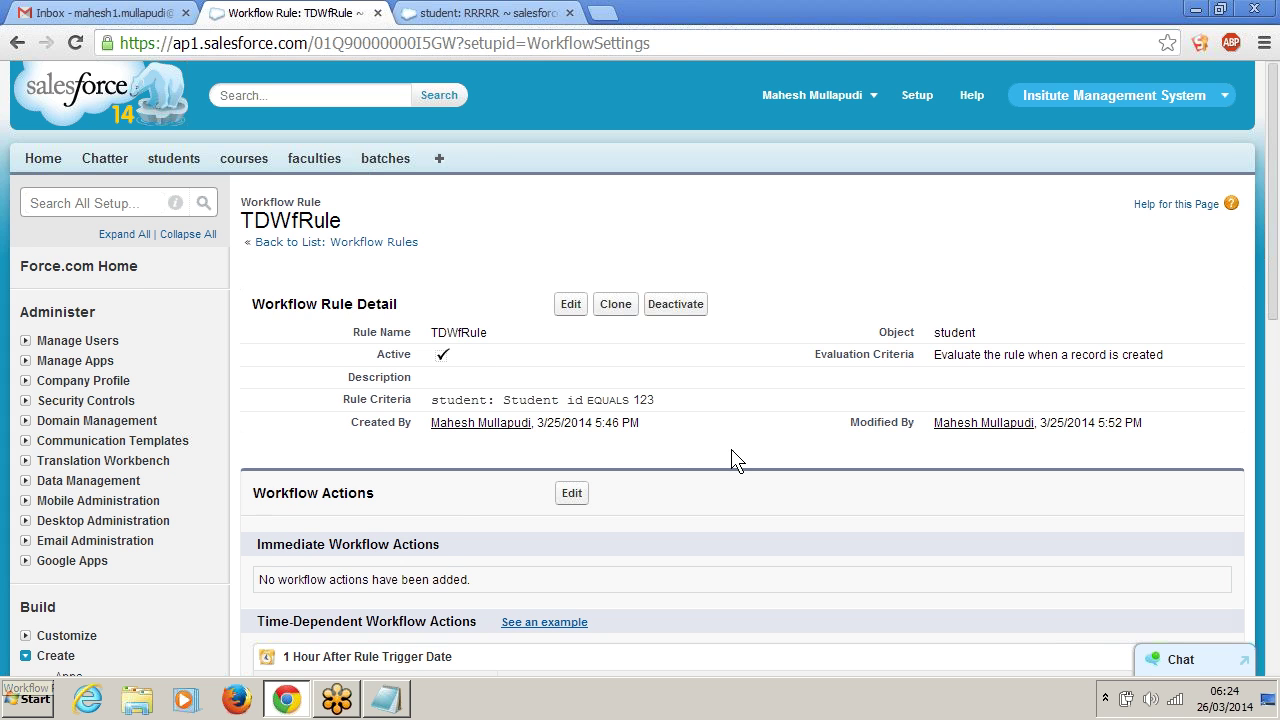
pyautogui.scroll(-2, 738, 457)
pyautogui.scroll(-1, 575, 456)
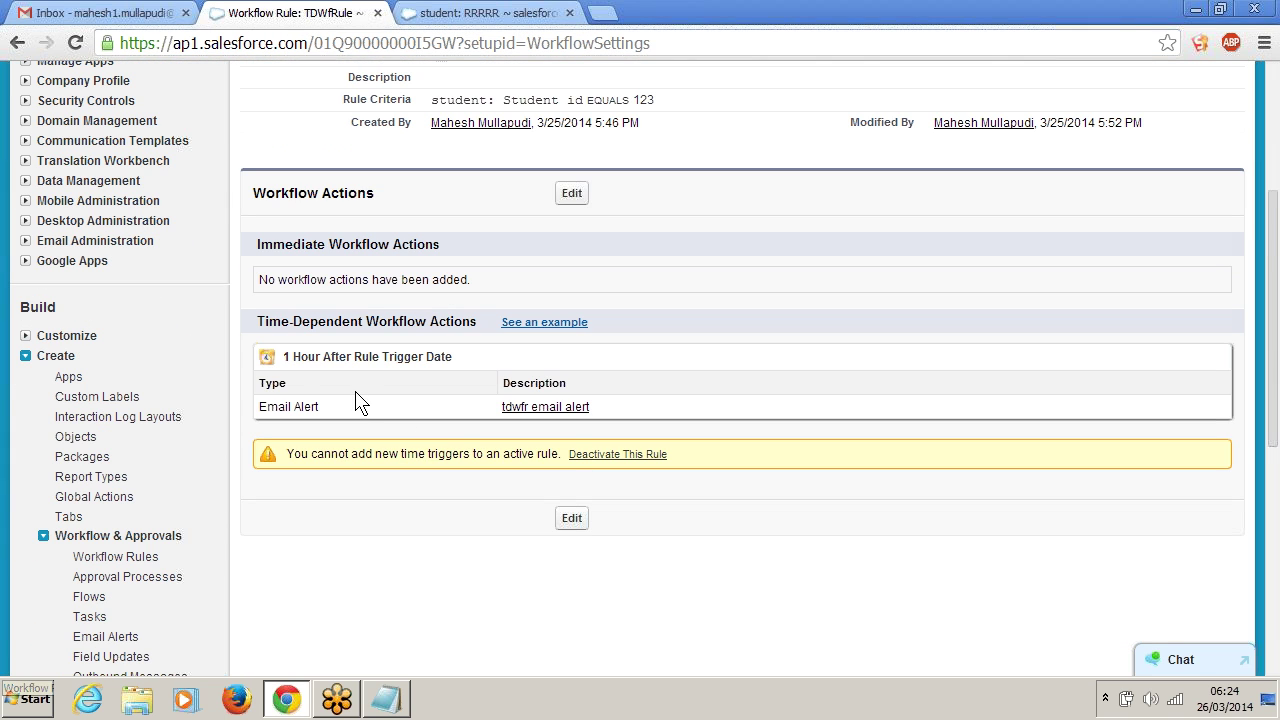
pyautogui.moveTo(282, 357); pyautogui.dragTo(346, 357)
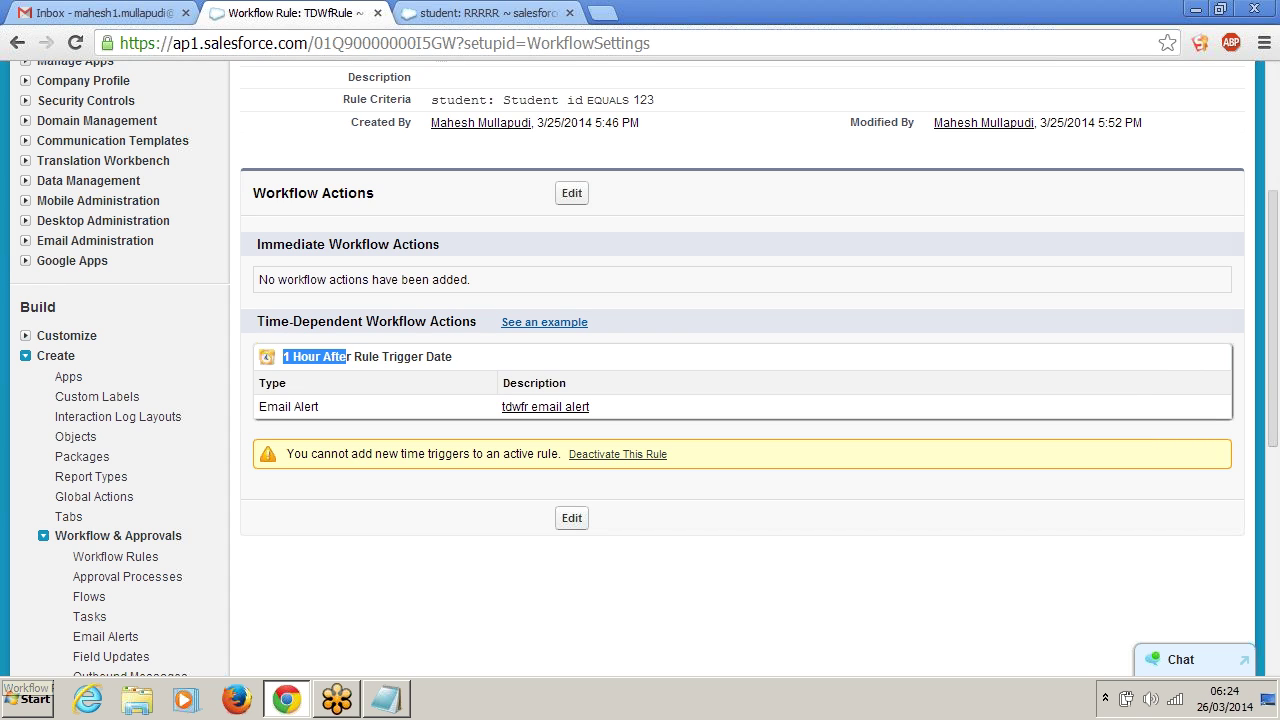
pyautogui.click(383, 395)
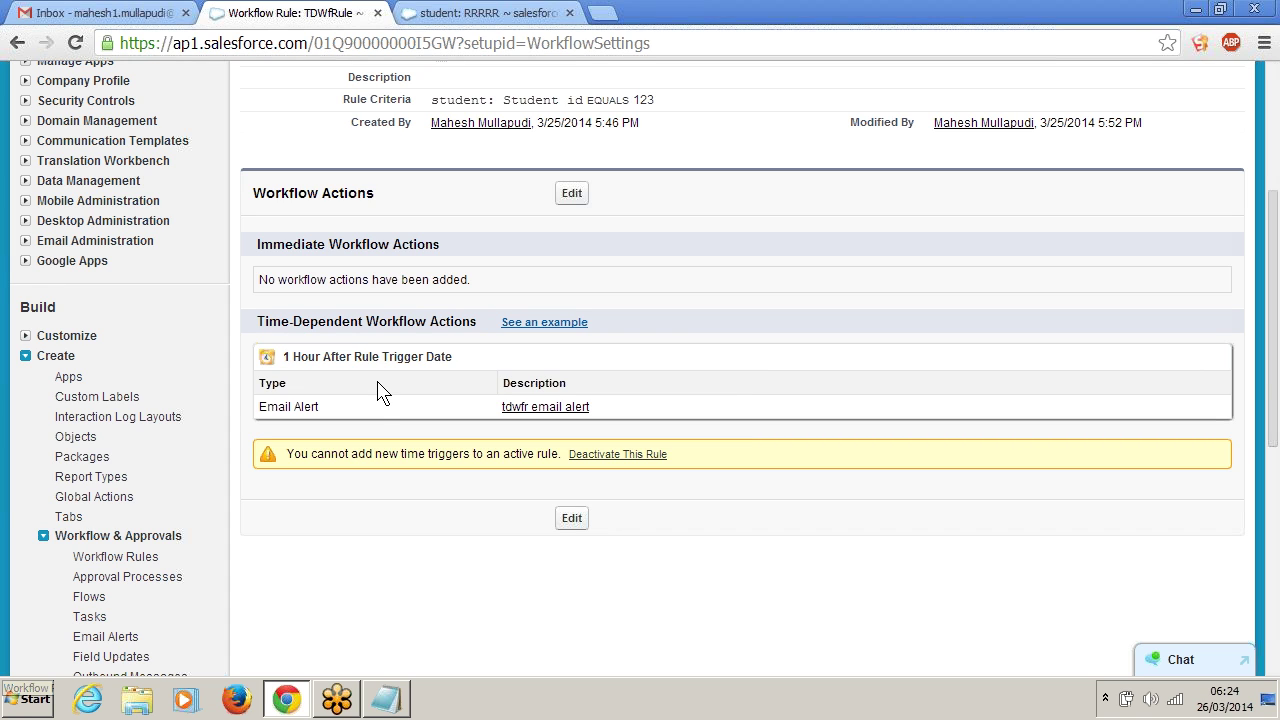
# Check the Gmail inbox for the workflow's email alert, and return to the TDWfRule page
pyautogui.click(100, 13)
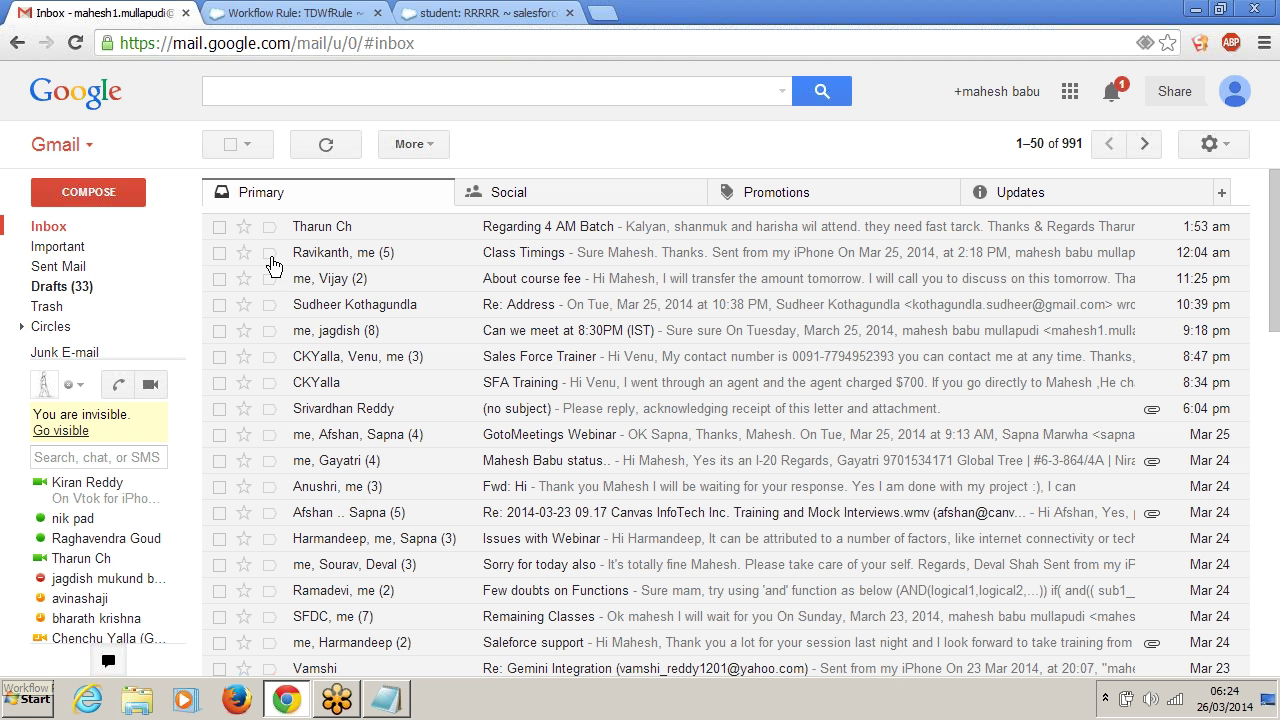
pyautogui.click(37, 228)
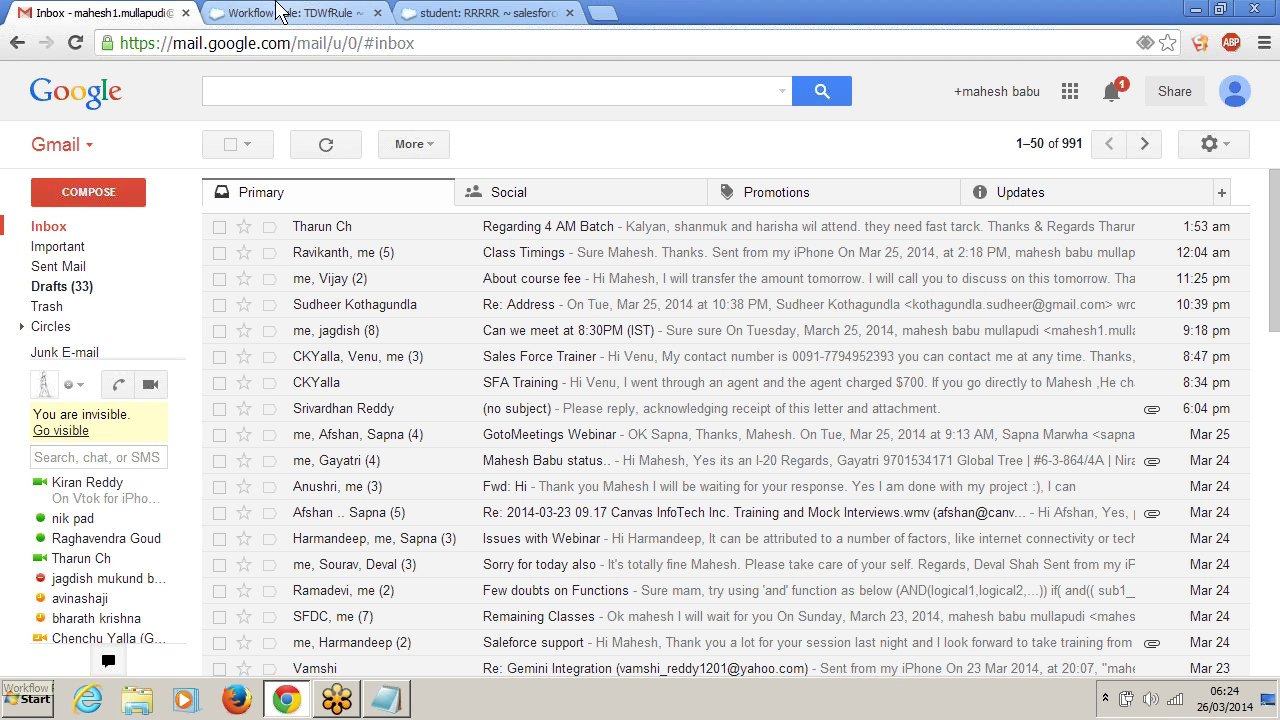
pyautogui.click(275, 12)
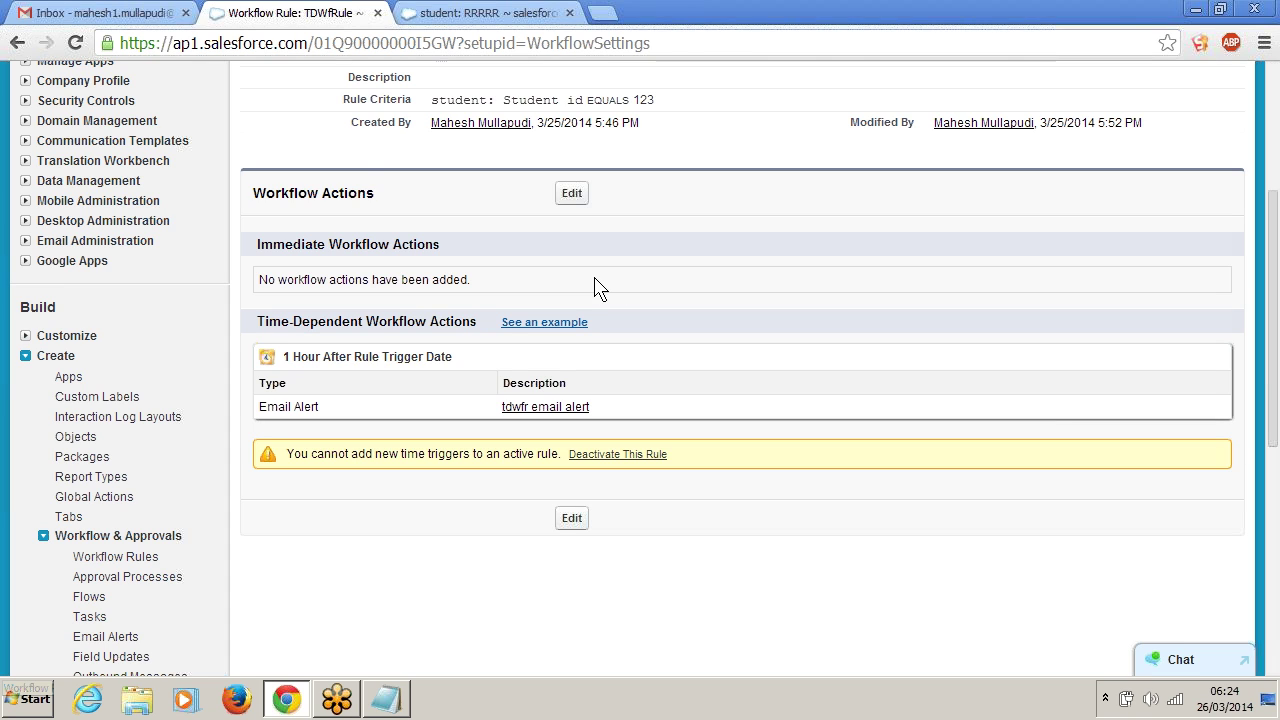
# Collapse the Create section of the setup navigation and open the Setup home page in a new browser tab
pyautogui.scroll(-2, 495, 318)
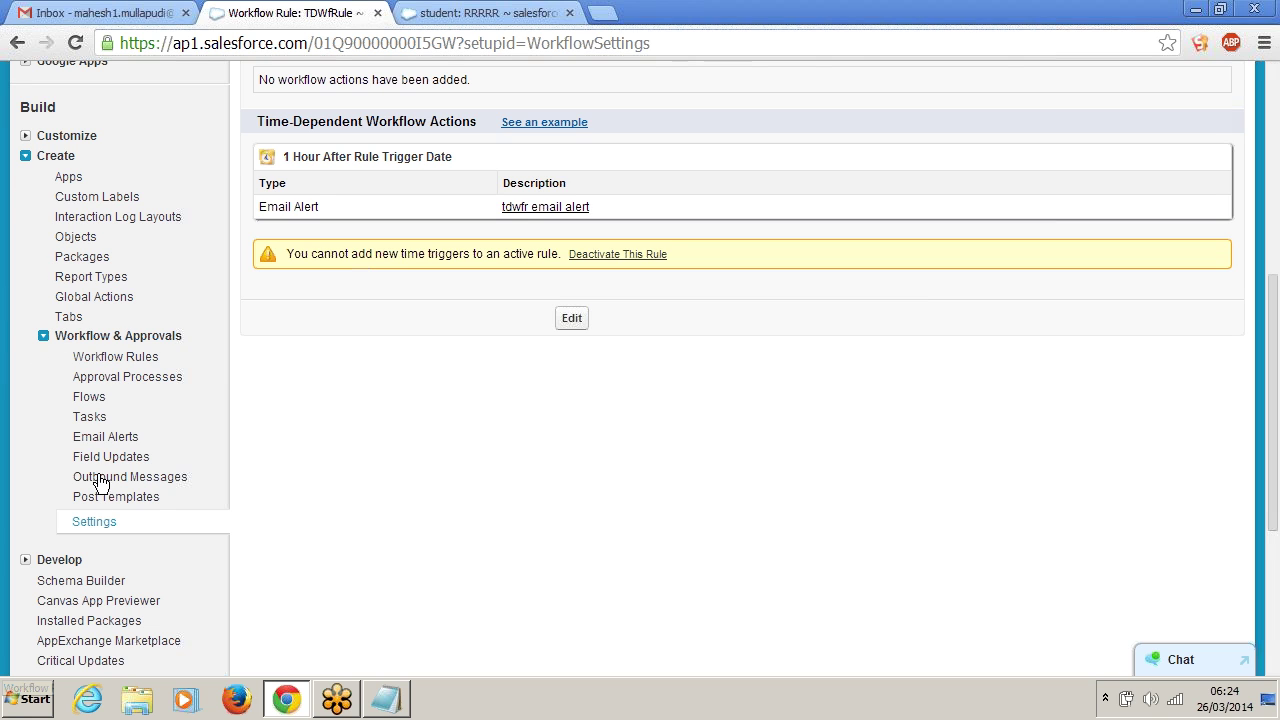
pyautogui.scroll(-1, 378, 456)
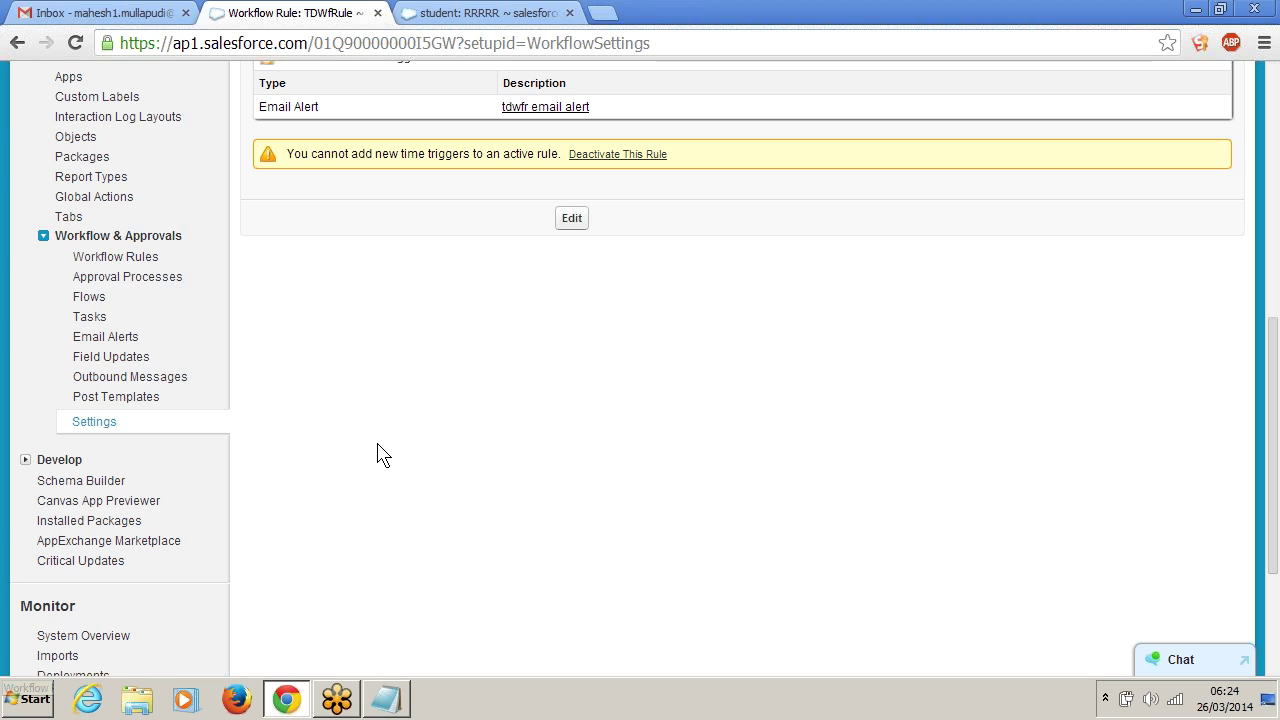
pyautogui.scroll(-1, 378, 456)
pyautogui.scroll(3, 378, 456)
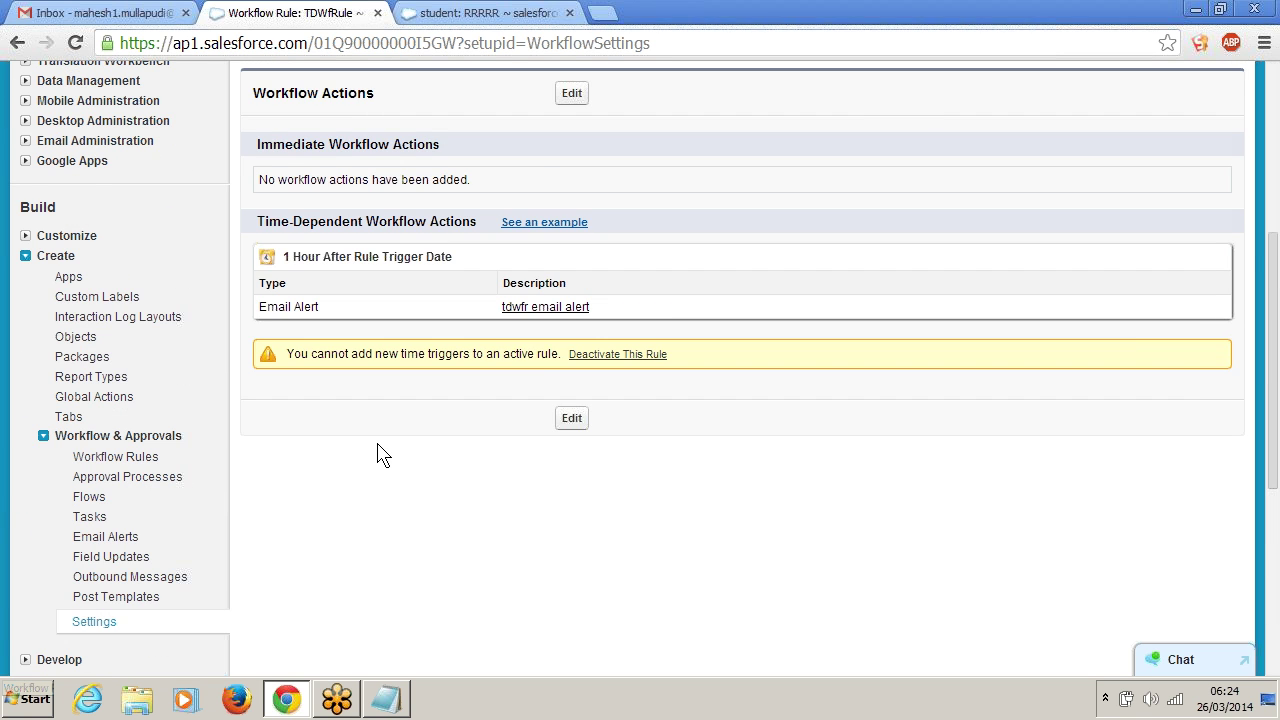
pyautogui.scroll(1, 378, 456)
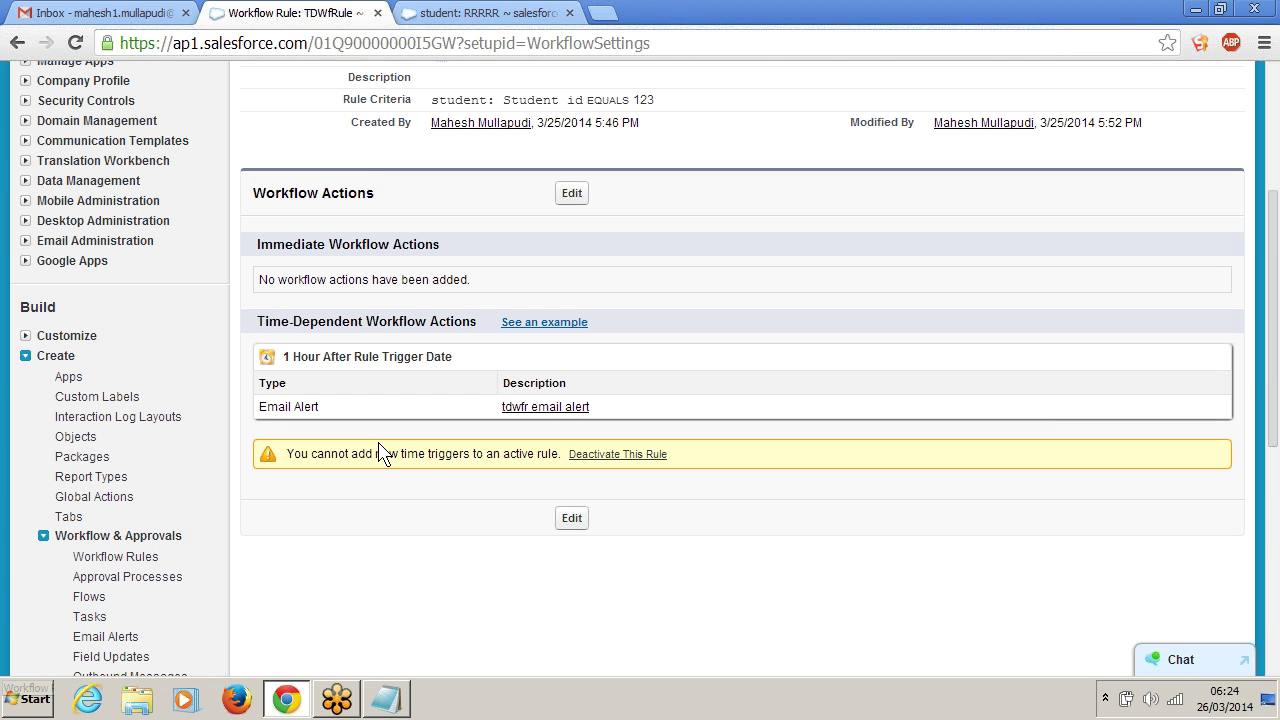
pyautogui.scroll(-1, 378, 453)
pyautogui.scroll(3, 378, 452)
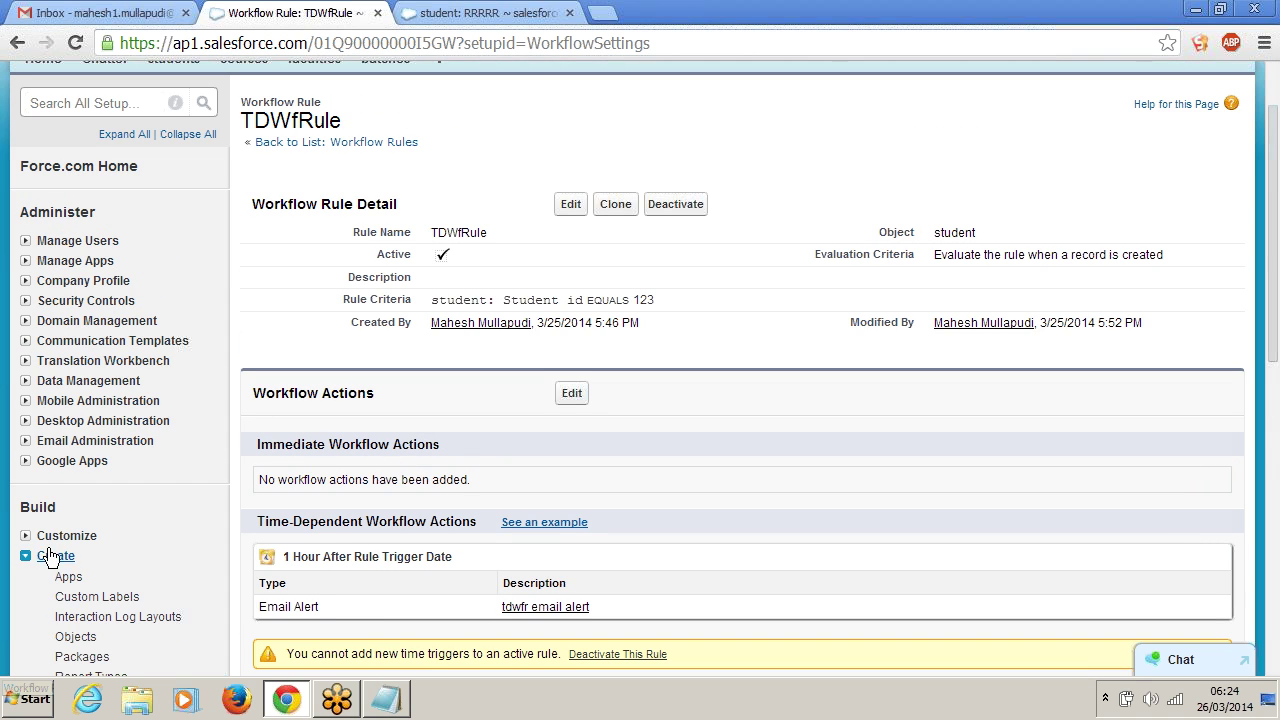
pyautogui.click(27, 556)
pyautogui.scroll(1, 209, 374)
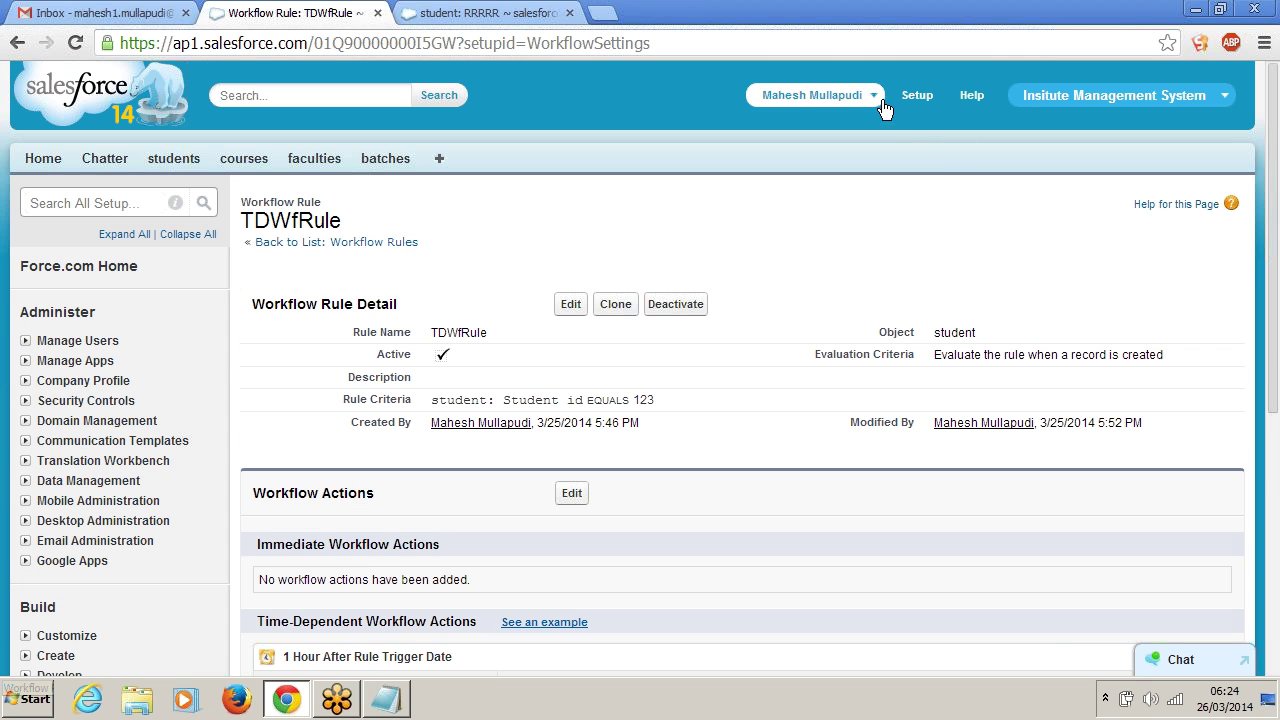
pyautogui.rightClick(916, 95)
pyautogui.click(960, 111)
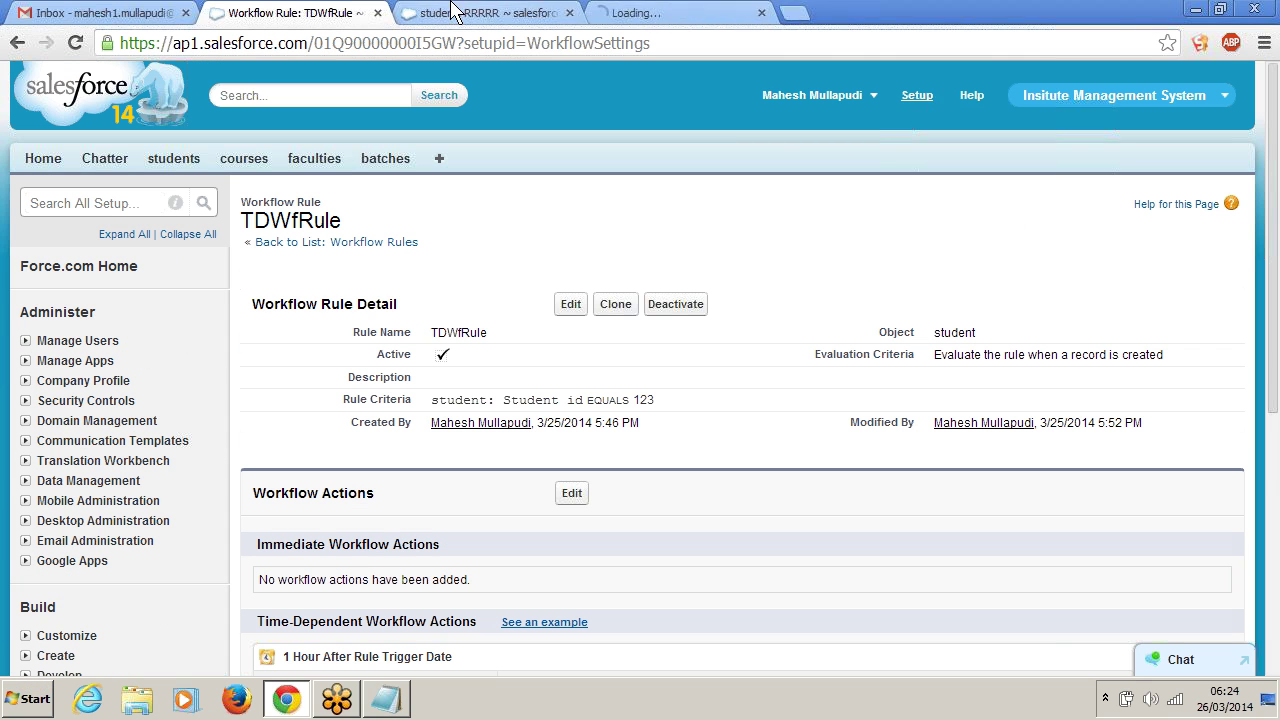
pyautogui.click(634, 12)
# Open the Time-Based Workflow monitoring page and search the workflow queue without any filter criteria
pyautogui.scroll(-1, 600, 220)
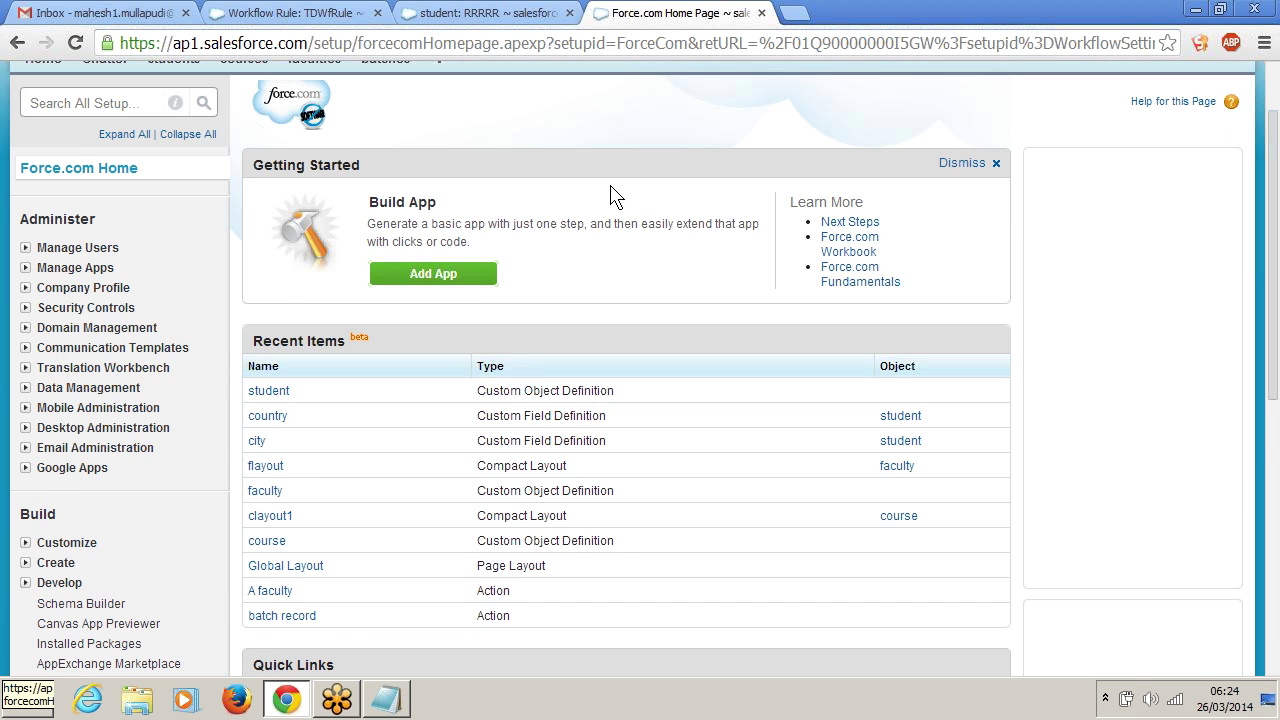
pyautogui.scroll(-1, 615, 195)
pyautogui.scroll(-1, 145, 200)
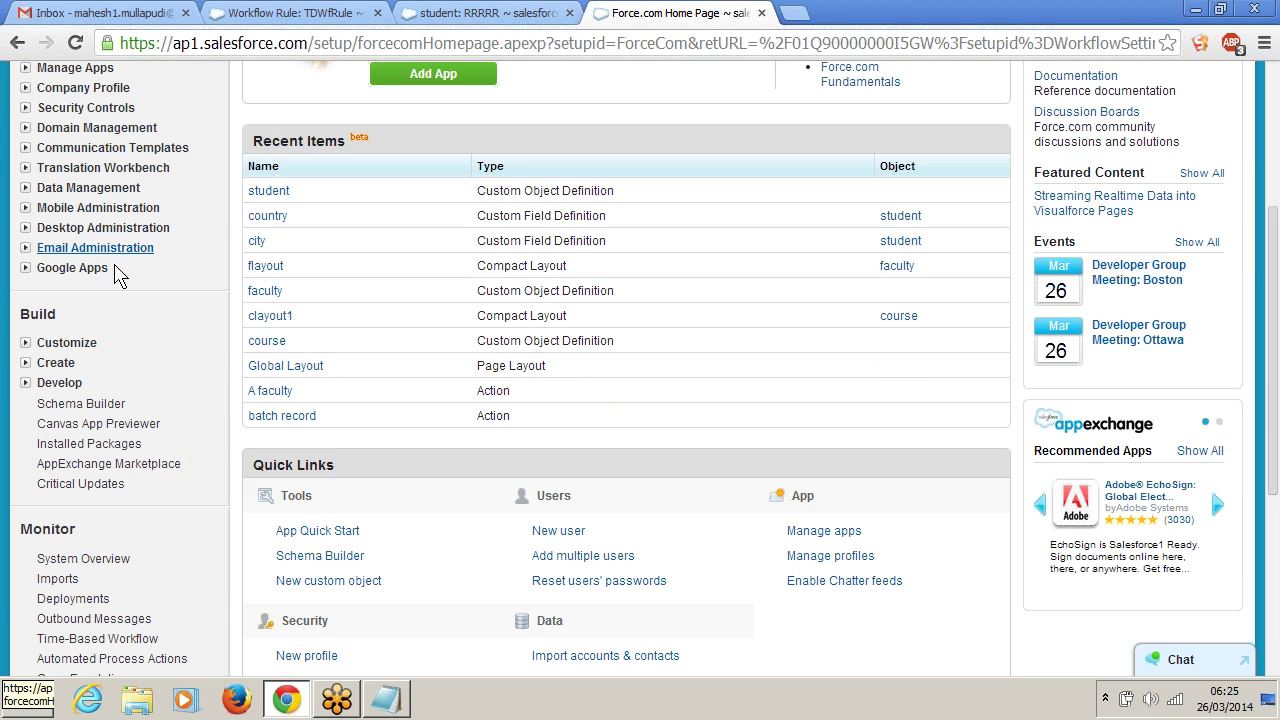
pyautogui.scroll(-1, 180, 335)
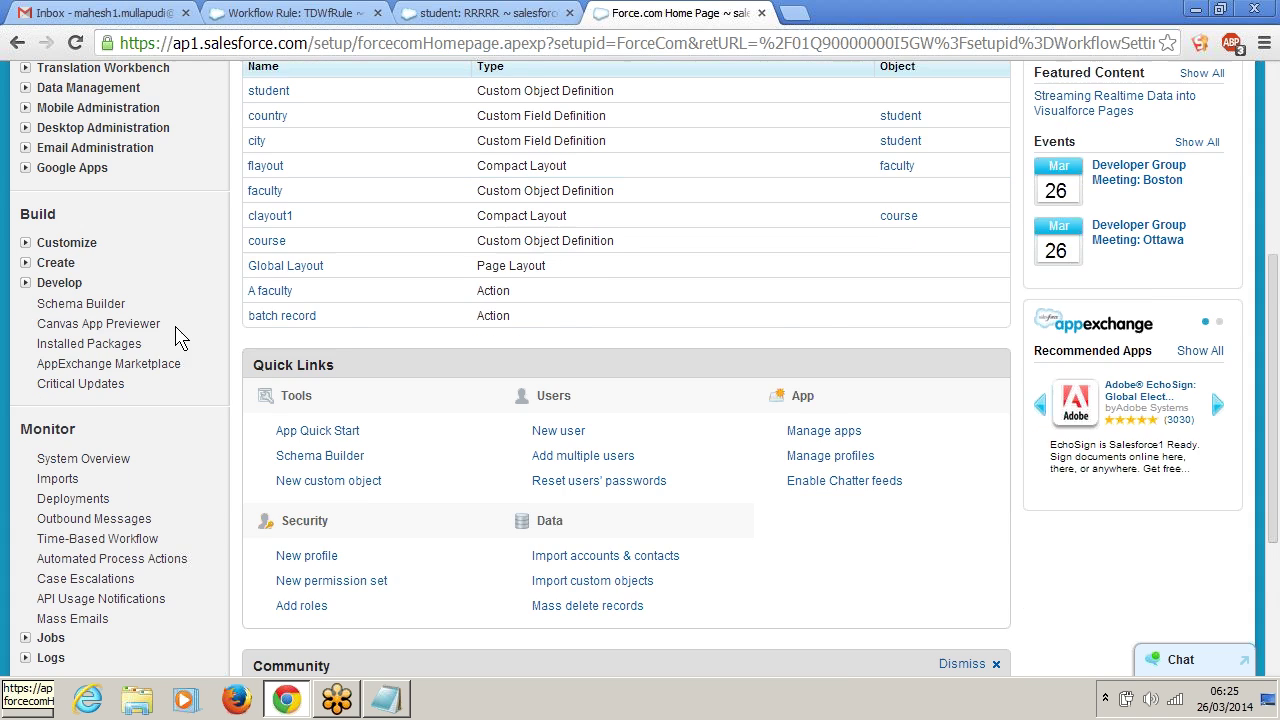
pyautogui.scroll(-1, 175, 335)
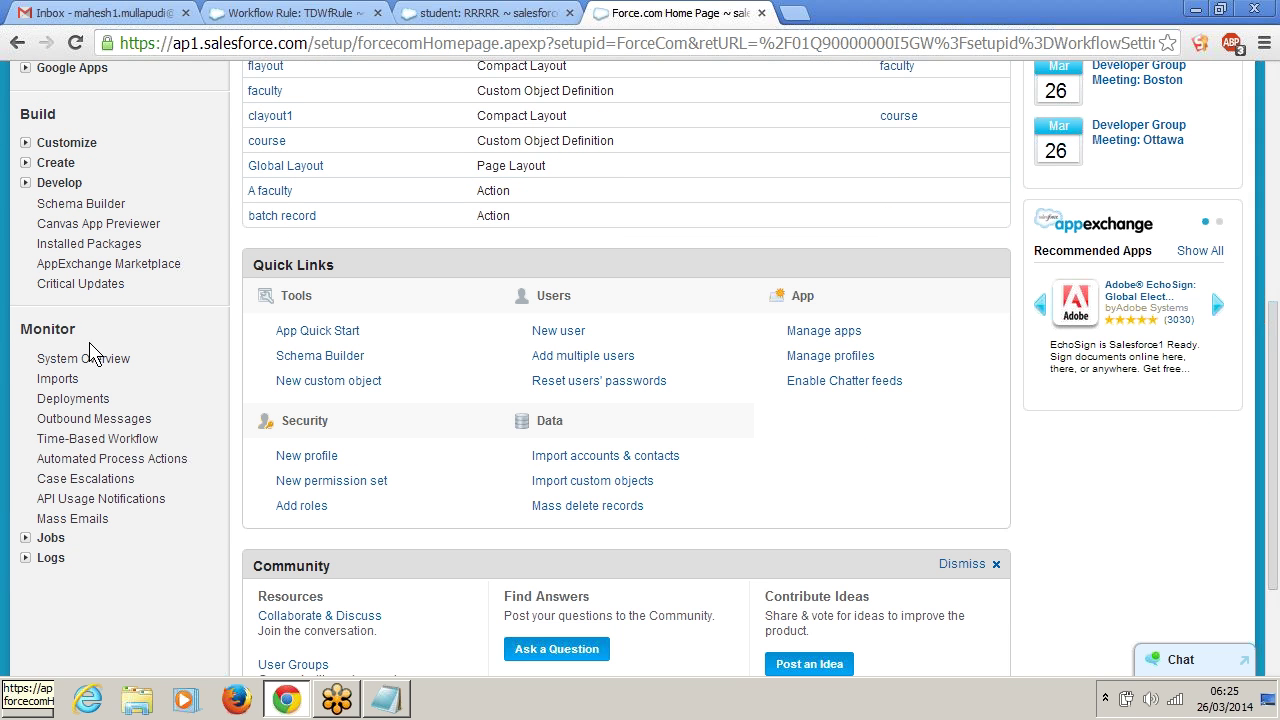
pyautogui.moveTo(20, 329); pyautogui.dragTo(80, 330)
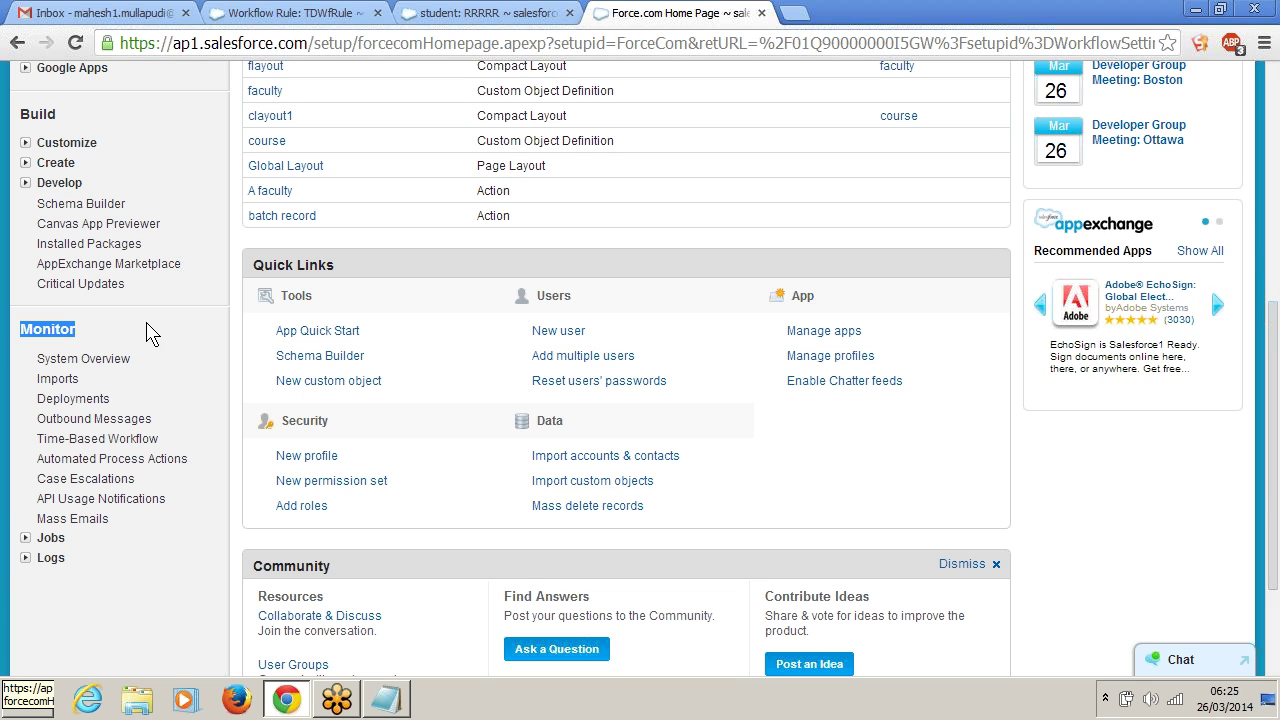
pyautogui.moveTo(174, 441); pyautogui.dragTo(35, 441)
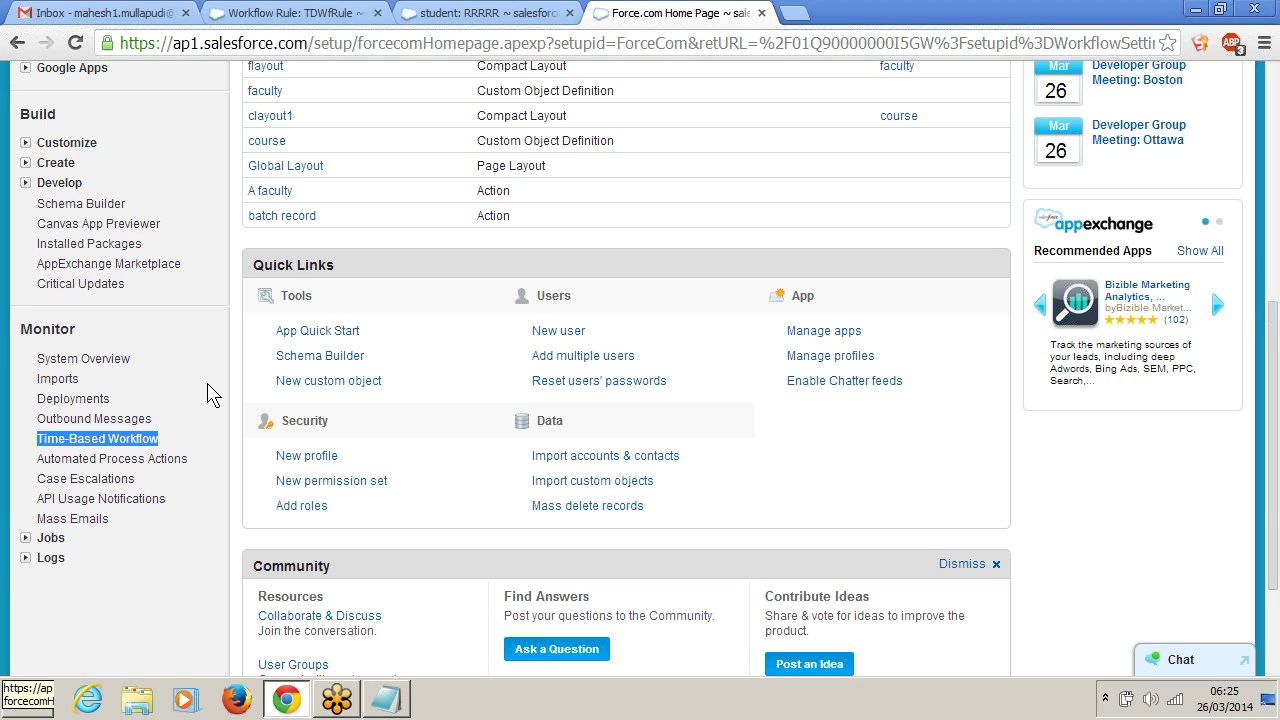
pyautogui.click(150, 443)
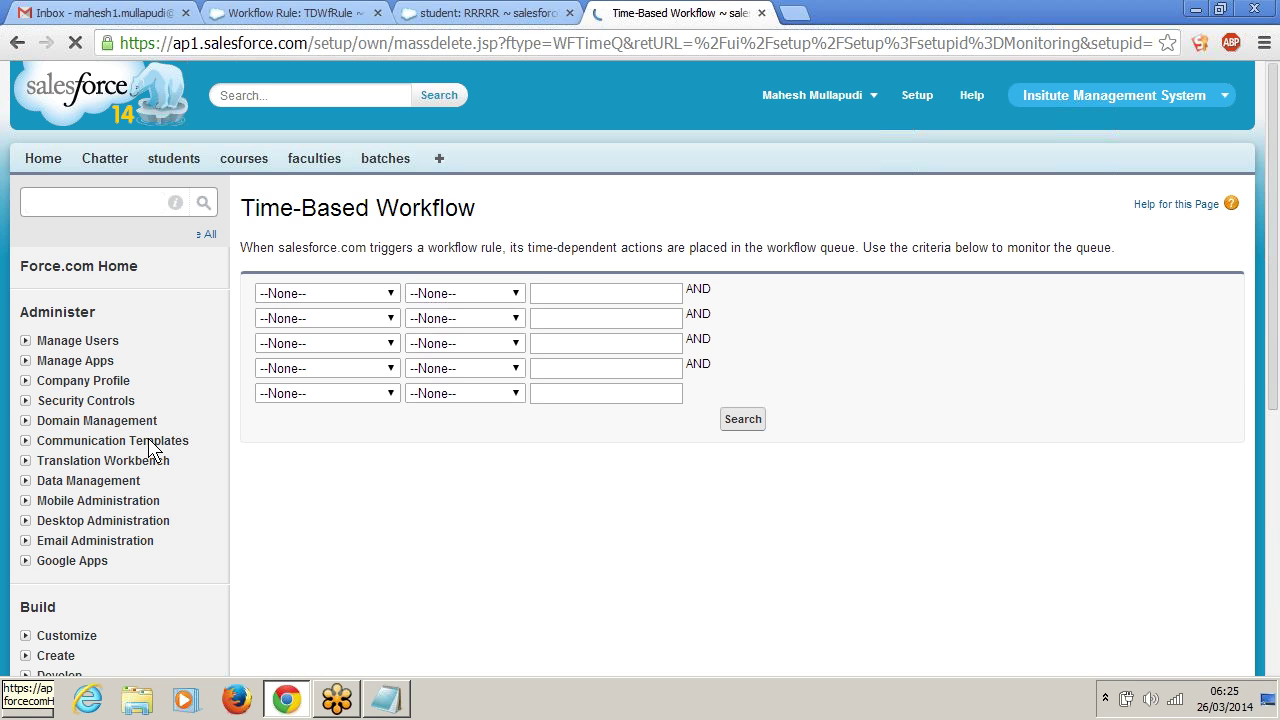
pyautogui.click(748, 422)
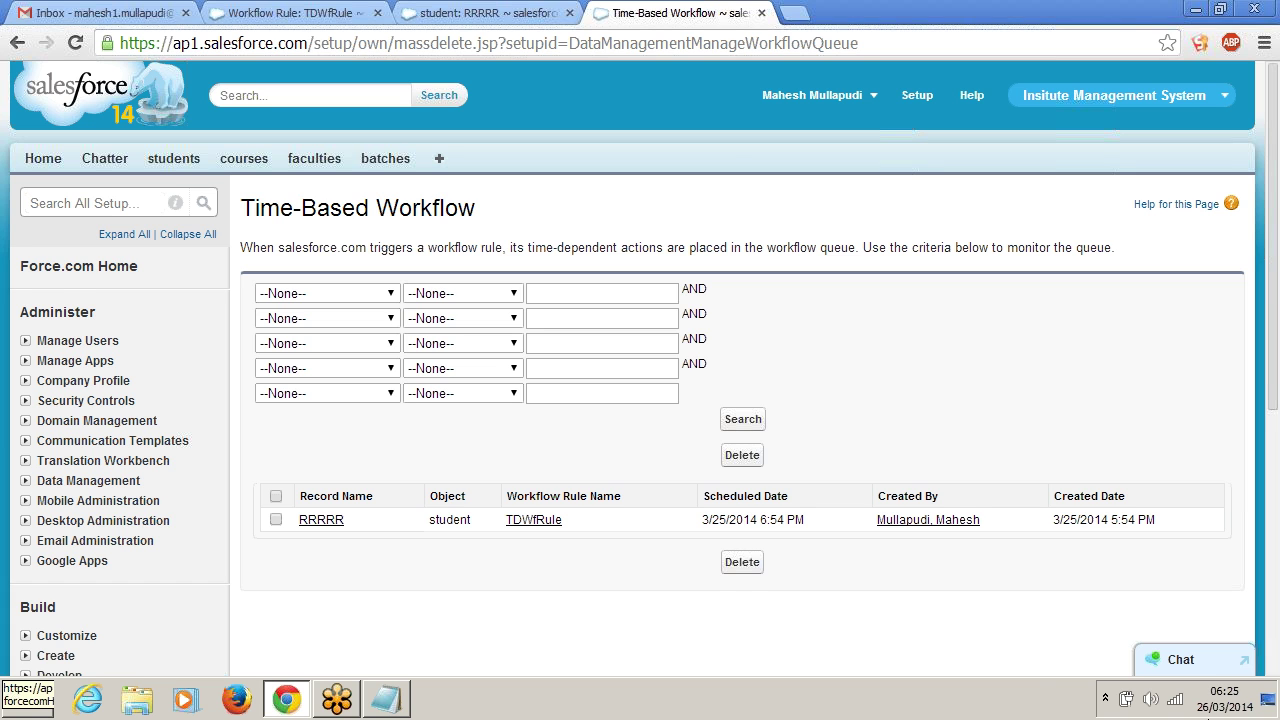
# Compare the record name of the queued workflow entry with the student name on the open student record
pyautogui.scroll(-4, 1037, 671)
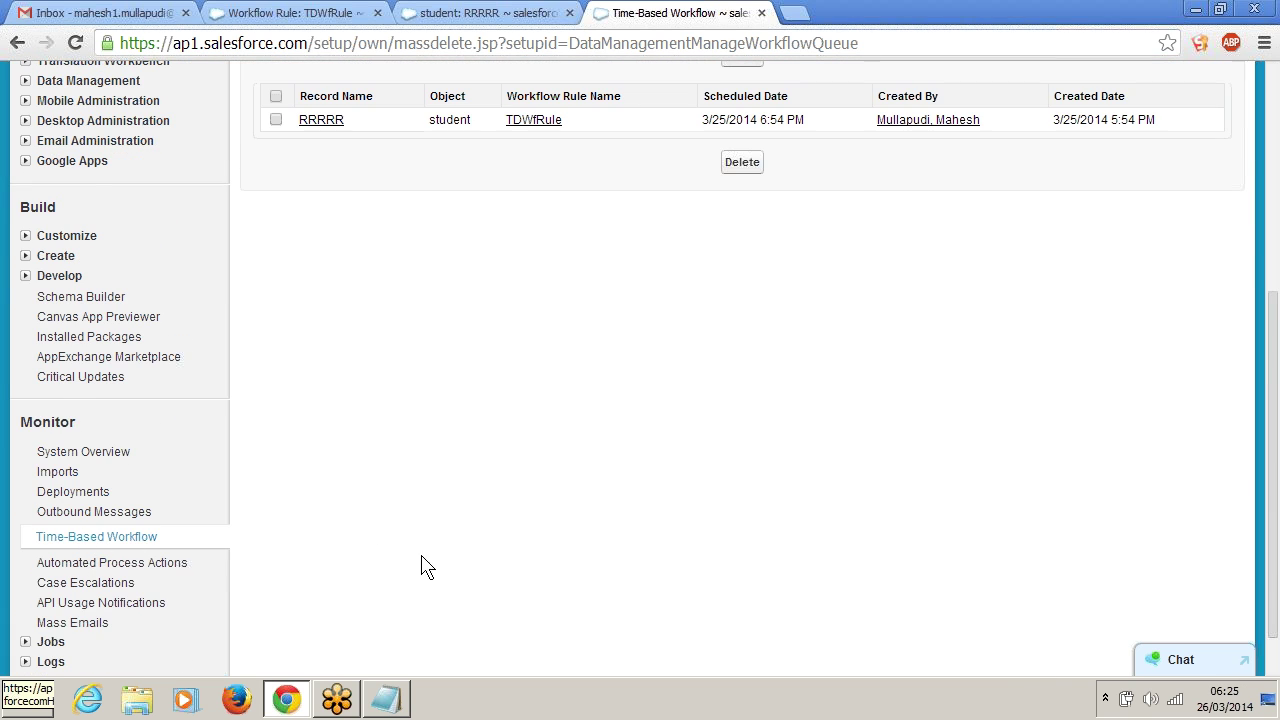
pyautogui.scroll(3, 421, 567)
pyautogui.click(322, 421)
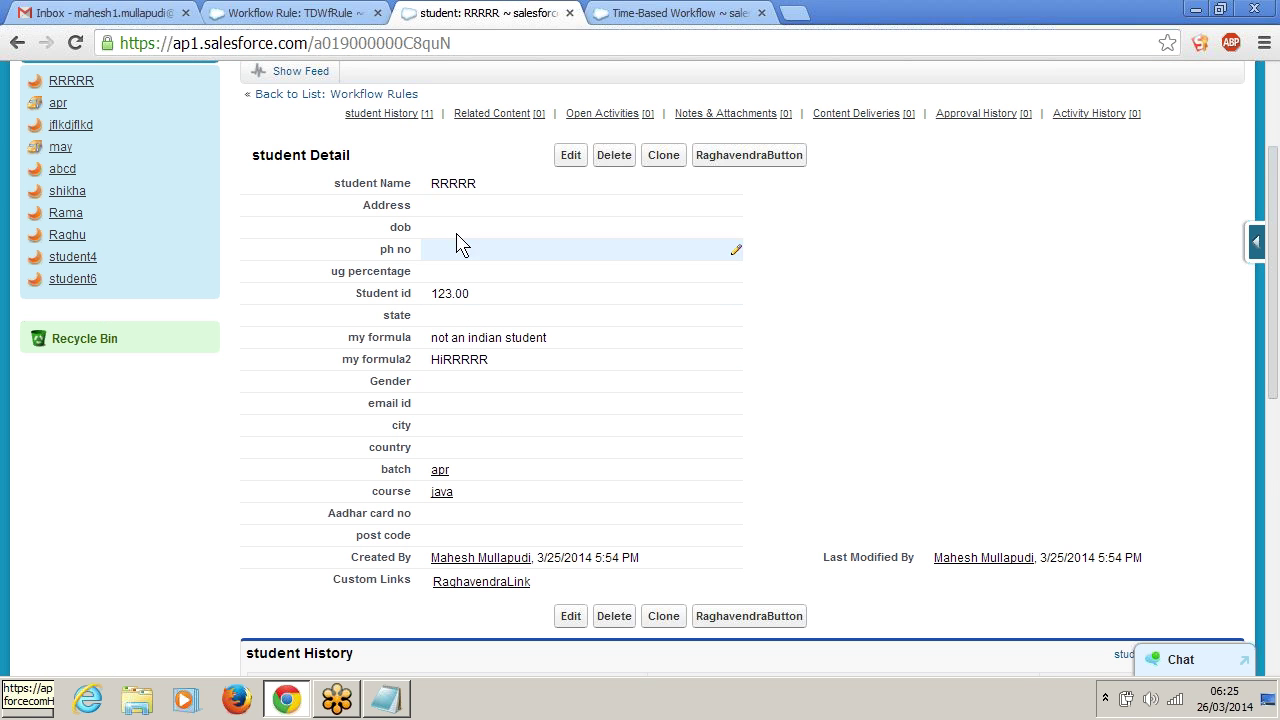
pyautogui.doubleClick(494, 186)
pyautogui.moveTo(494, 186); pyautogui.dragTo(440, 184)
pyautogui.click(670, 13)
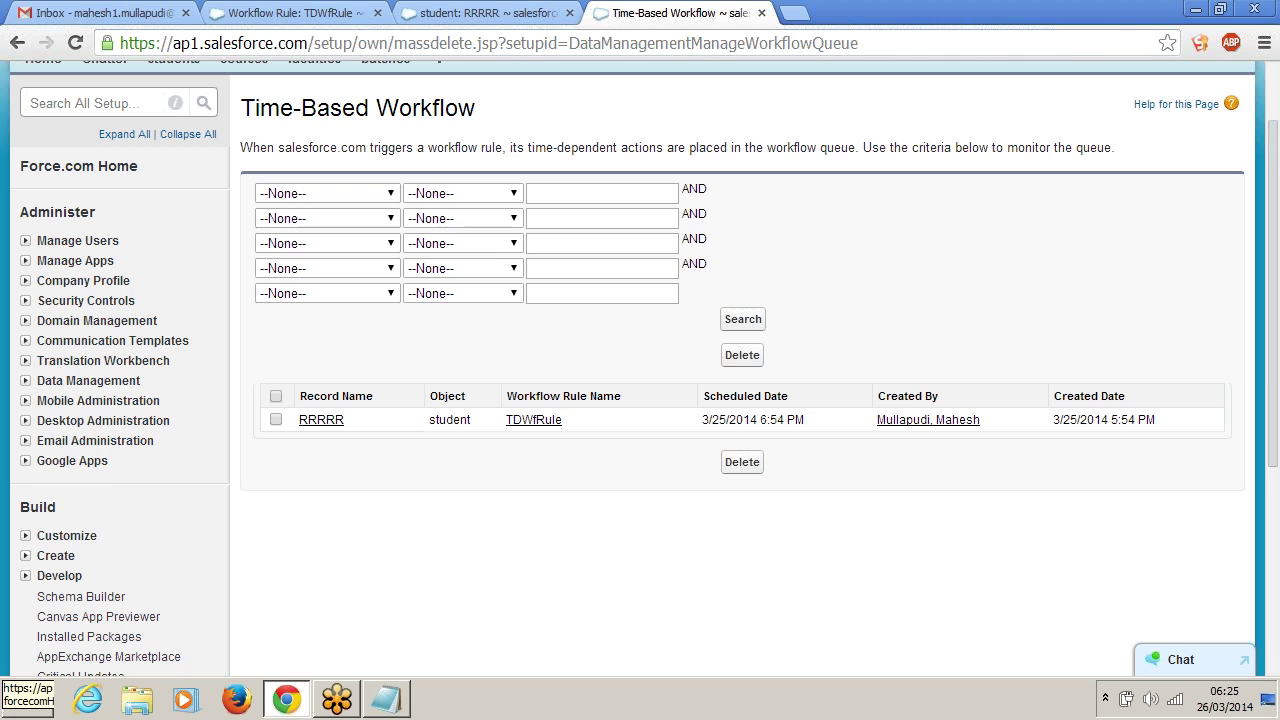
# Check the queued entry's object and workflow rule name, comparing the latter with the TDWfRule detail page
pyautogui.moveTo(429, 420); pyautogui.dragTo(470, 420)
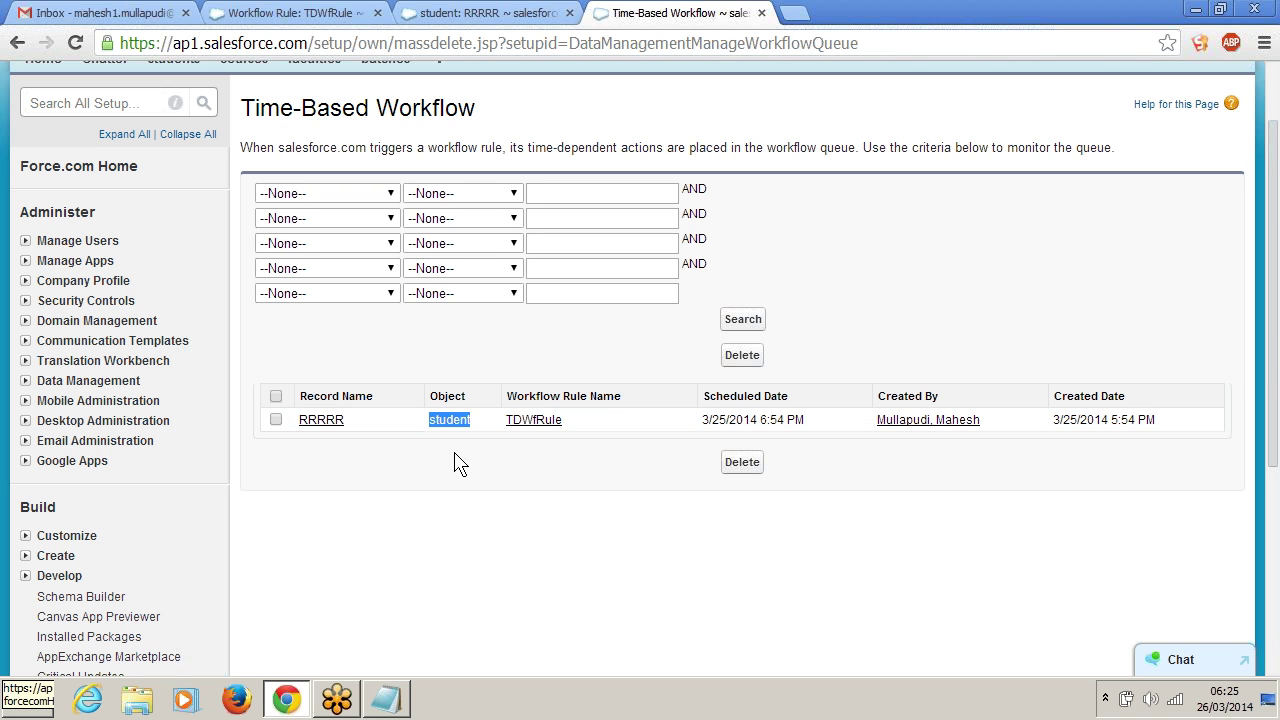
pyautogui.click(571, 428)
pyautogui.moveTo(571, 428); pyautogui.dragTo(515, 434)
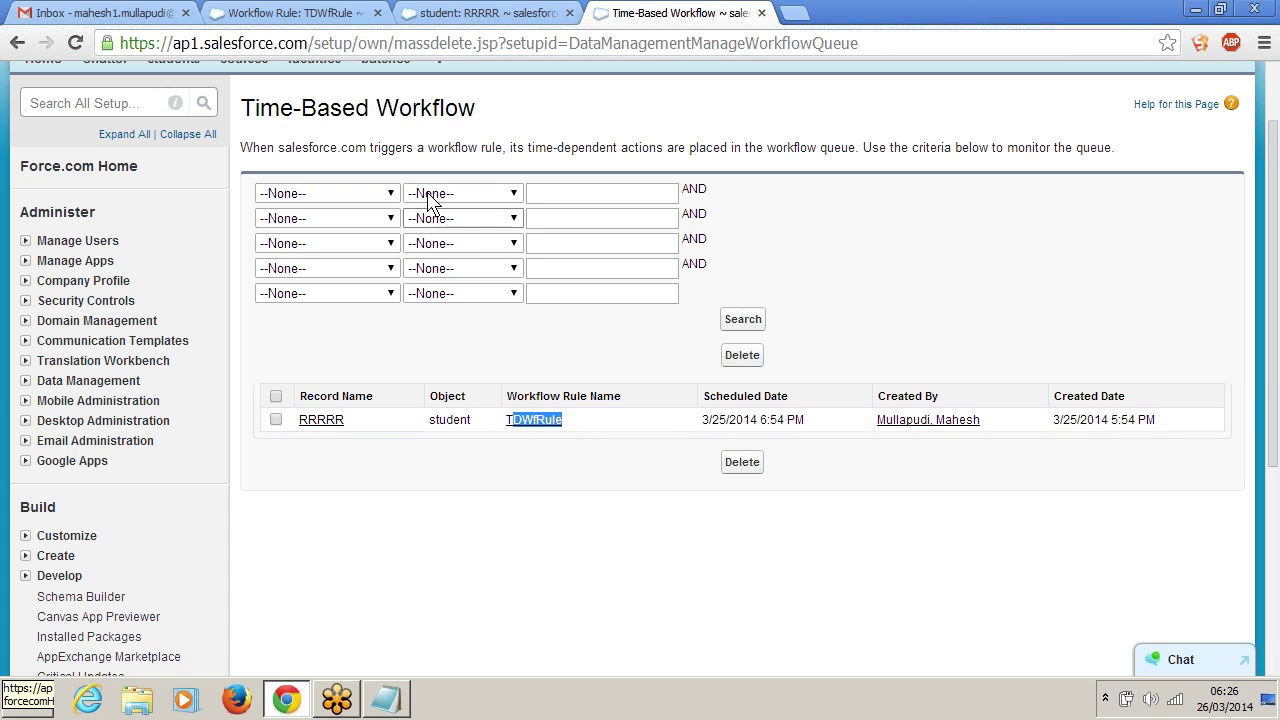
pyautogui.click(307, 18)
pyautogui.moveTo(346, 222); pyautogui.dragTo(241, 221)
pyautogui.click(657, 6)
pyautogui.click(680, 474)
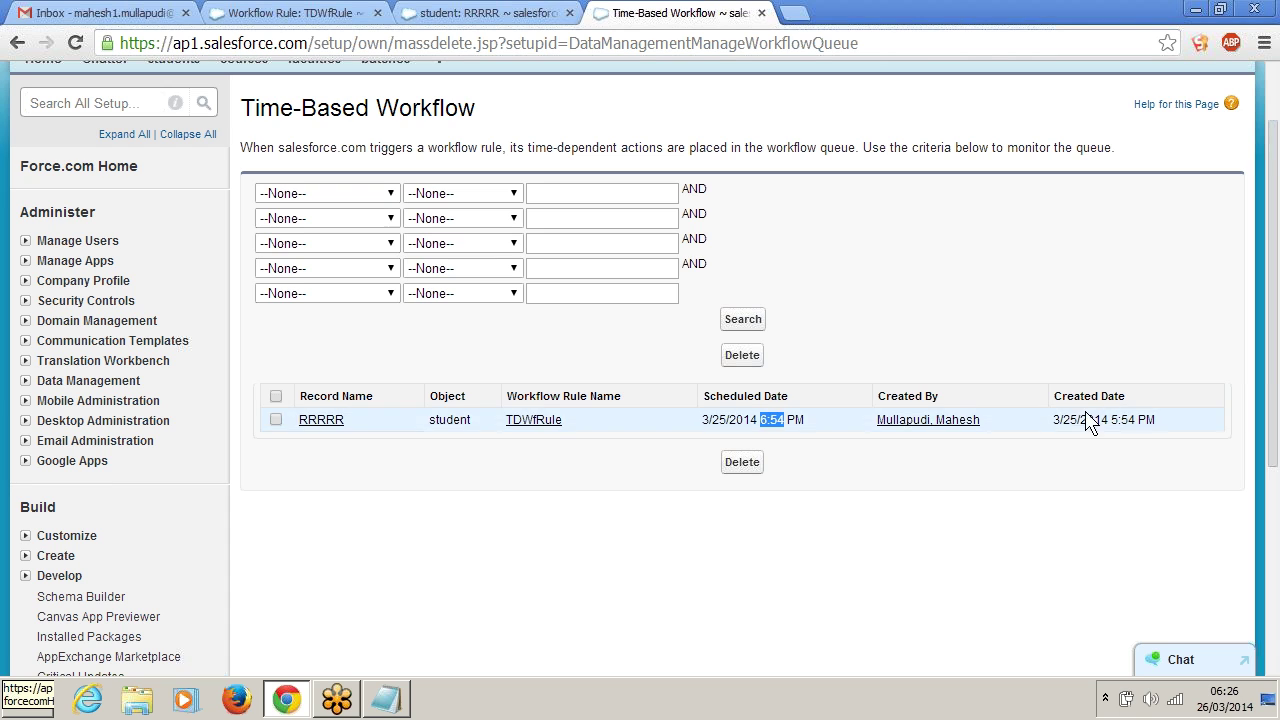
# Compare the scheduled time with the created time of the queued workflow entry
pyautogui.click(772, 420)
pyautogui.doubleClick(1113, 420)
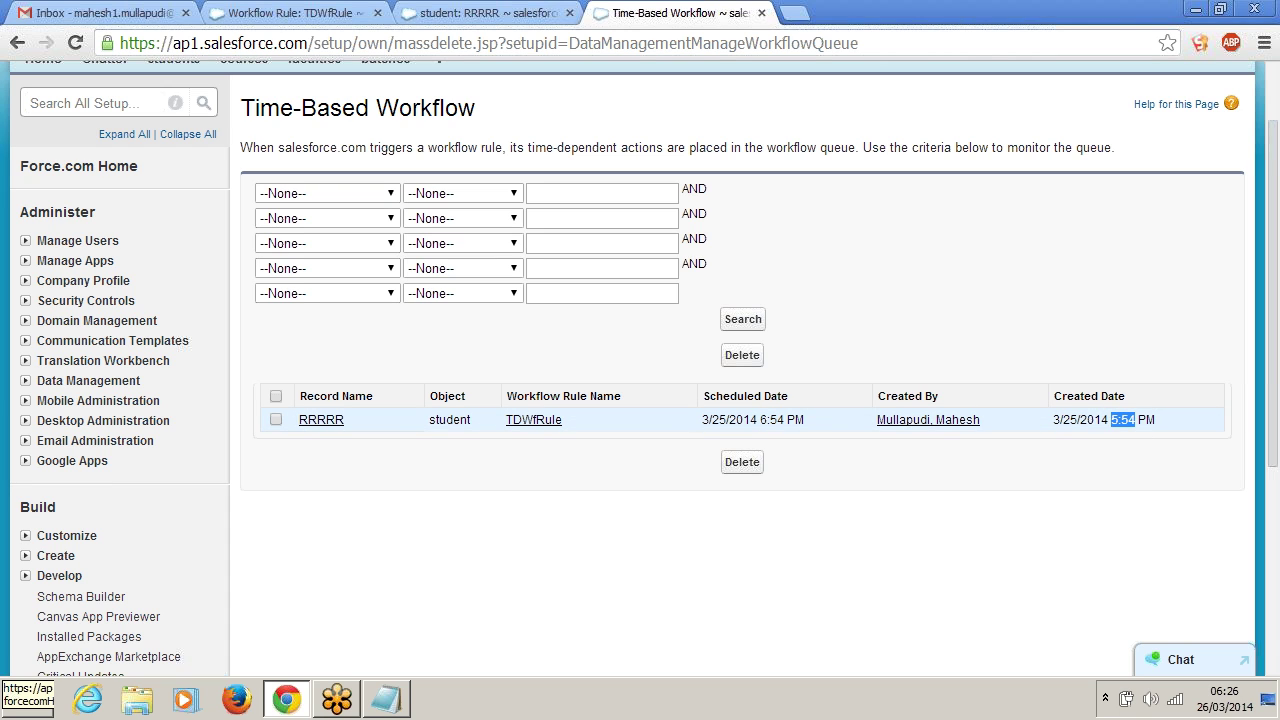
pyautogui.click(1126, 486)
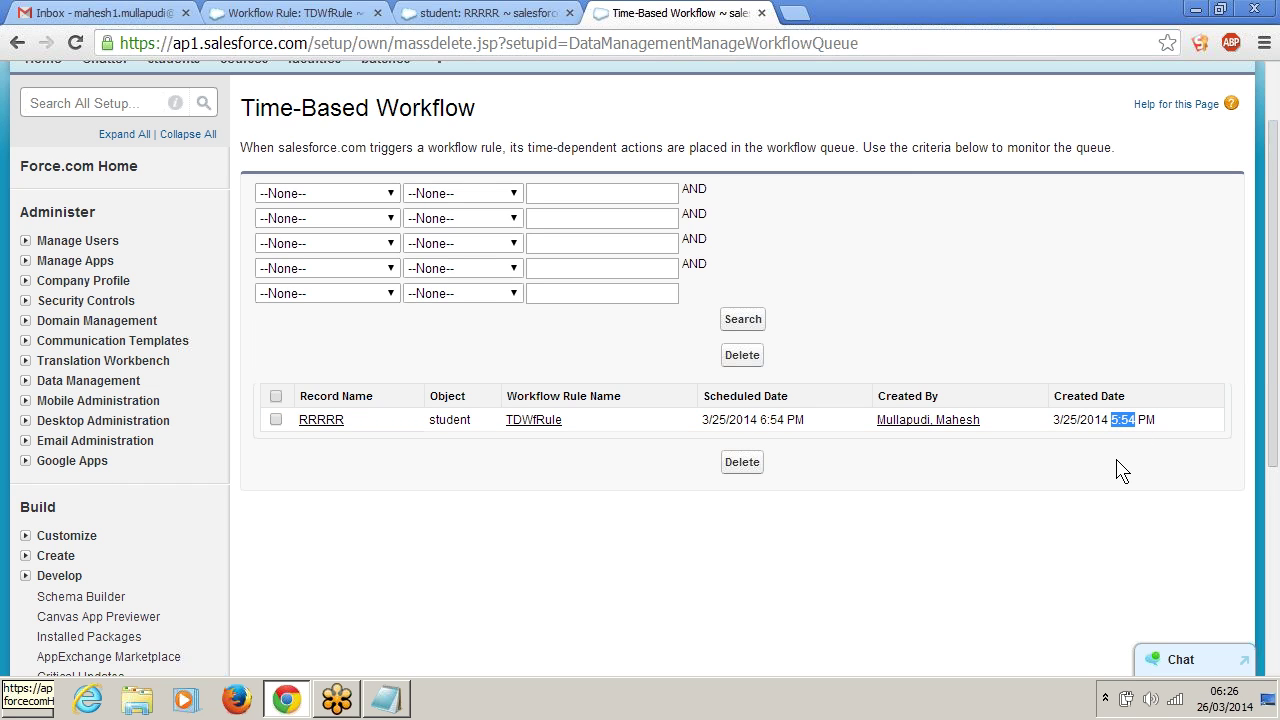
# Check the rule's time trigger against the created and scheduled times of the entry in the workflow queue
pyautogui.click(329, 14)
pyautogui.scroll(-1, 500, 258)
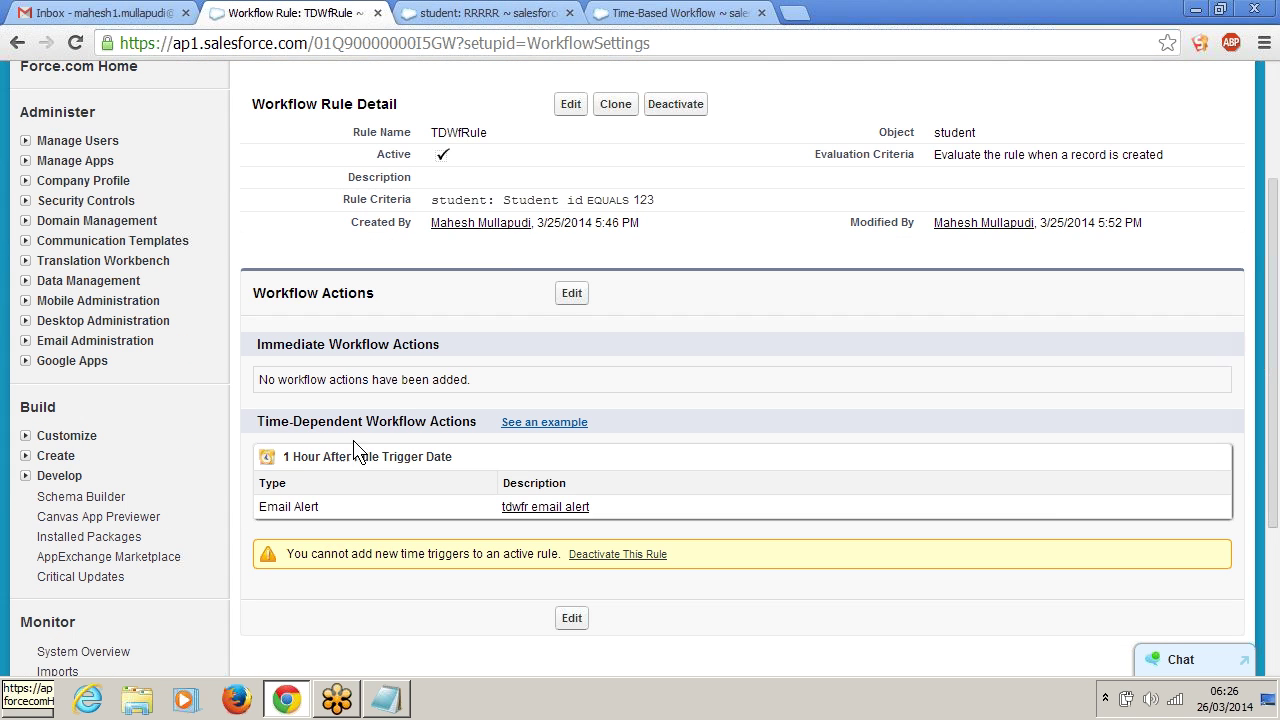
pyautogui.moveTo(283, 456); pyautogui.dragTo(320, 456)
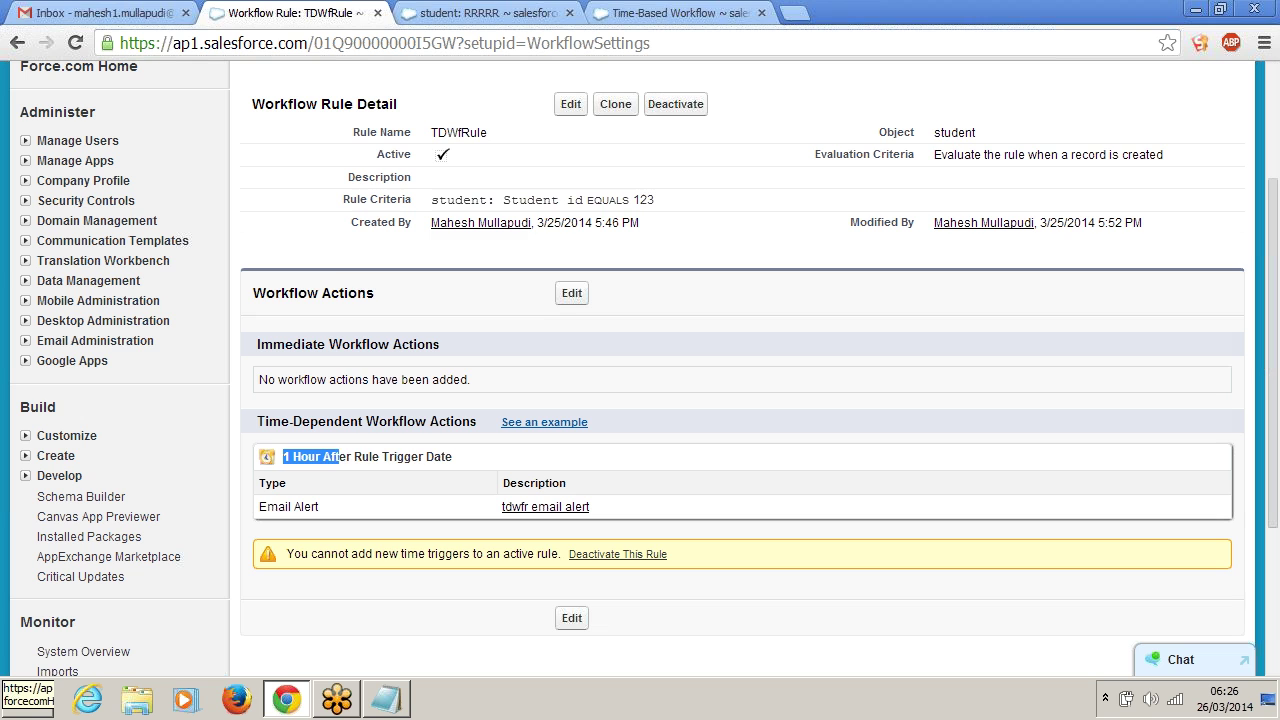
pyautogui.click(628, 14)
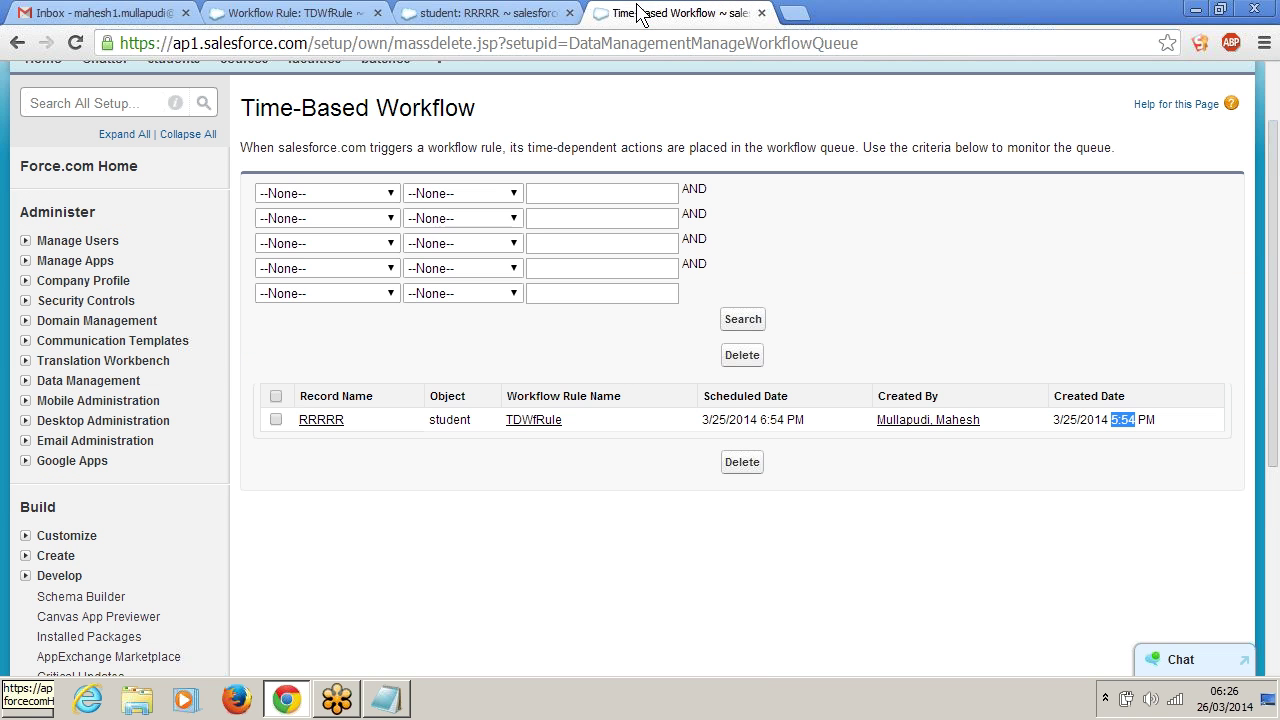
pyautogui.moveTo(1111, 420); pyautogui.dragTo(1137, 421)
pyautogui.click(794, 463)
pyautogui.moveTo(786, 420); pyautogui.dragTo(828, 458)
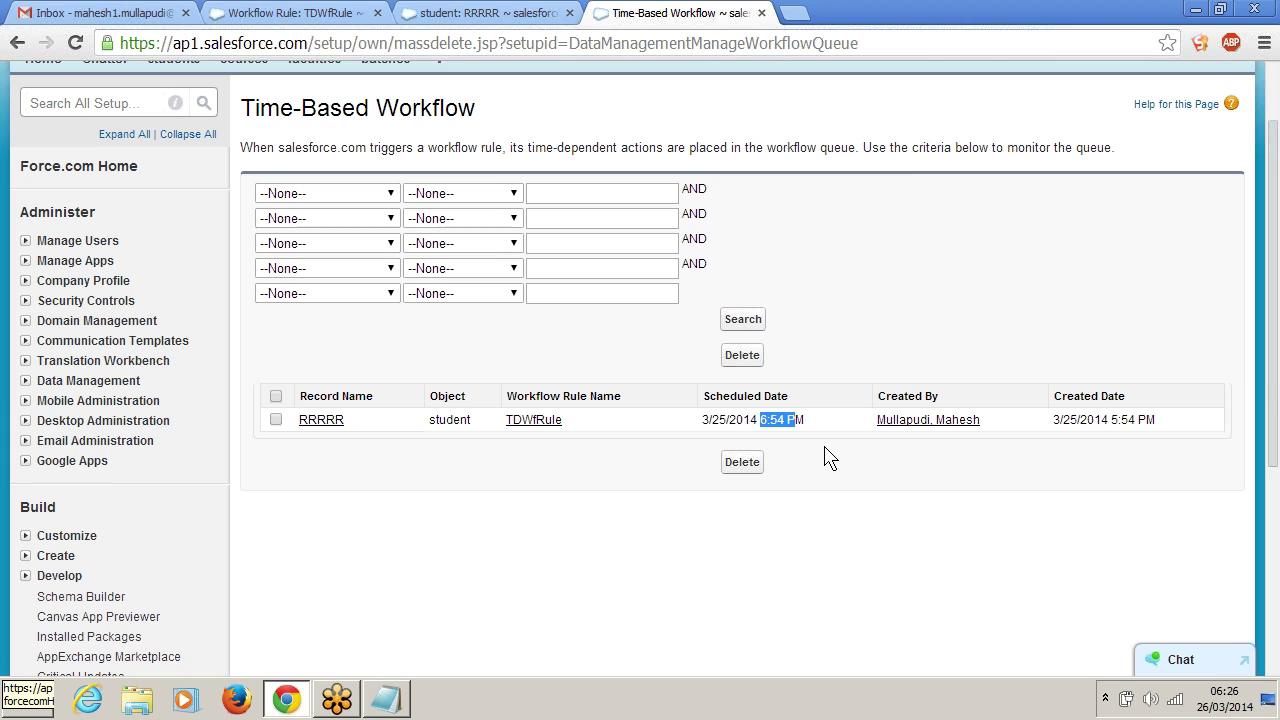